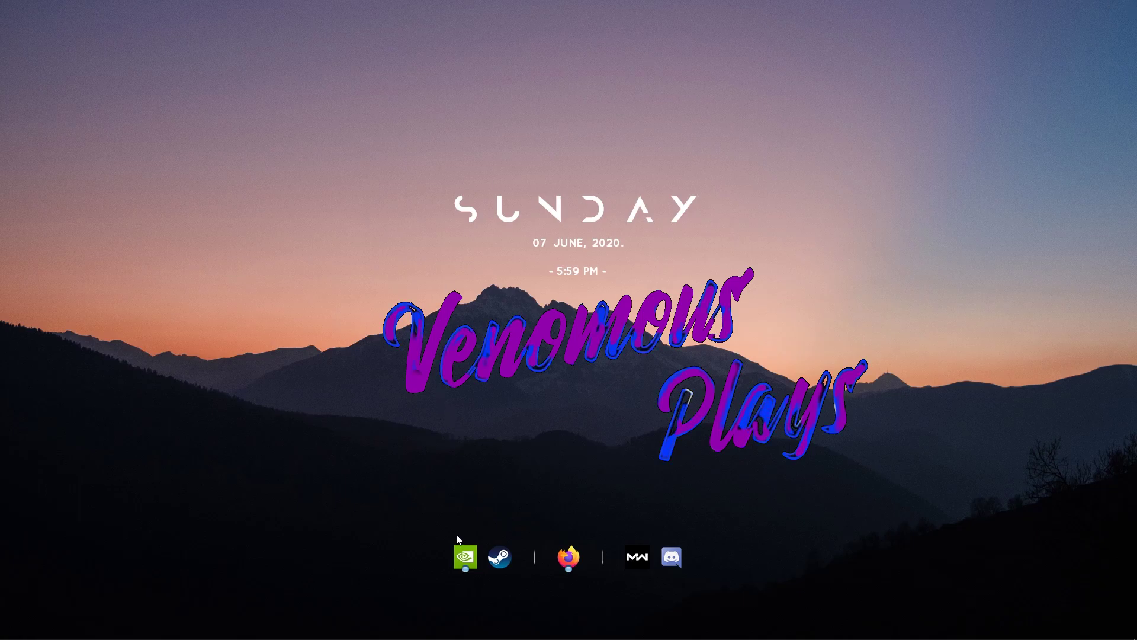
- Open GeForce NOW from the dock and launch Steam from Recent Searches
{"action": "left_click", "coordinate": [468, 554]}
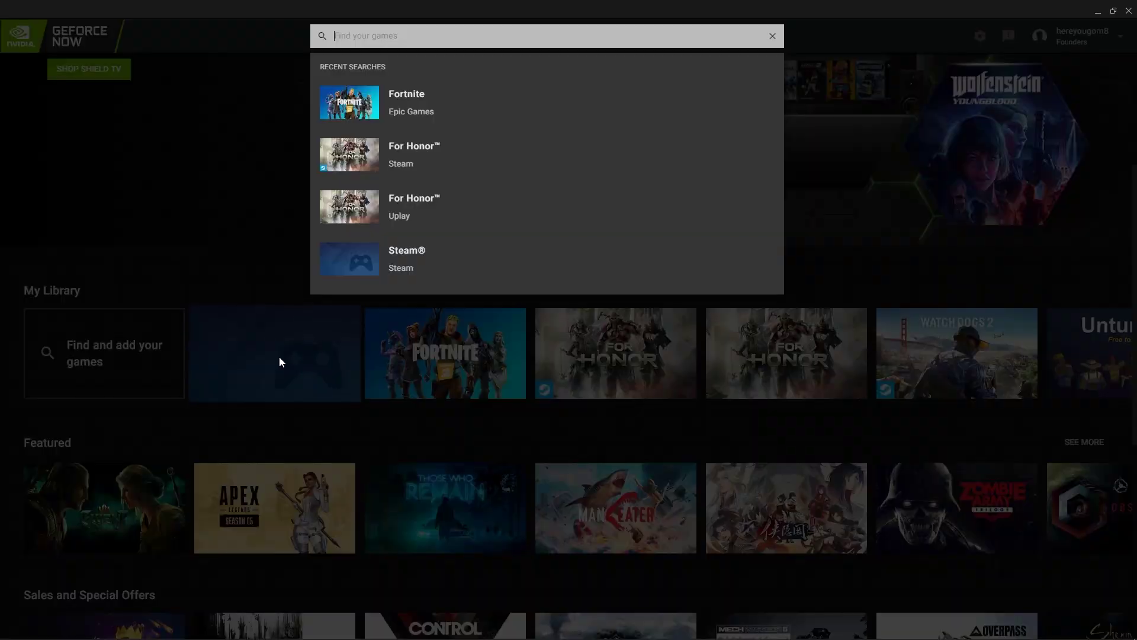
{"action": "left_click", "coordinate": [762, 263]}
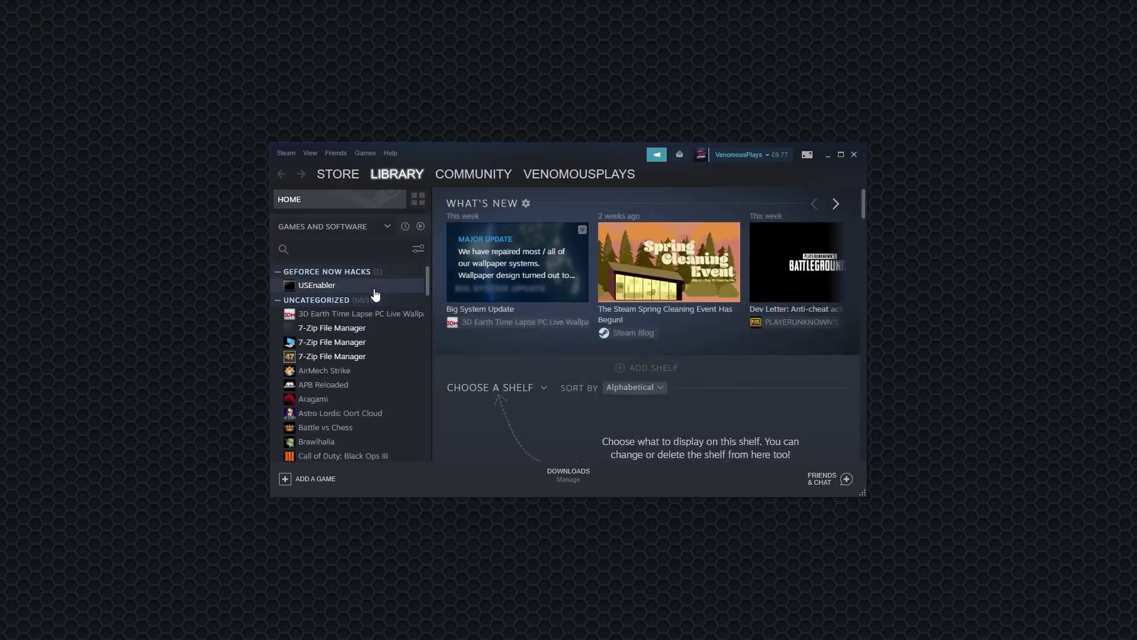
- Remove the non-Steam game USEnabler from the Steam library
{"action": "right_click", "coordinate": [375, 289]}
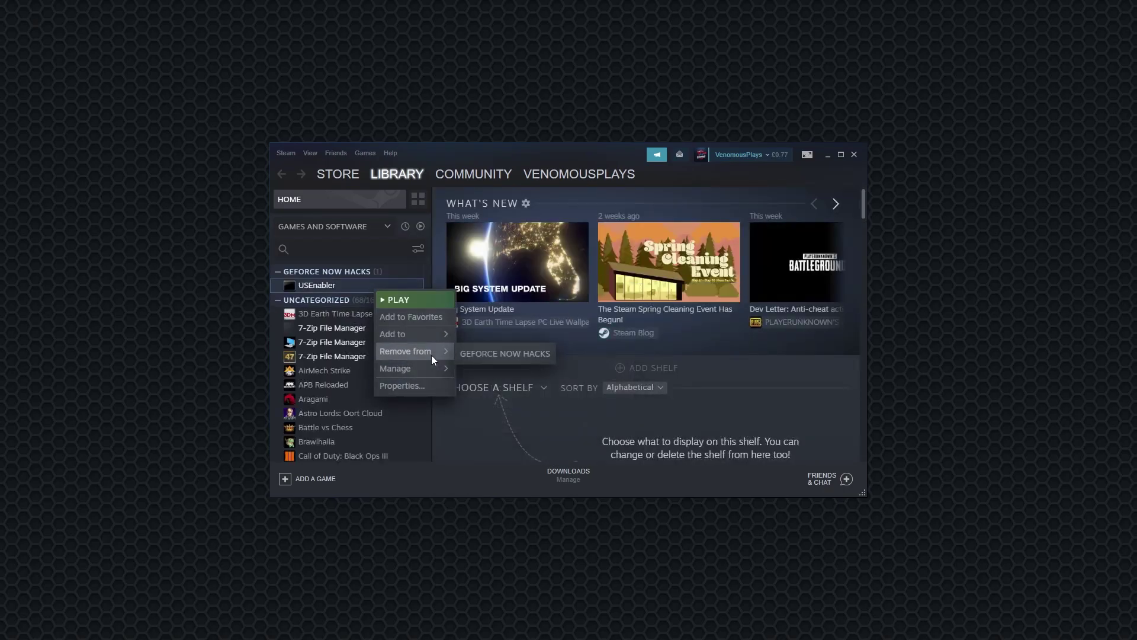
{"action": "mouse_move", "coordinate": [422, 369]}
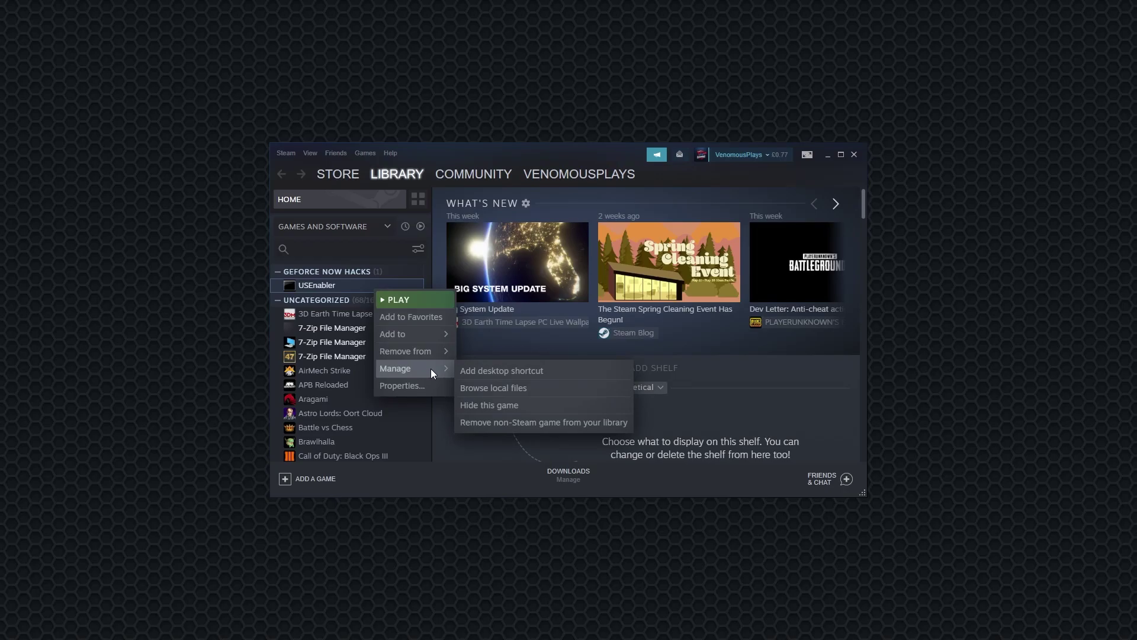
{"action": "left_click", "coordinate": [481, 421]}
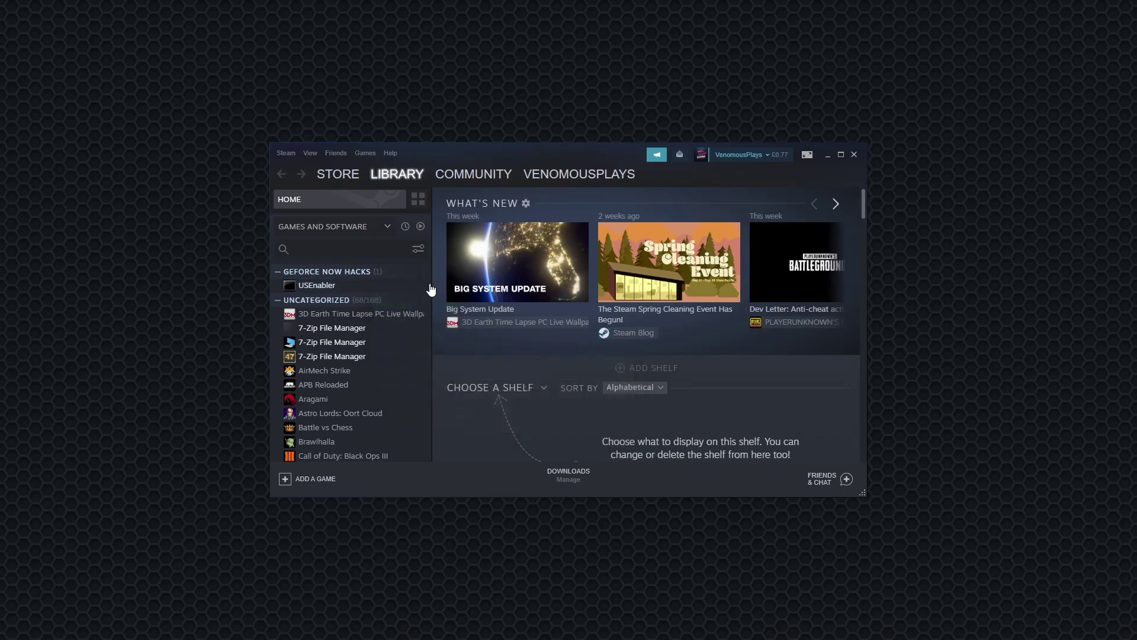
- Maximize Steam and rename the Check For Updates shortcut to CMD
{"action": "double_click", "coordinate": [449, 151]}
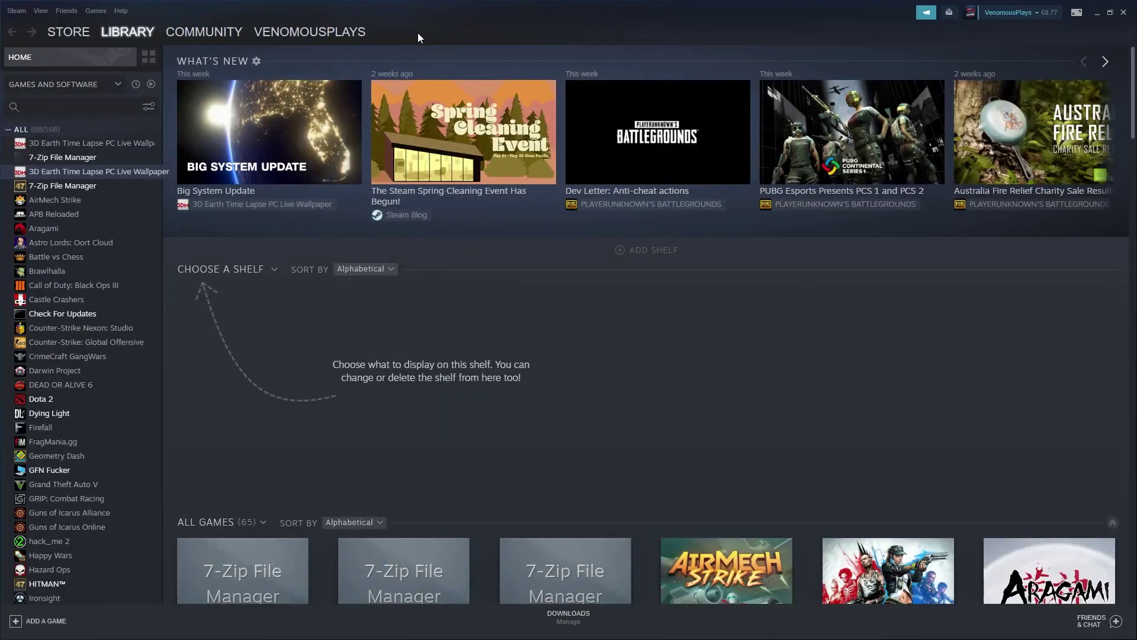
{"action": "left_click", "coordinate": [88, 319]}
{"action": "right_click", "coordinate": [89, 319]}
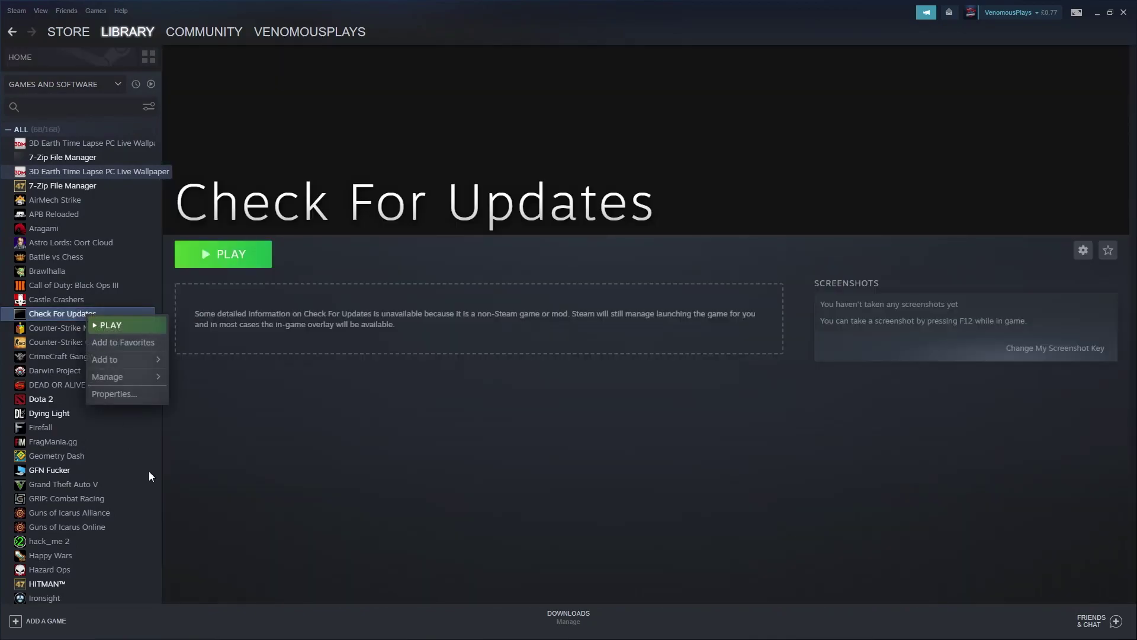
{"action": "left_click", "coordinate": [147, 398]}
{"action": "left_click", "coordinate": [495, 209]}
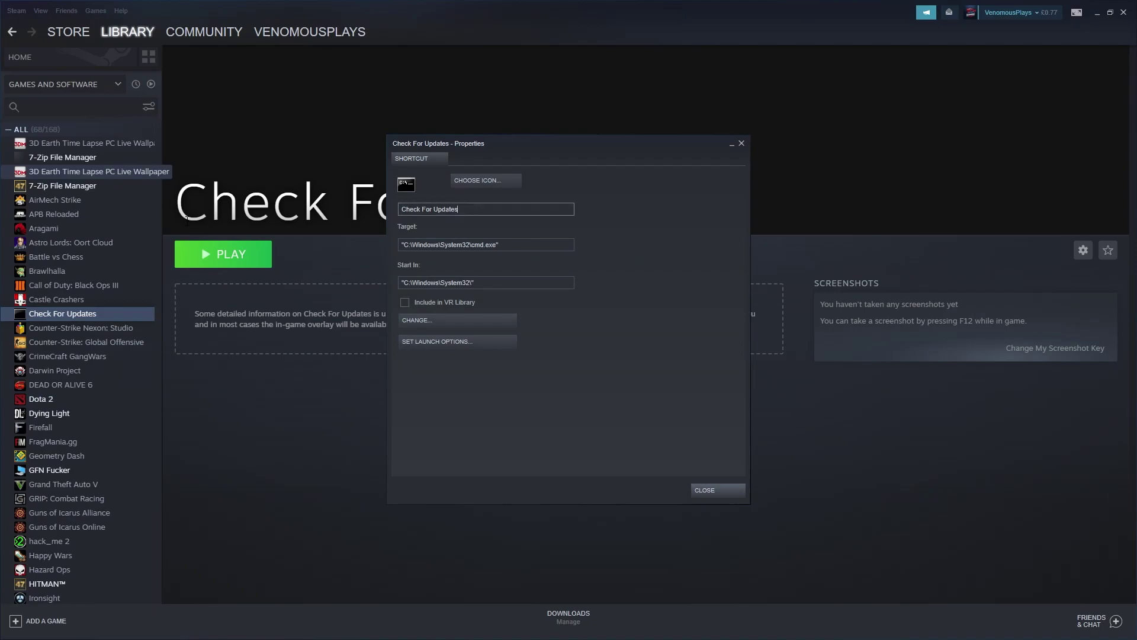
{"action": "key", "text": "ctrl+a"}
{"action": "key", "text": "BackSpace"}
{"action": "type", "text": "CMD"}
- Review the shortcut's Target and Start In paths, then close its properties
{"action": "left_click", "coordinate": [510, 247]}
{"action": "left_click_drag", "start_coordinate": [467, 282], "coordinate": [284, 263]}
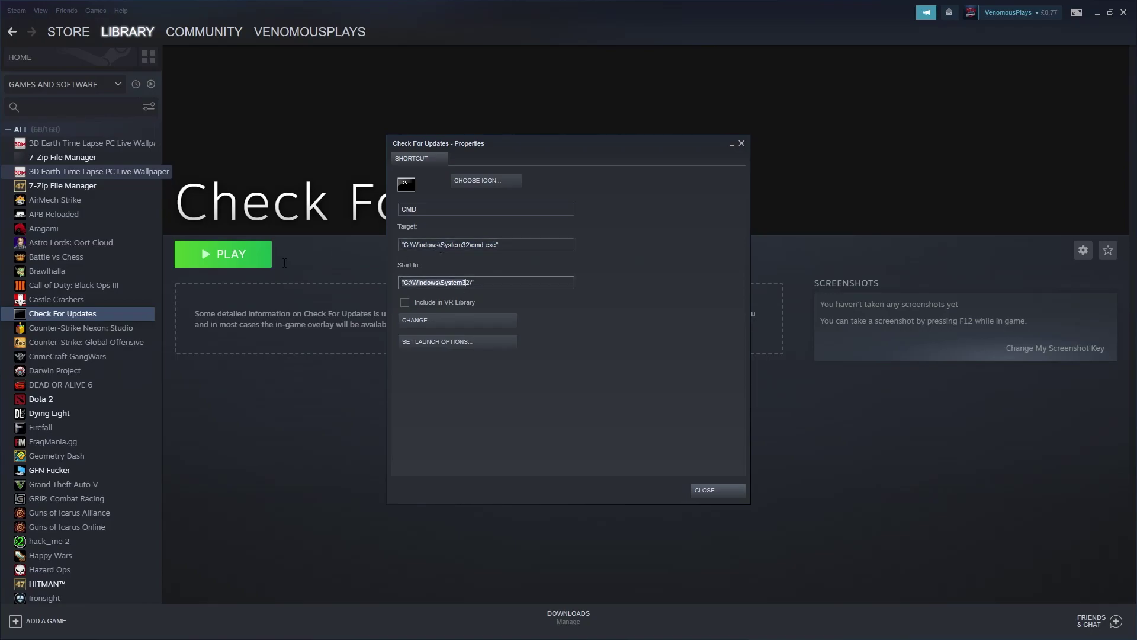
{"action": "left_click", "coordinate": [617, 373]}
{"action": "left_click", "coordinate": [721, 489]}
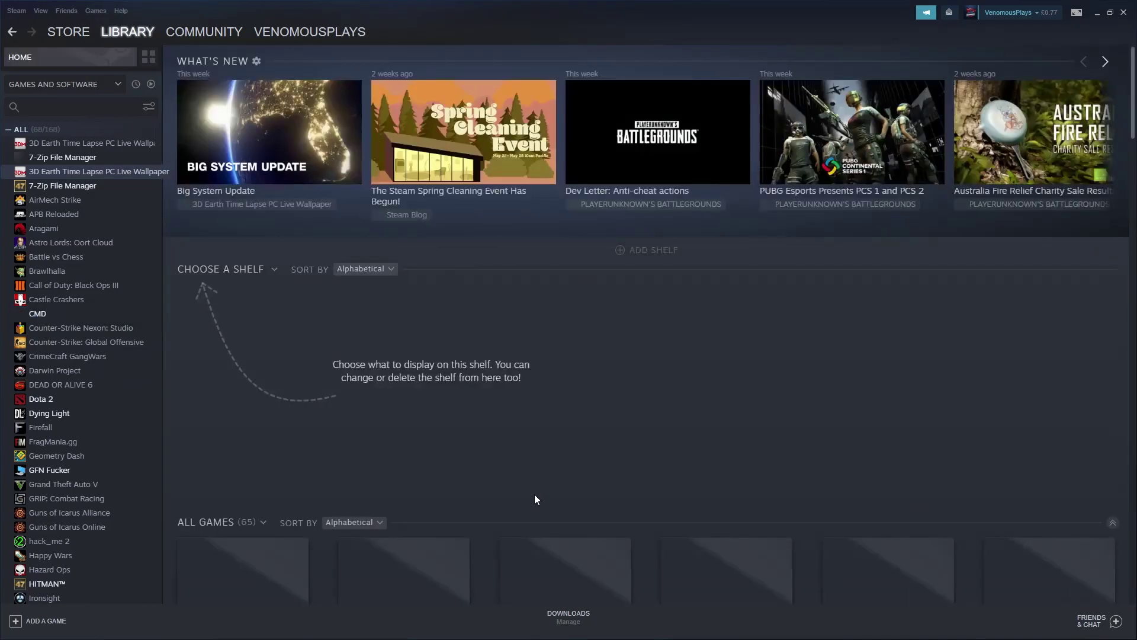
- Search the Steam store for 'trove' and start installing Trove from its store page
{"action": "left_click", "coordinate": [61, 30]}
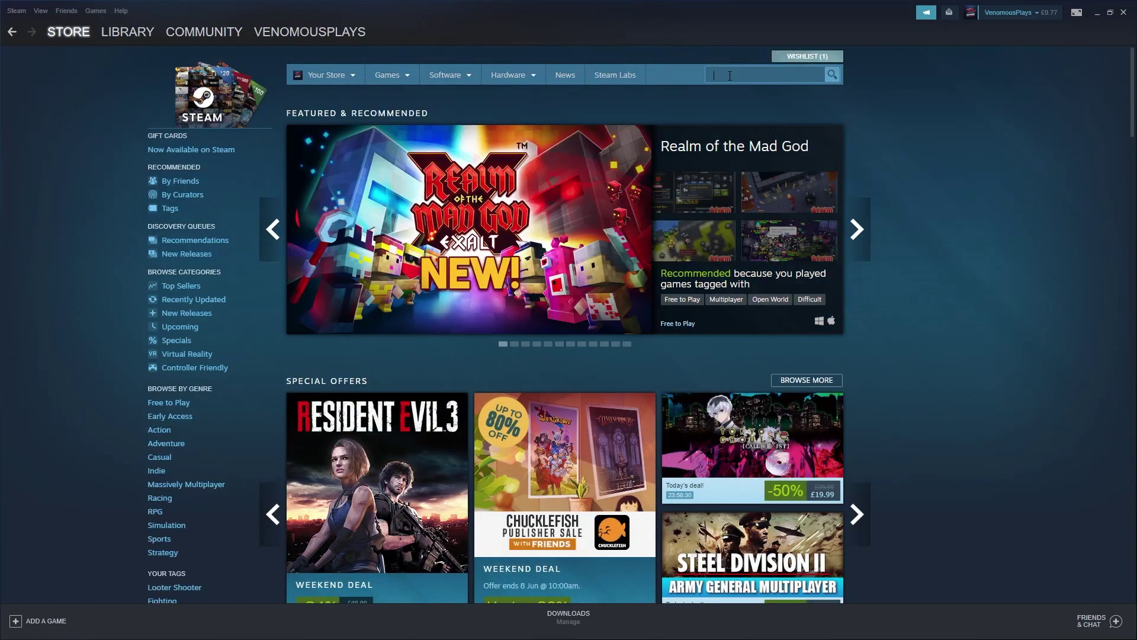
{"action": "type", "text": "trove"}
{"action": "left_click", "coordinate": [702, 107]}
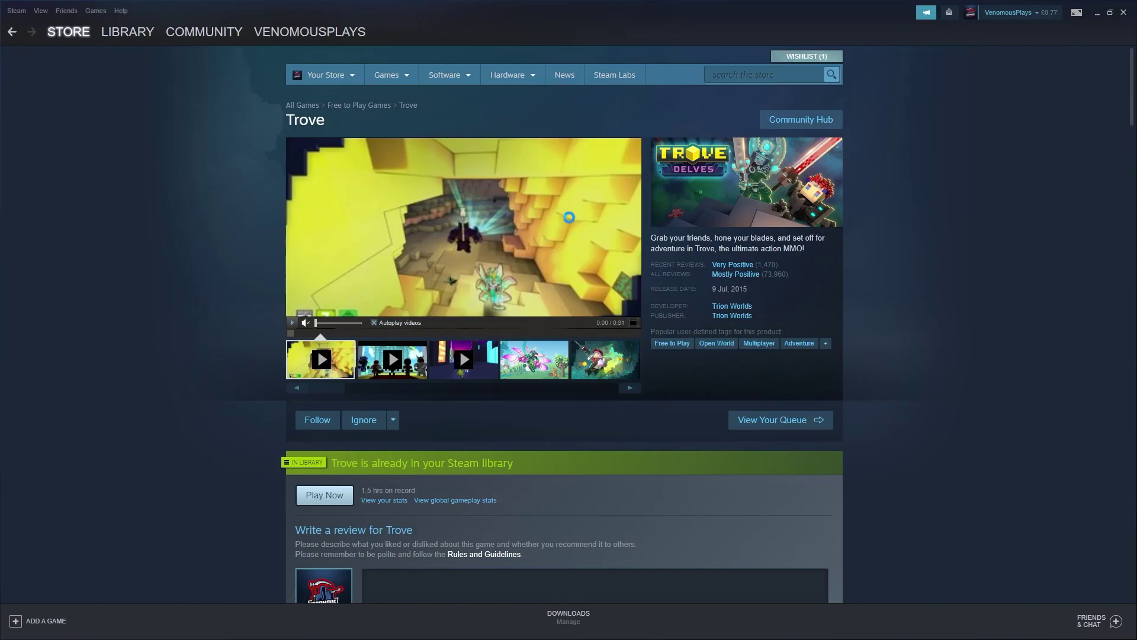
{"action": "scroll", "coordinate": [597, 281], "scroll_direction": "down", "scroll_amount": 1}
{"action": "scroll", "coordinate": [597, 281], "scroll_direction": "down", "scroll_amount": 3}
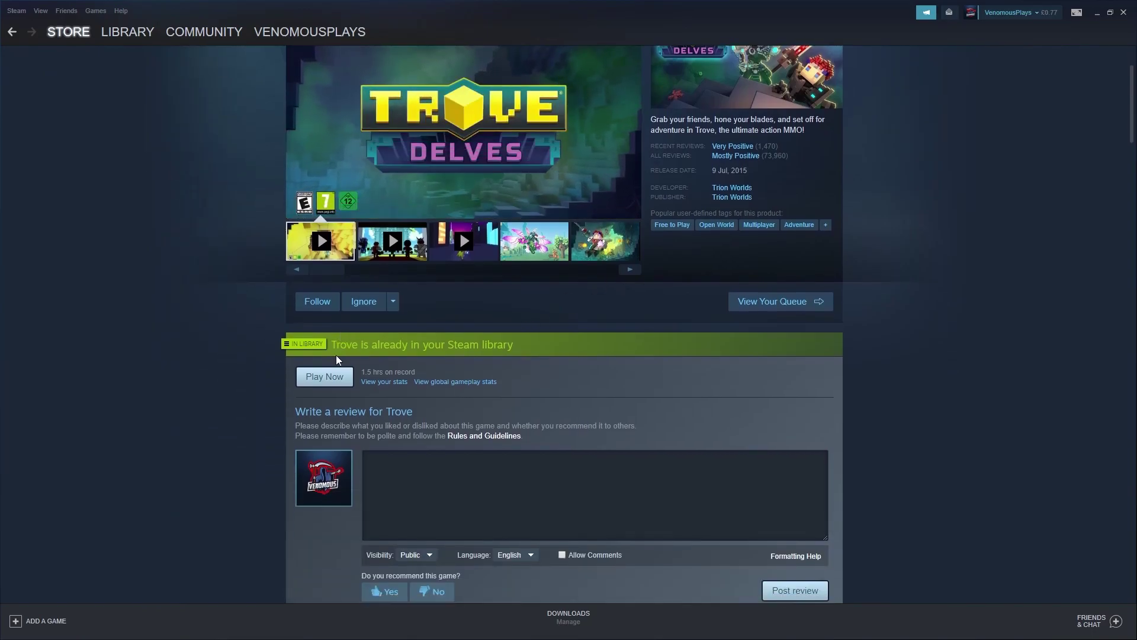
{"action": "scroll", "coordinate": [331, 383], "scroll_direction": "down", "scroll_amount": 3}
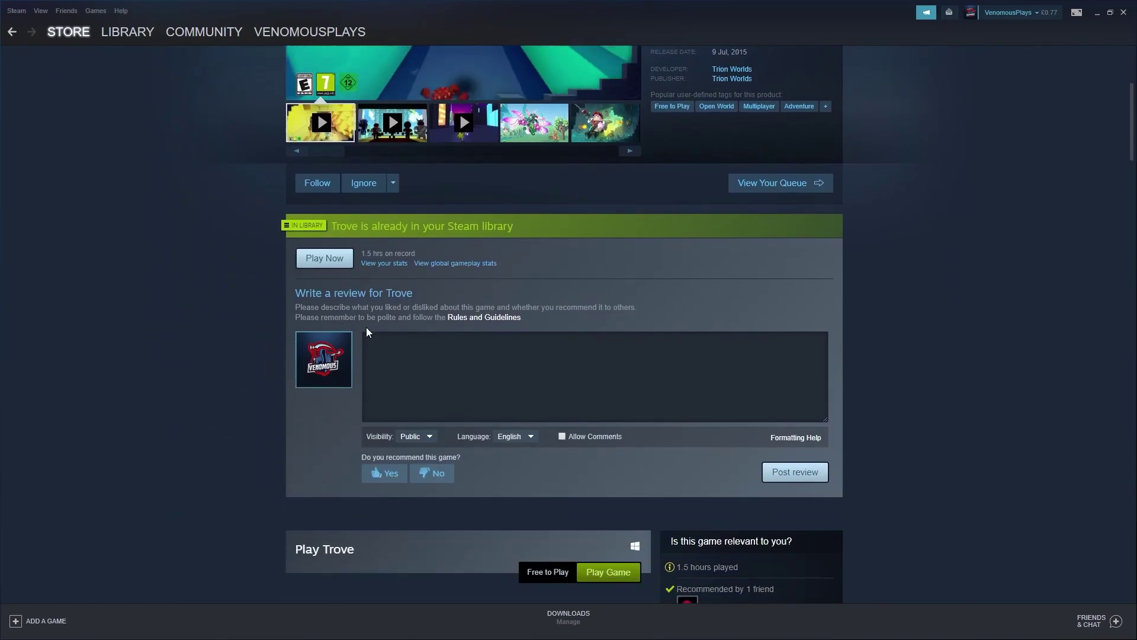
{"action": "left_click", "coordinate": [626, 424]}
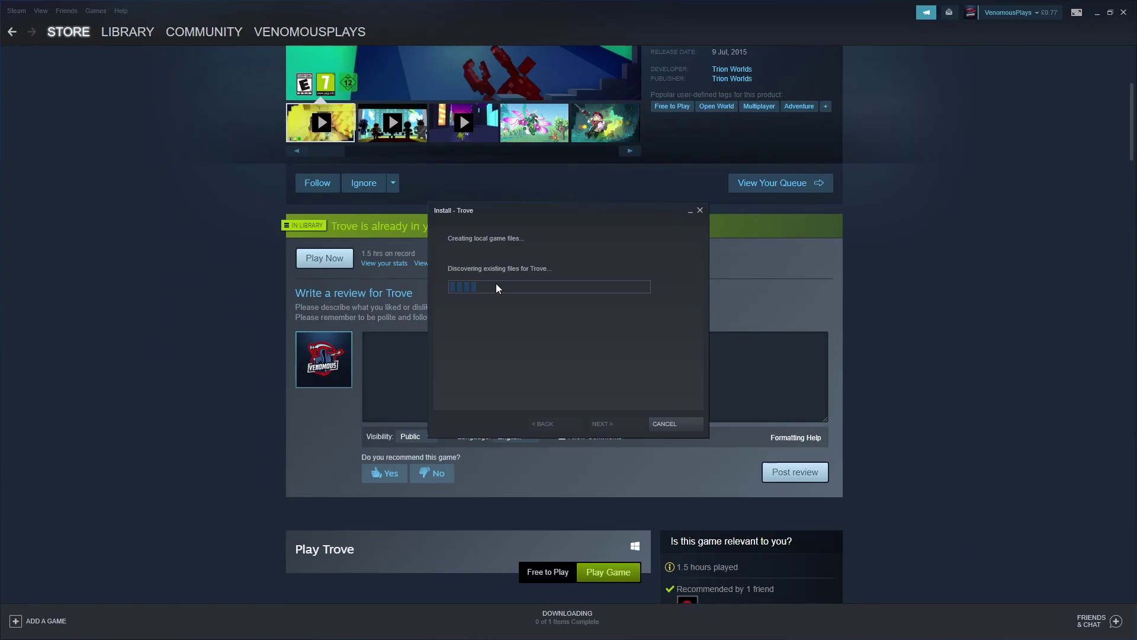
- In the library, search 'trove', open the installing Trove page, then clear the search
{"action": "left_click", "coordinate": [127, 34]}
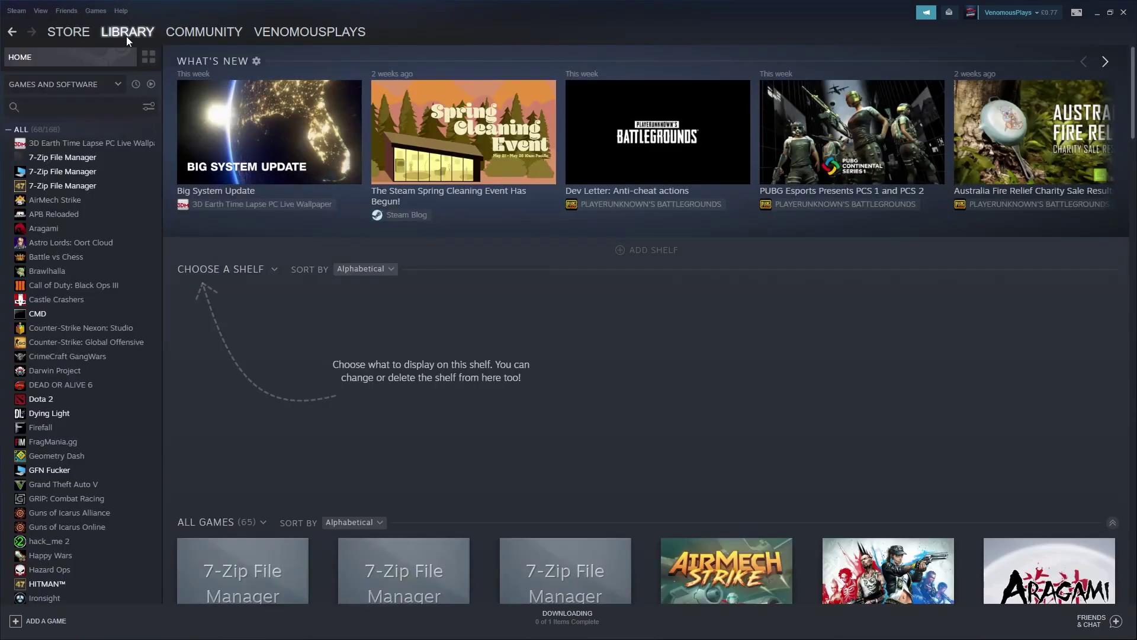
{"action": "scroll", "coordinate": [62, 249], "scroll_direction": "down", "scroll_amount": 5}
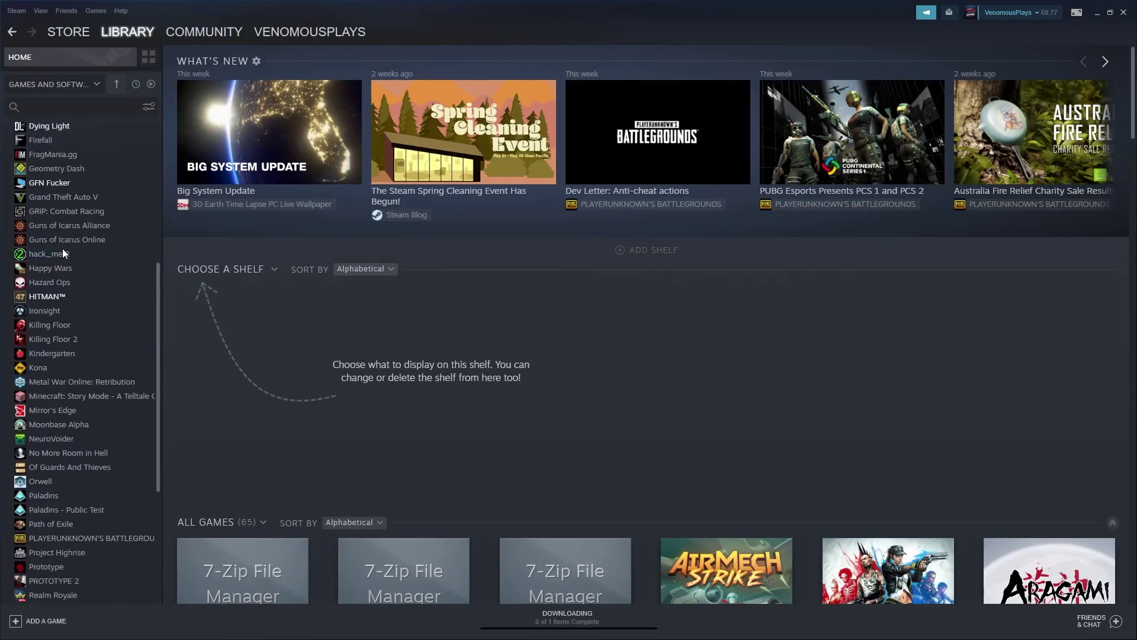
{"action": "scroll", "coordinate": [63, 249], "scroll_direction": "up", "scroll_amount": 5}
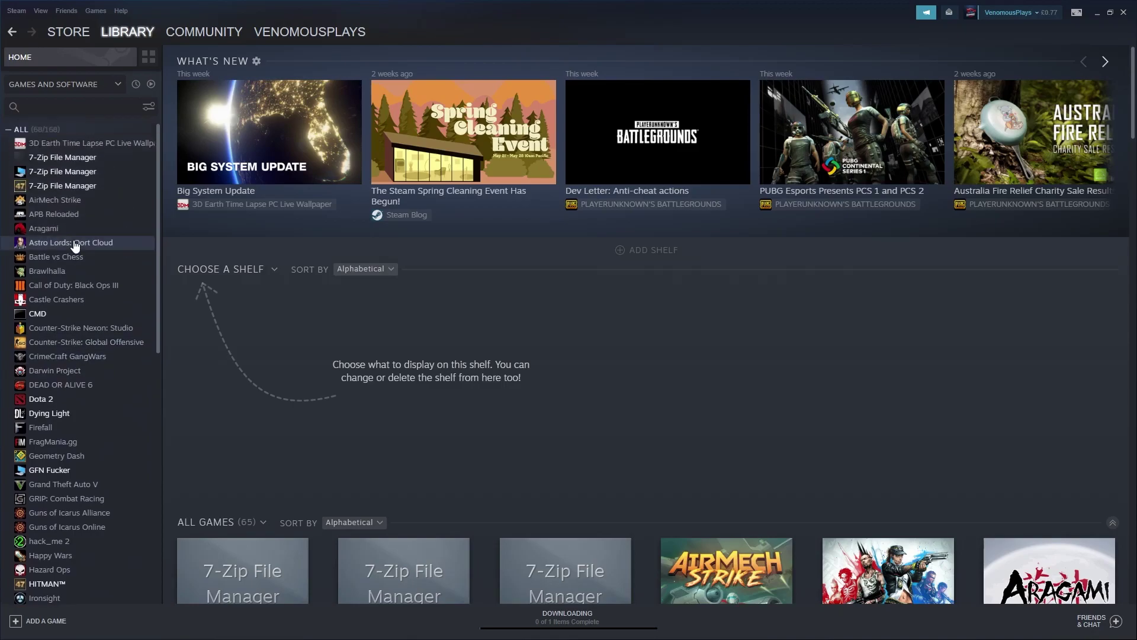
{"action": "mouse_move", "coordinate": [50, 35]}
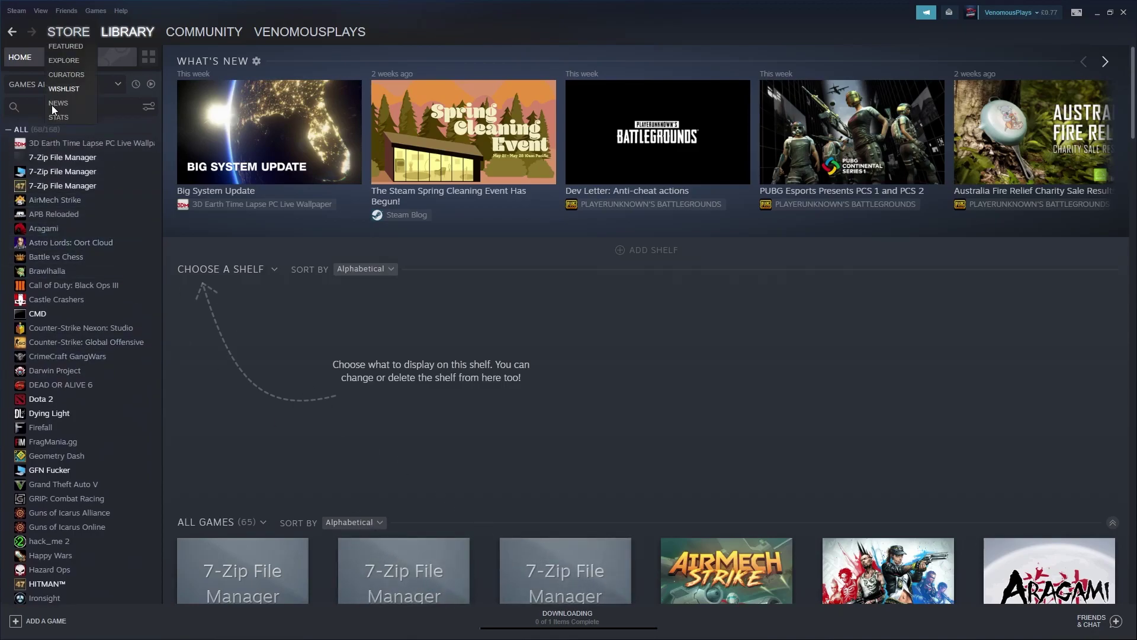
{"action": "left_click", "coordinate": [53, 107]}
{"action": "type", "text": "trove"}
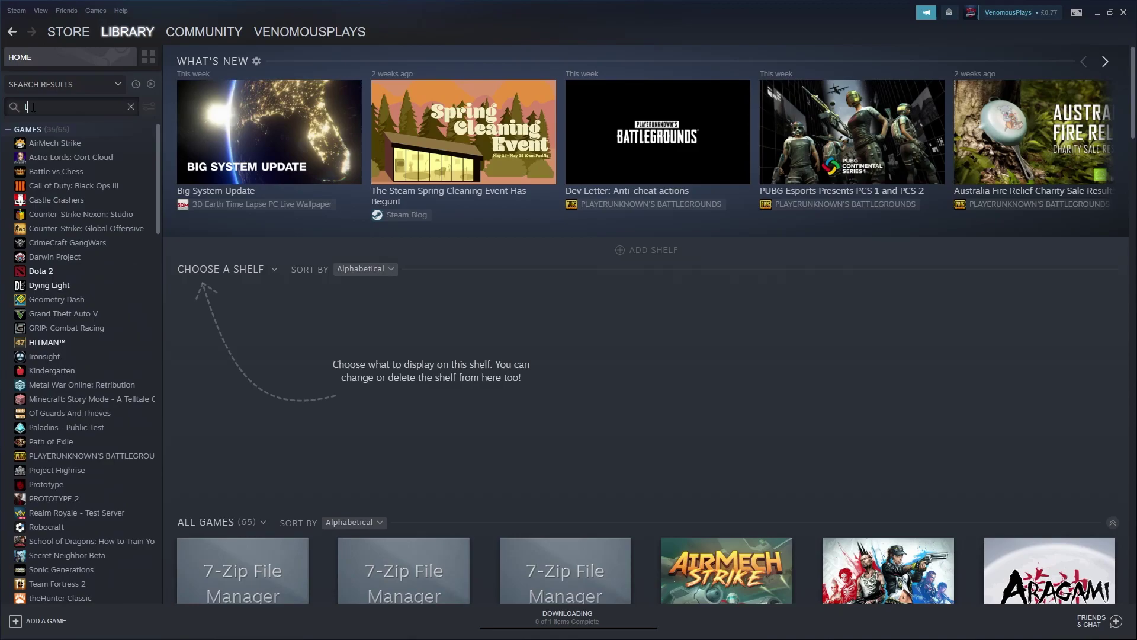
{"action": "left_click", "coordinate": [52, 144]}
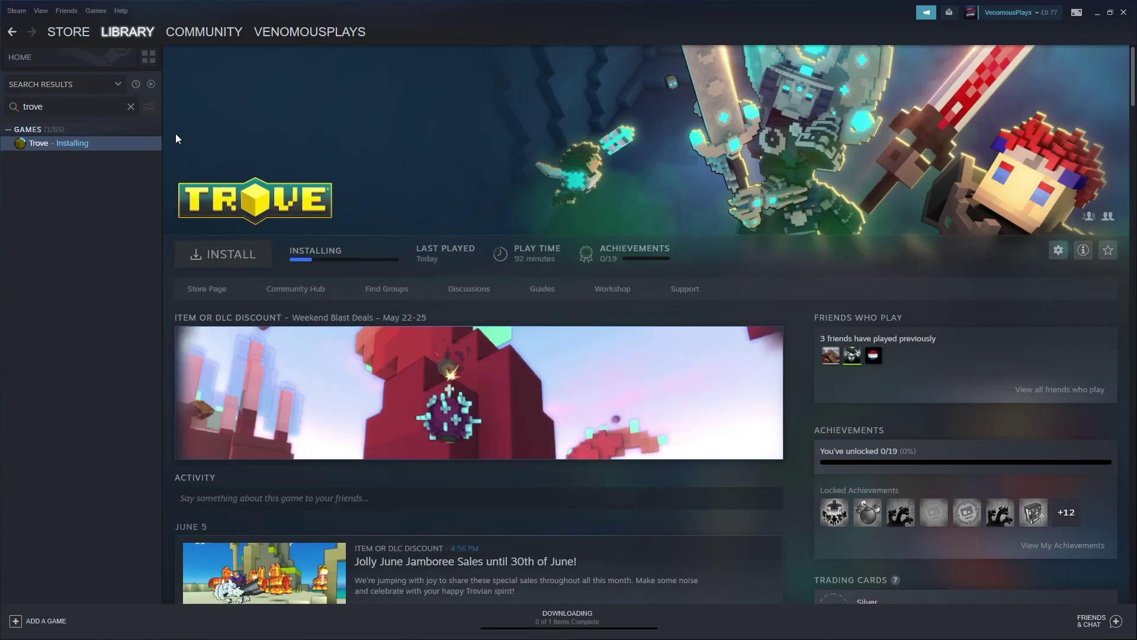
{"action": "left_click", "coordinate": [130, 108]}
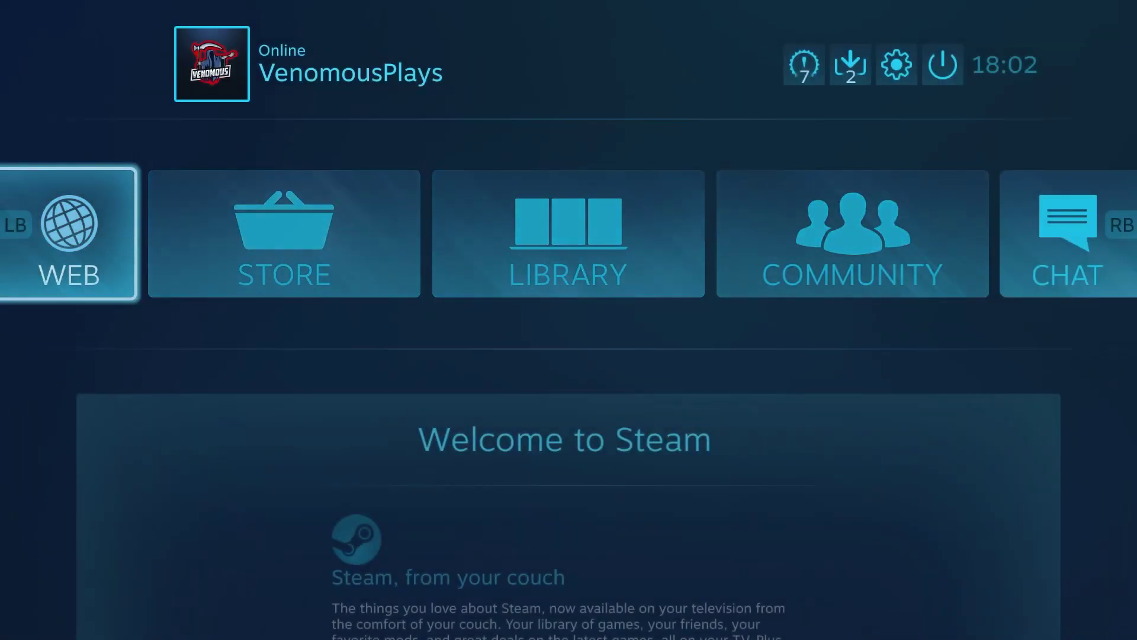
- Open Big Picture's web browser and go to picteon.dev/files/Noli.zip
{"action": "key", "text": "Return"}
{"action": "key", "text": "Return"}
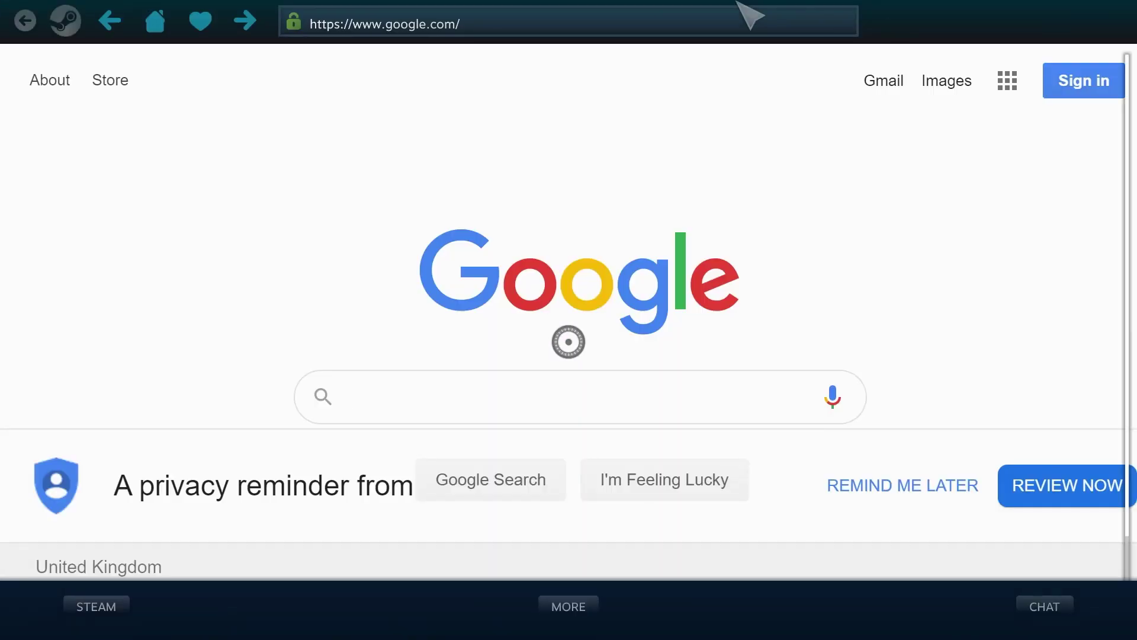
{"action": "left_click", "coordinate": [571, 36]}
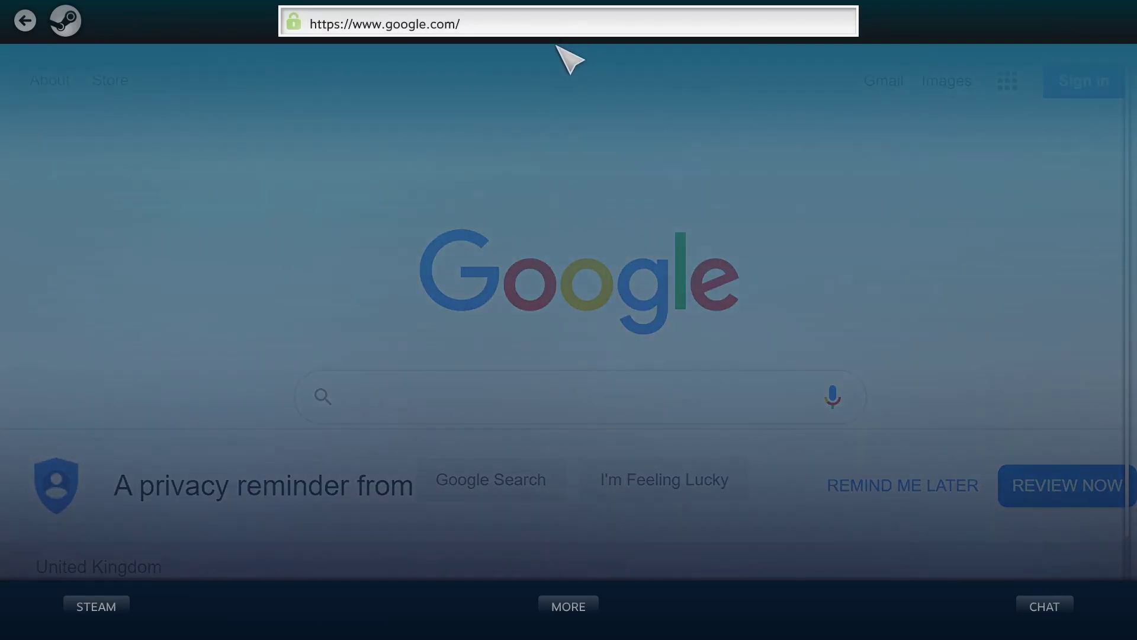
{"action": "key", "text": "BackSpace"}
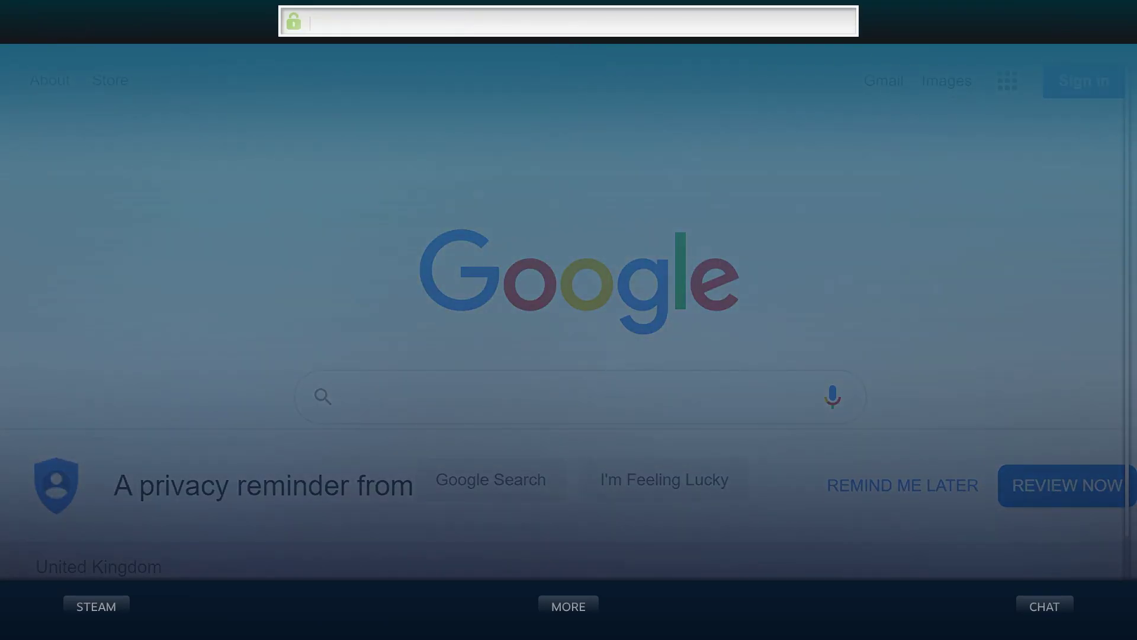
{"action": "type", "text": "p"}
{"action": "key", "text": "BackSpace"}
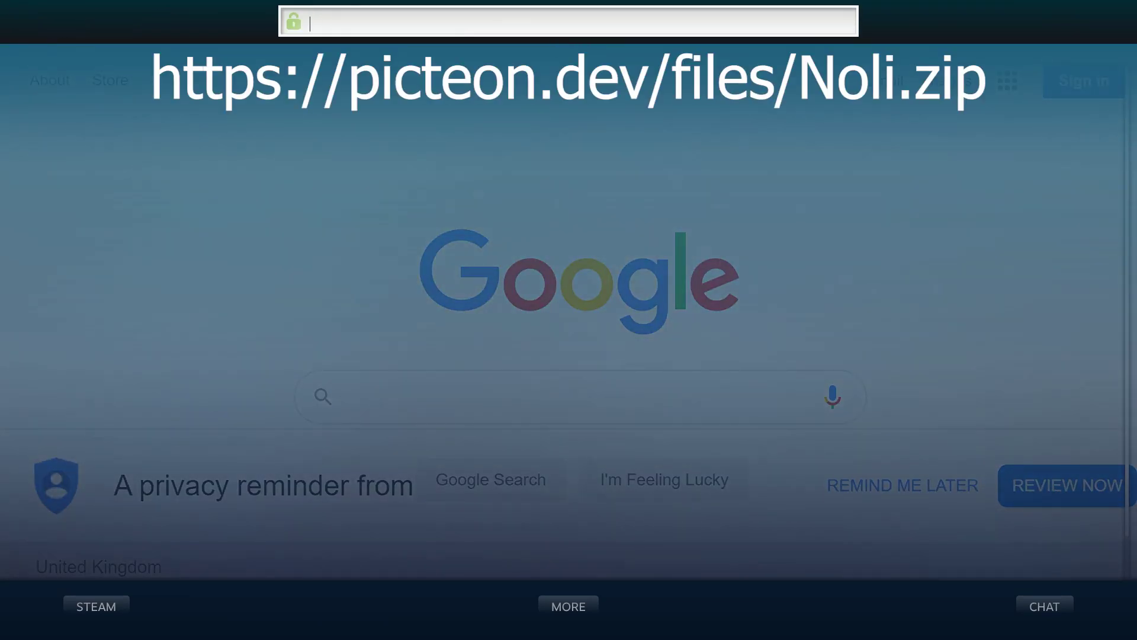
{"action": "type", "text": "picteon.dev/files/Noli.zip"}
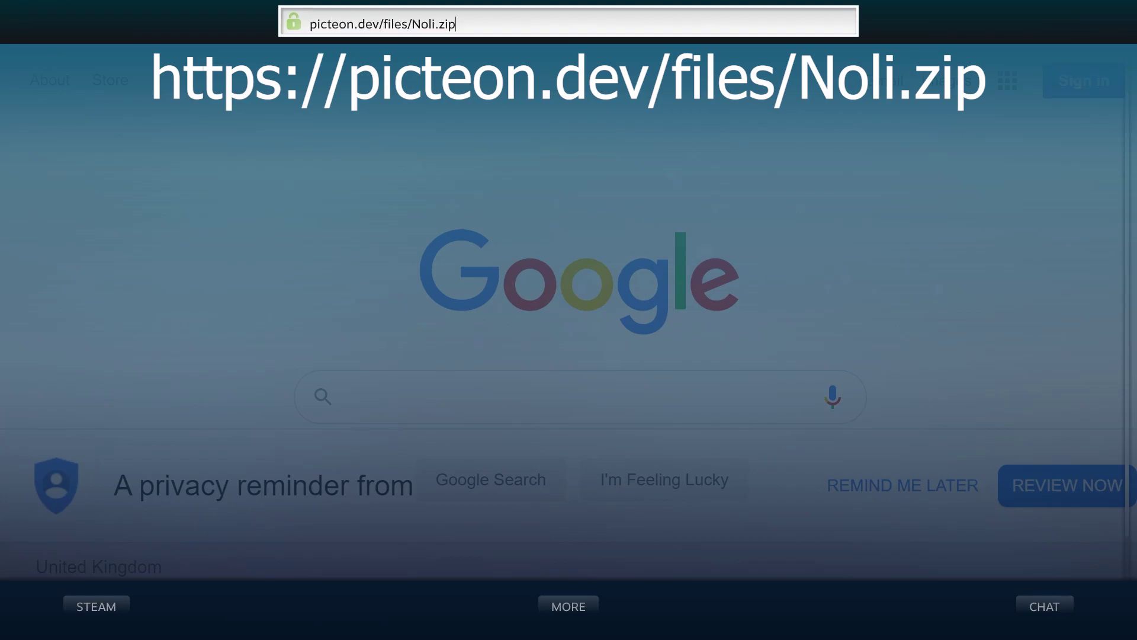
{"action": "key", "text": "Return"}
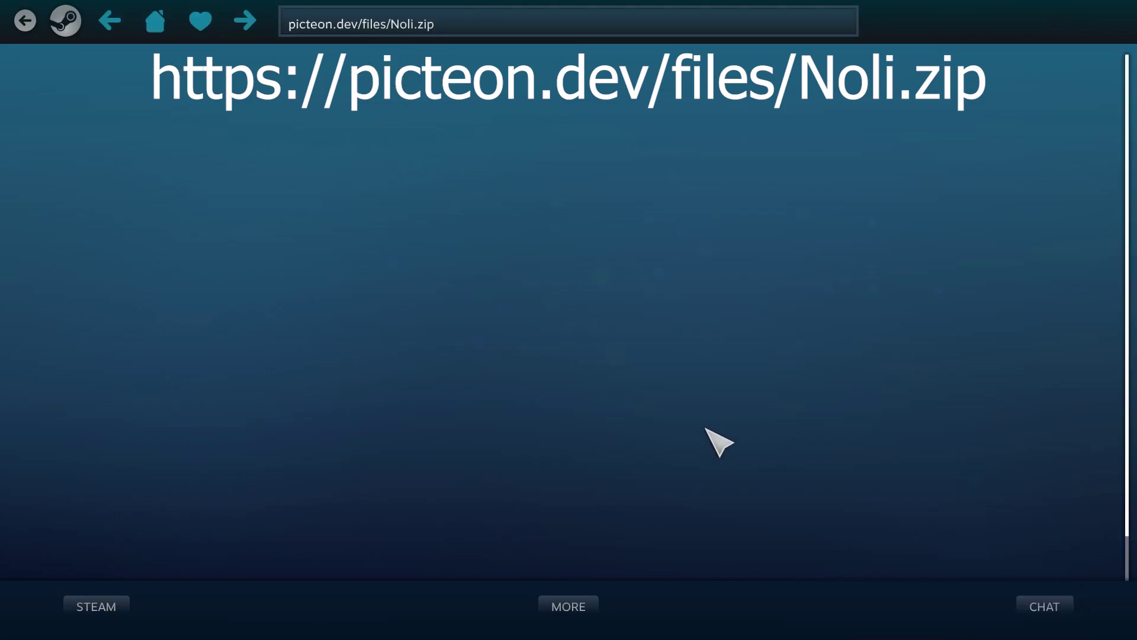
- Leave the browser and minimize Big Picture back to desktop Steam
{"action": "key", "text": "Escape"}
{"action": "key", "text": "Escape"}
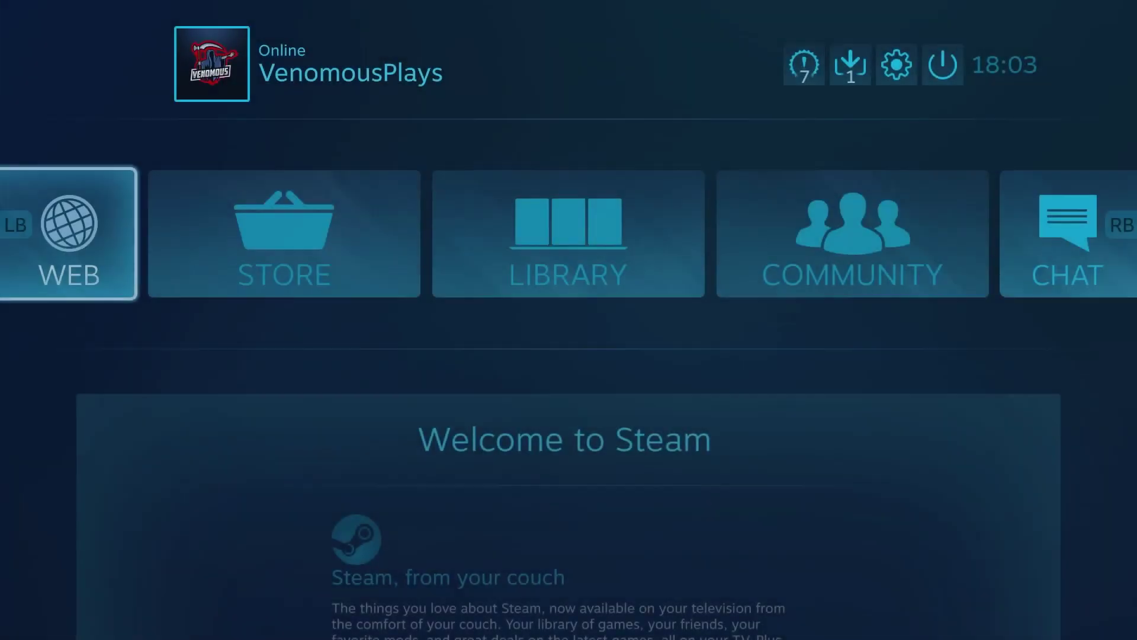
{"action": "key", "text": "Right"}
{"action": "key", "text": "Up"}
{"action": "key", "text": "Right"}
{"action": "key", "text": "Return"}
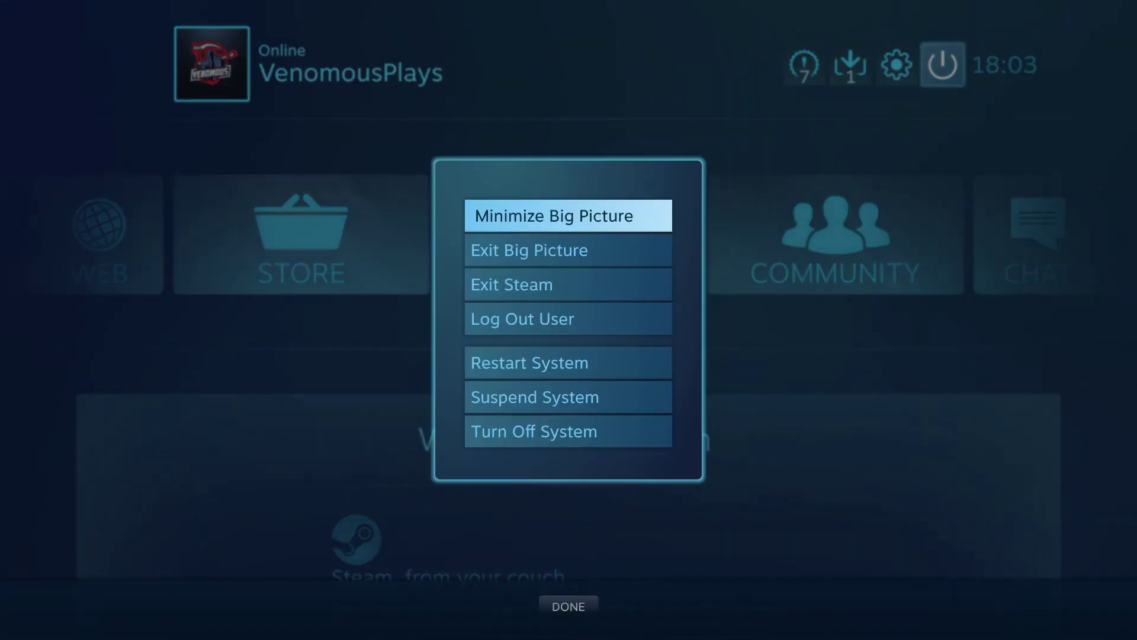
{"action": "key", "text": "Return"}
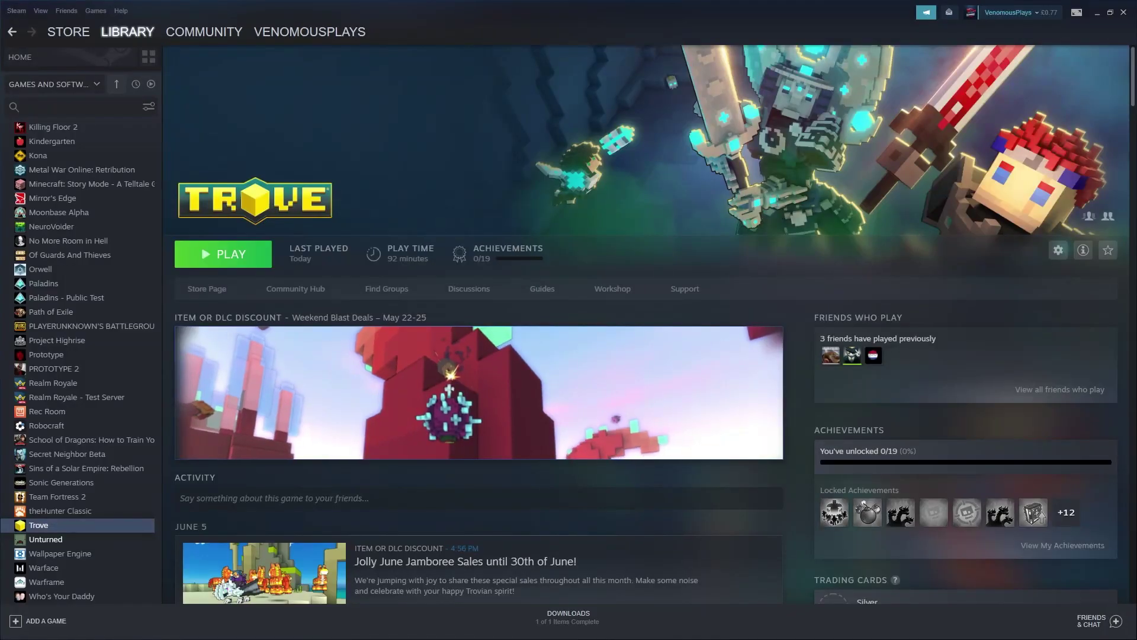
- Close the finished Trove install dialog and launch the CMD shortcut from the library
{"action": "mouse_move", "coordinate": [522, 9]}
{"action": "left_mouse_down"}
{"action": "mouse_move", "coordinate": [515, 37]}
{"action": "mouse_move", "coordinate": [600, 367]}
{"action": "mouse_move", "coordinate": [655, 325]}
{"action": "mouse_move", "coordinate": [648, 7]}
{"action": "left_mouse_up"}
{"action": "left_click", "coordinate": [670, 330]}
{"action": "left_click", "coordinate": [675, 424]}
{"action": "scroll", "coordinate": [70, 326], "scroll_direction": "up", "scroll_amount": 10}
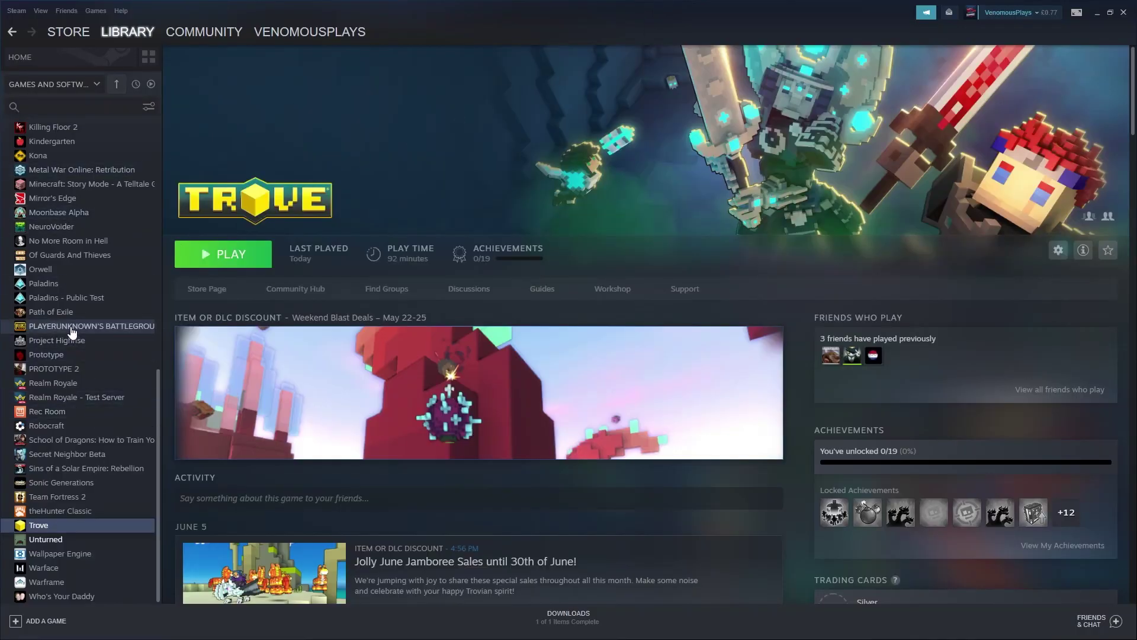
{"action": "left_click", "coordinate": [76, 313]}
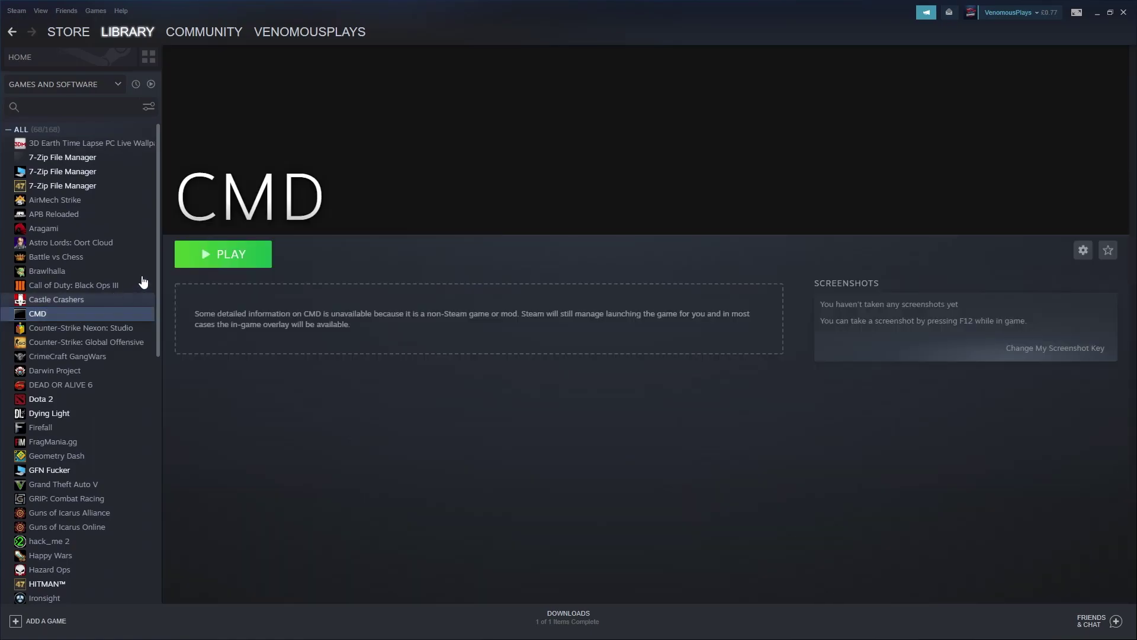
{"action": "left_click", "coordinate": [246, 265]}
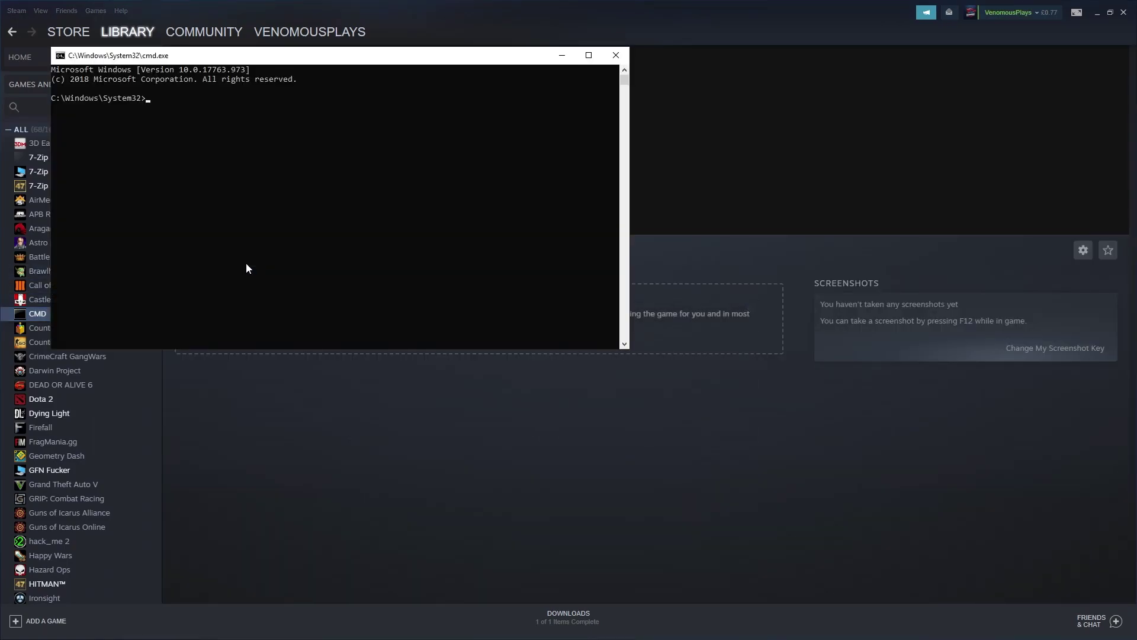
- In the console, change directory to C:\Program Files (x86)\Steam
{"action": "type", "text": "cd.."}
{"action": "key", "text": "Return"}
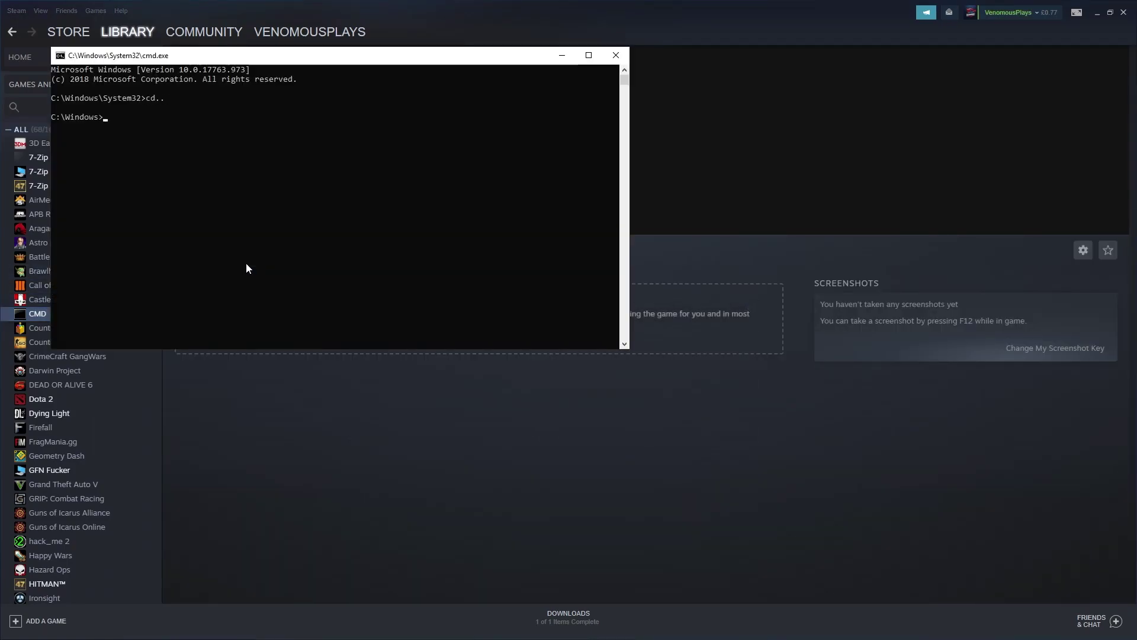
{"action": "type", "text": "cd"}
{"action": "key", "text": "Return"}
{"action": "type", "text": "\"Pro"}
{"action": "key", "text": "Tab"}
{"action": "key", "text": "Tab"}
{"action": "key", "text": "Tab"}
{"action": "key", "text": "BackSpace"}
{"action": "key", "text": "BackSpace"}
{"action": "key", "text": "BackSpace"}
{"action": "type", "text": "fil"}
{"action": "key", "text": "BackSpace"}
{"action": "key", "text": "BackSpace"}
{"action": "key", "text": "BackSpace"}
{"action": "key", "text": "Tab"}
{"action": "key", "text": "Tab"}
{"action": "key", "text": "Tab"}
{"action": "type", "text": "\\"}
{"action": "key", "text": "Tab"}
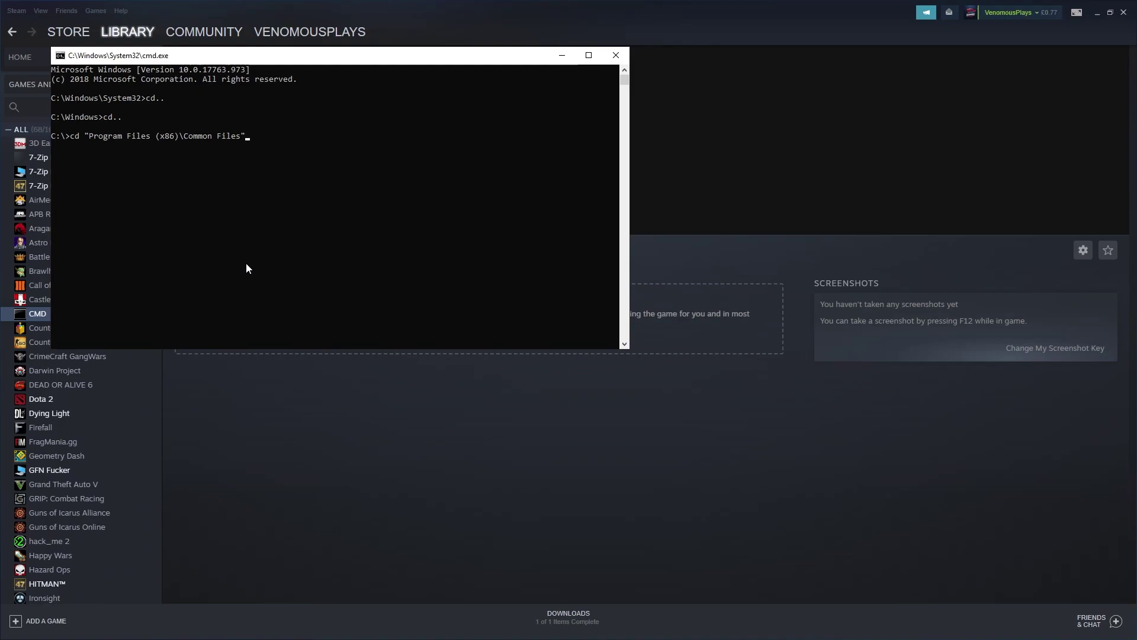
{"action": "key", "text": "BackSpace"}
{"action": "key", "text": "BackSpace"}
{"action": "key", "text": "BackSpace"}
{"action": "key", "text": "BackSpace"}
{"action": "key", "text": "BackSpace"}
{"action": "type", "text": "Ste"}
{"action": "key", "text": "Tab"}
{"action": "key", "text": "Return"}
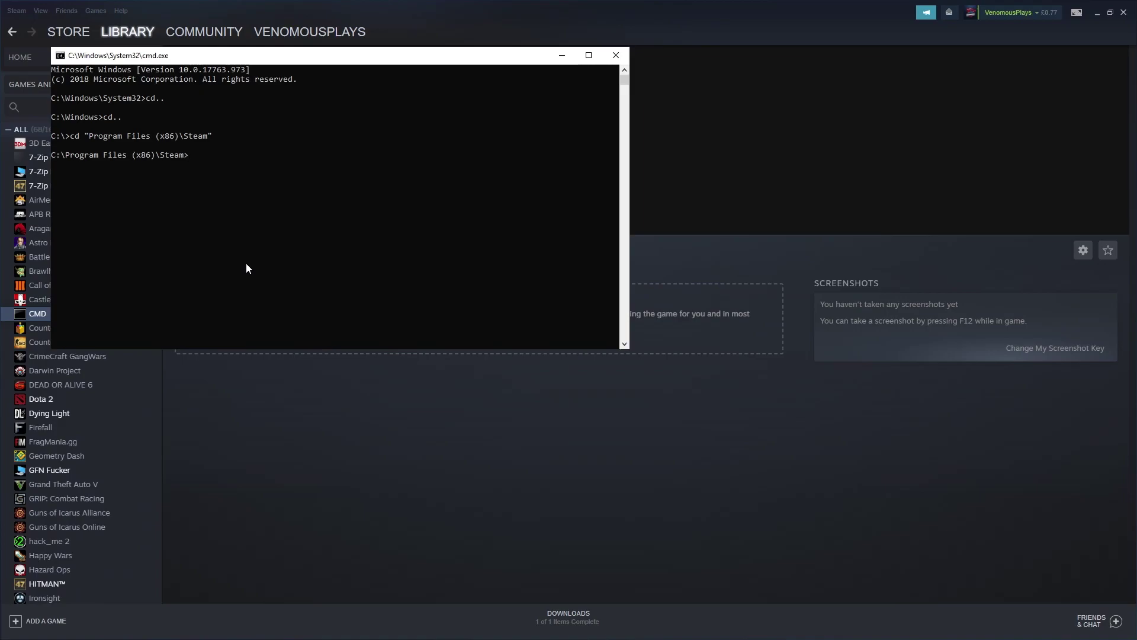
- Create a dl folder on drive B: with mkdir, then return to the Steam folder
{"action": "type", "text": "B:"}
{"action": "key", "text": "Return"}
{"action": "type", "text": "kdir "}
{"action": "type", "text": "dl"}
{"action": "key", "text": "Return"}
{"action": "type", "text": "cd"}
{"action": "type", "text": " dl"}
{"action": "key", "text": "Return"}
{"action": "type", "text": "C:"}
{"action": "key", "text": "Return"}
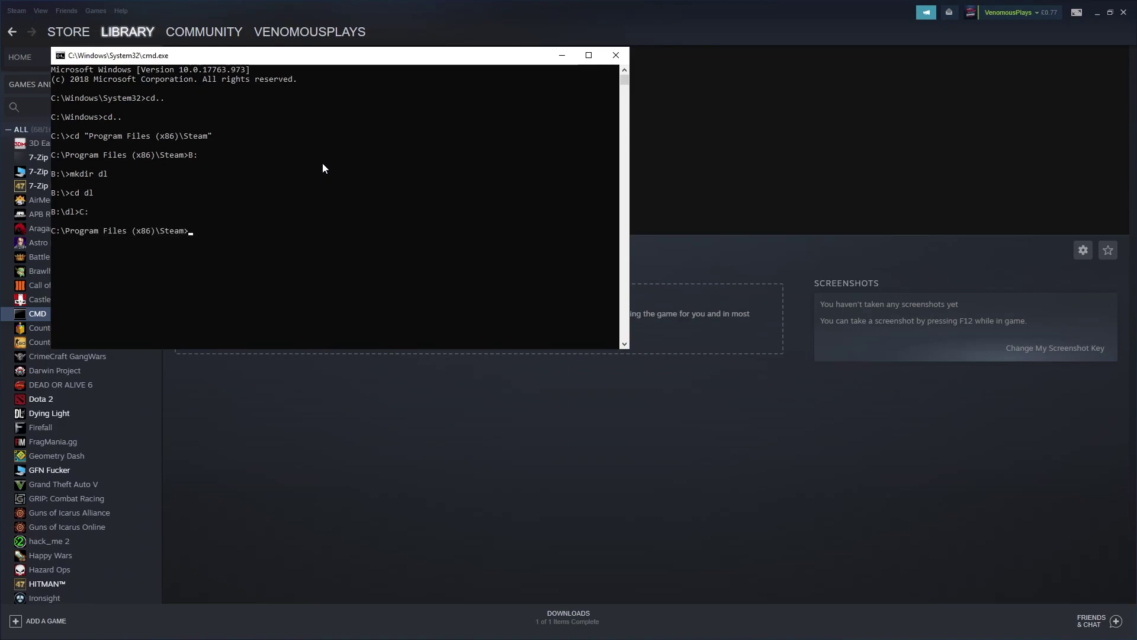
- Move Noli.zip into B:\dl, switch to that folder, and minimize the console
{"action": "type", "text": "move noi"}
{"action": "key", "text": "Tab"}
{"action": "type", "text": "B:\\"}
{"action": "type", "text": "dl"}
{"action": "key", "text": "Return"}
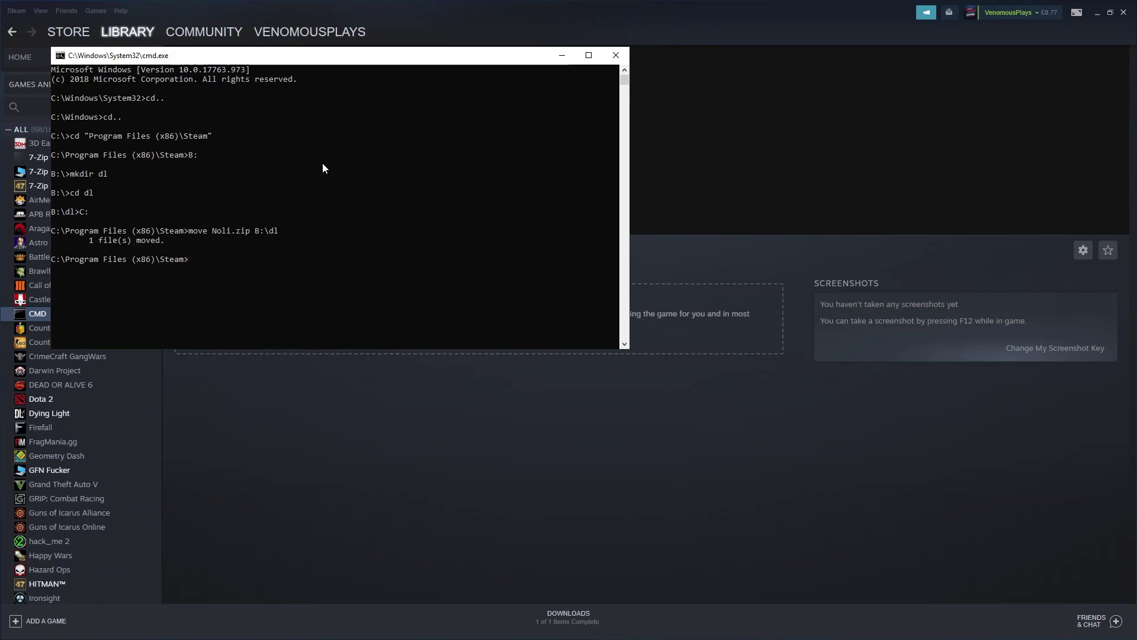
{"action": "type", "text": "B:\\"}
{"action": "key", "text": "Return"}
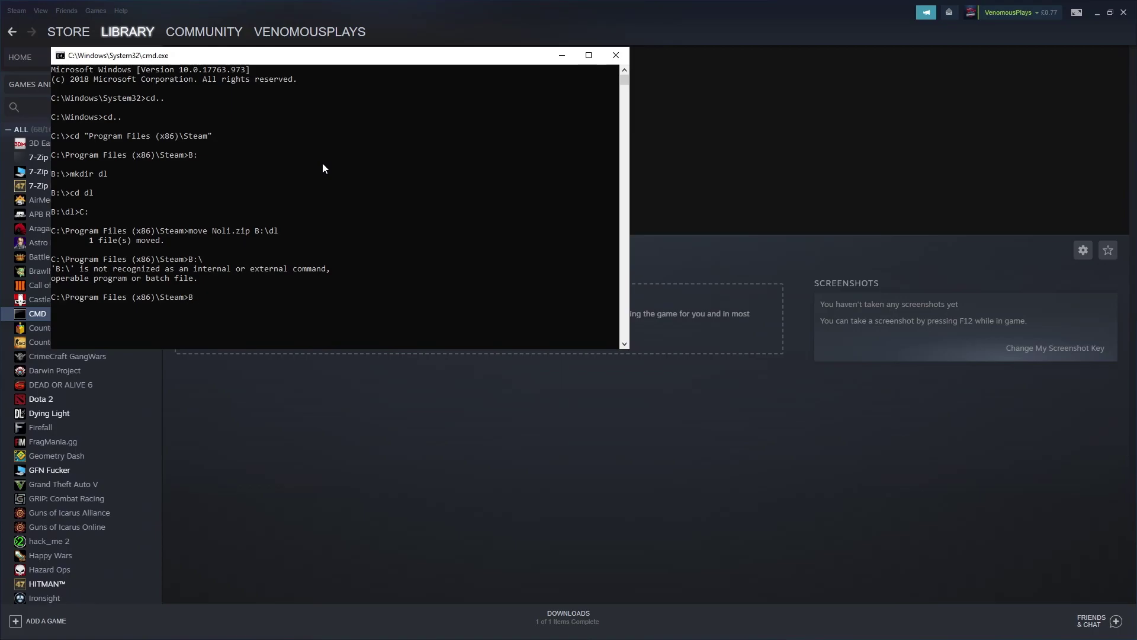
{"action": "key", "text": "Return"}
{"action": "left_click", "coordinate": [562, 56]}
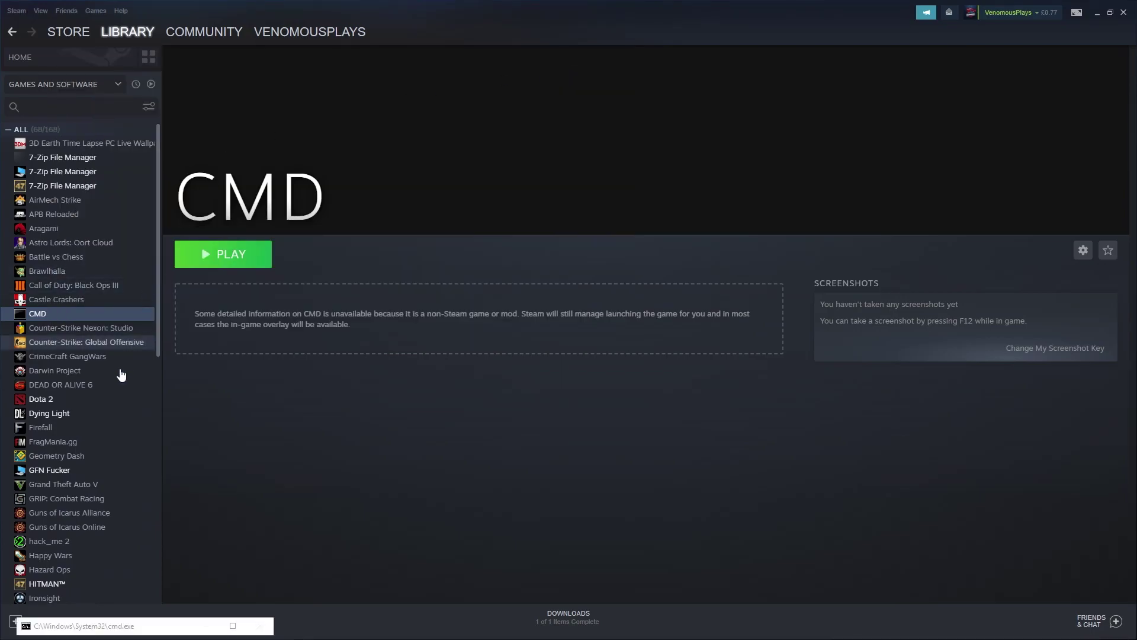
{"action": "left_click", "coordinate": [83, 104]}
- Search the library for 'trove', play Trove, and dock the command window at the left edge
{"action": "type", "text": "trove"}
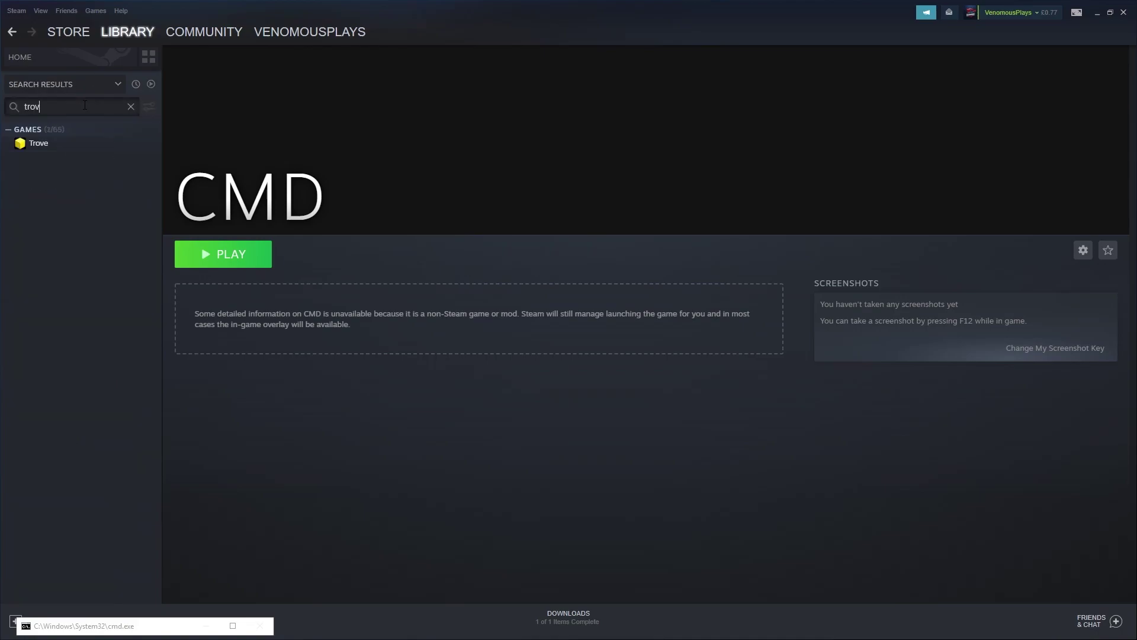
{"action": "left_click", "coordinate": [76, 149]}
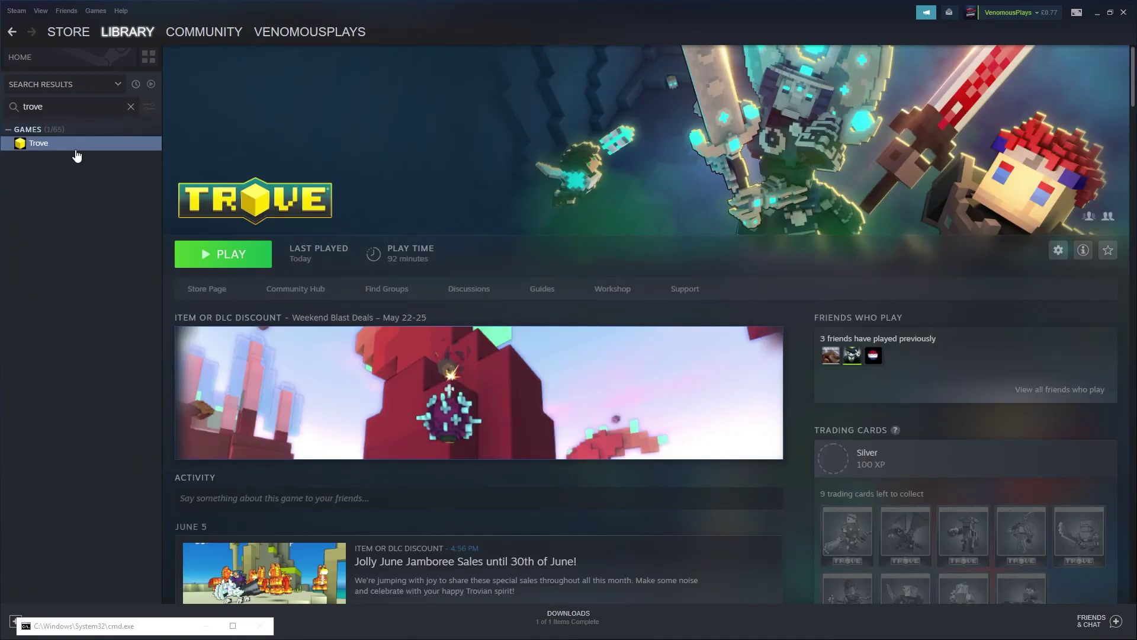
{"action": "left_click", "coordinate": [231, 265]}
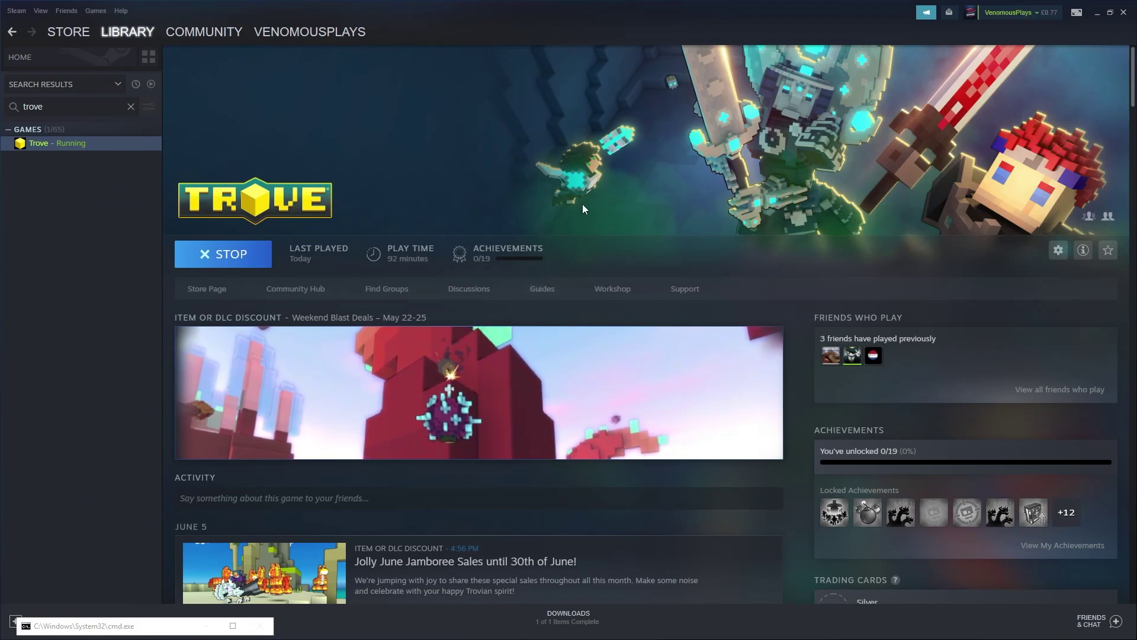
{"action": "left_click", "coordinate": [233, 625]}
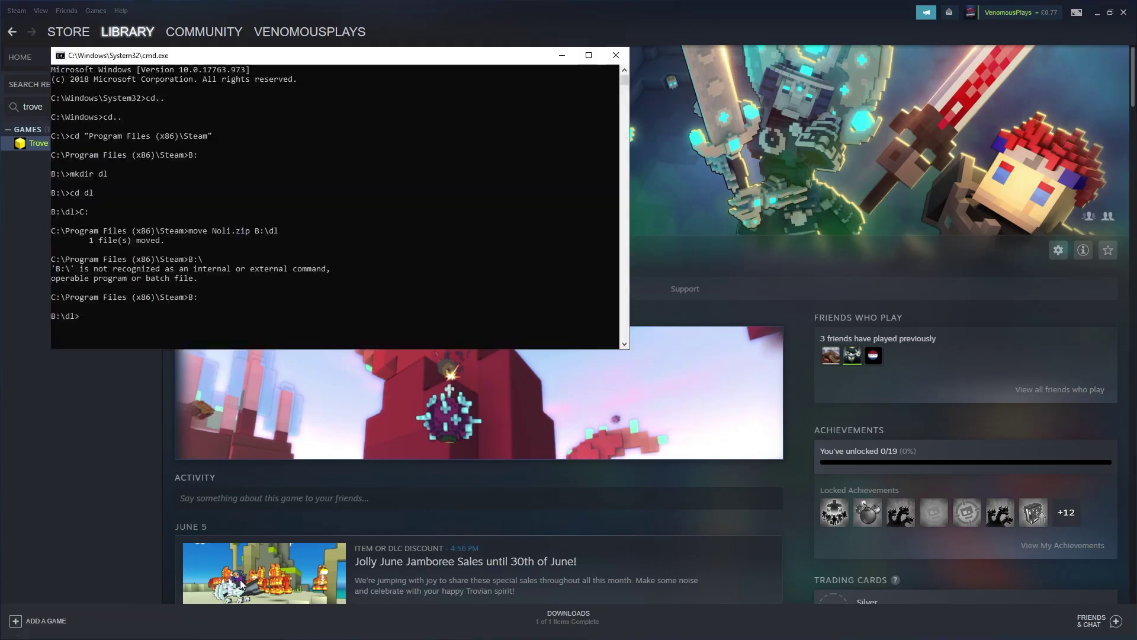
{"action": "left_click_drag", "start_coordinate": [385, 55], "coordinate": [336, 55]}
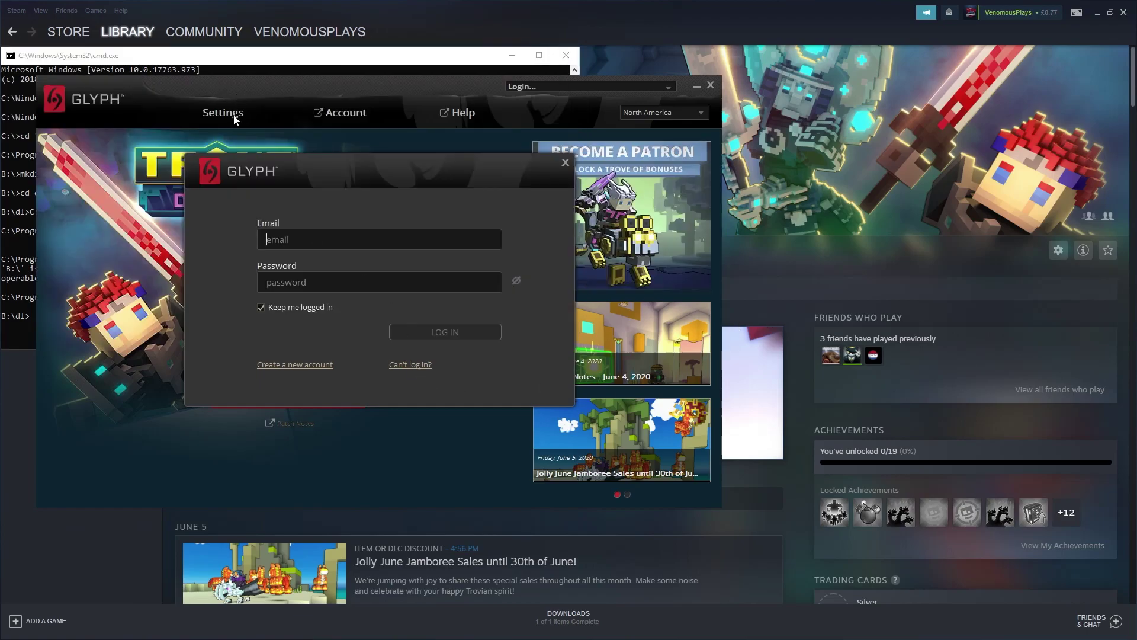
- Dismiss the Glyph login and, via Settings > Browse, open the Desktop Downloads shortcut's properties
{"action": "left_click", "coordinate": [565, 164]}
{"action": "left_click", "coordinate": [201, 114]}
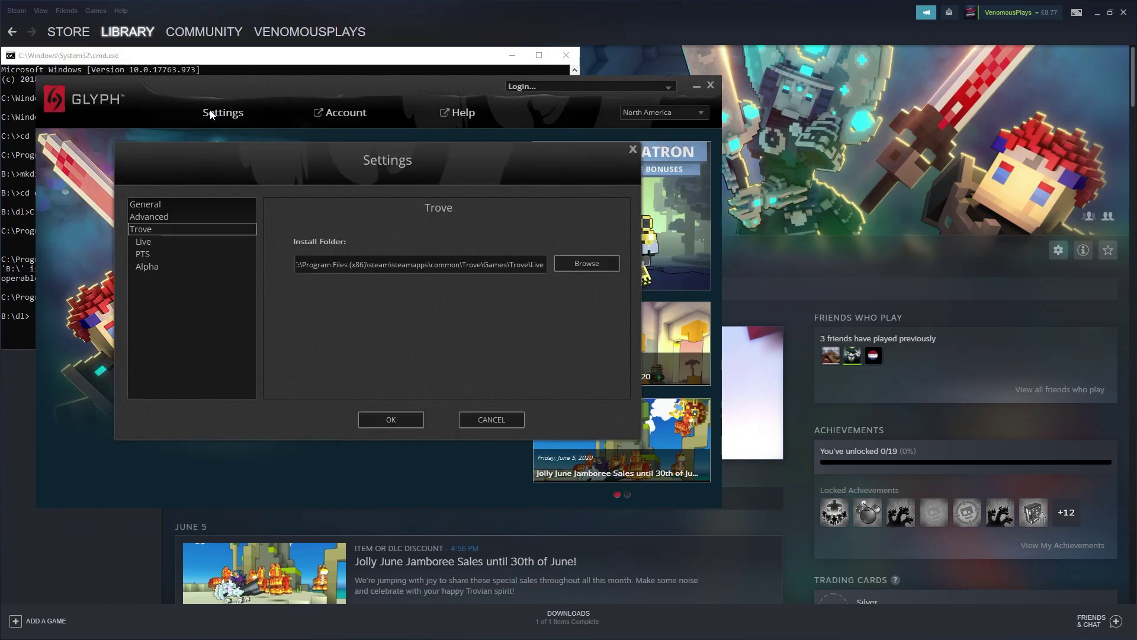
{"action": "left_click", "coordinate": [599, 264]}
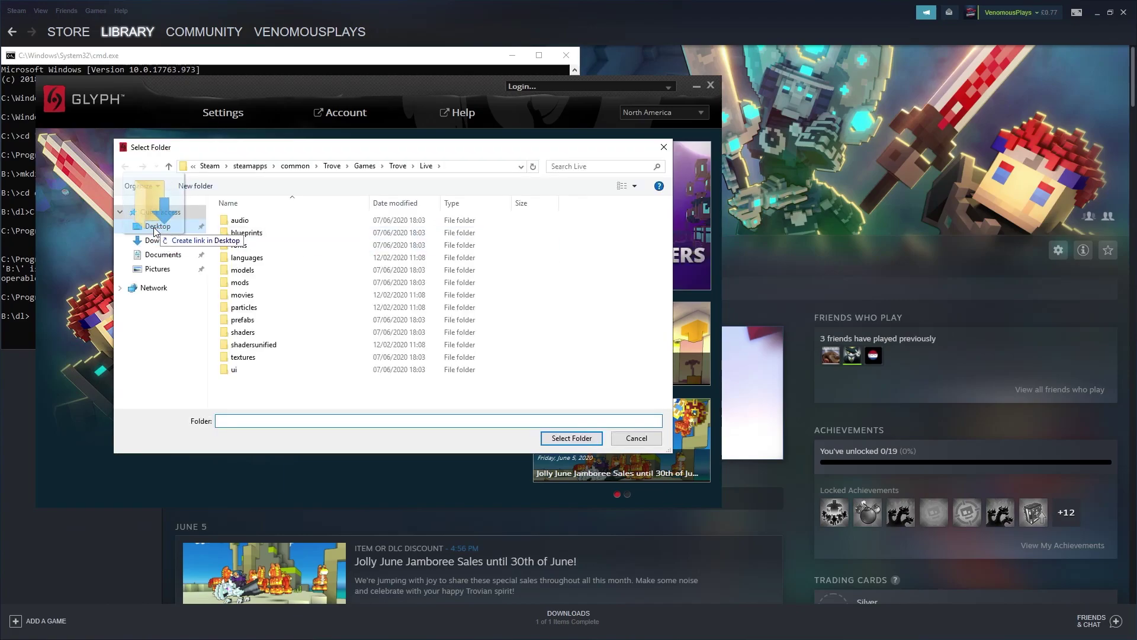
{"action": "left_click", "coordinate": [195, 227]}
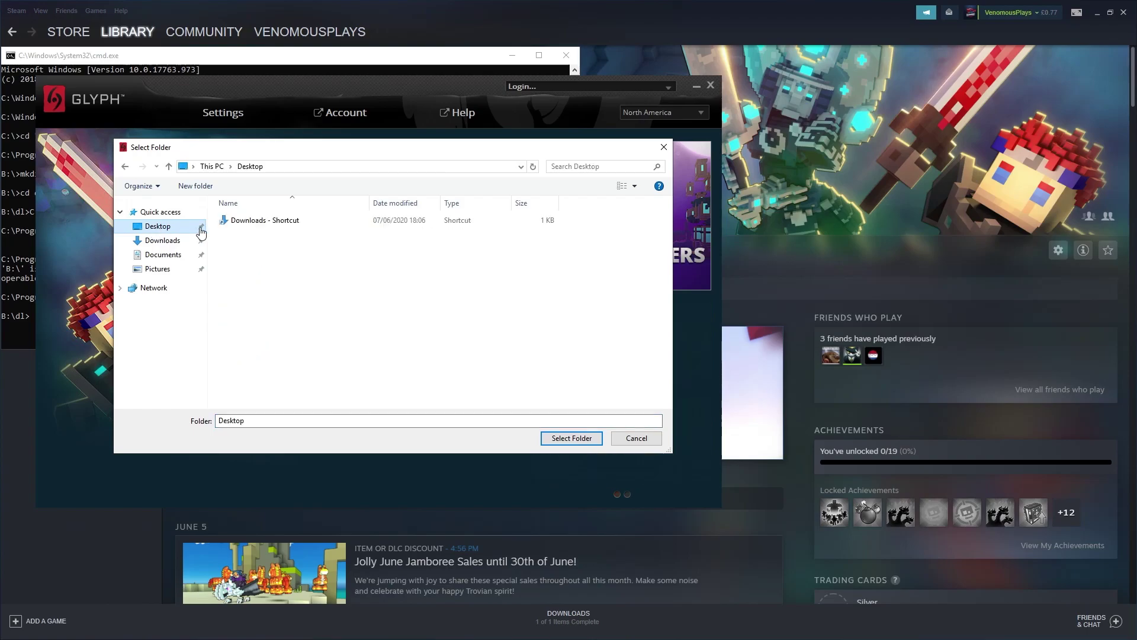
{"action": "right_click", "coordinate": [282, 220]}
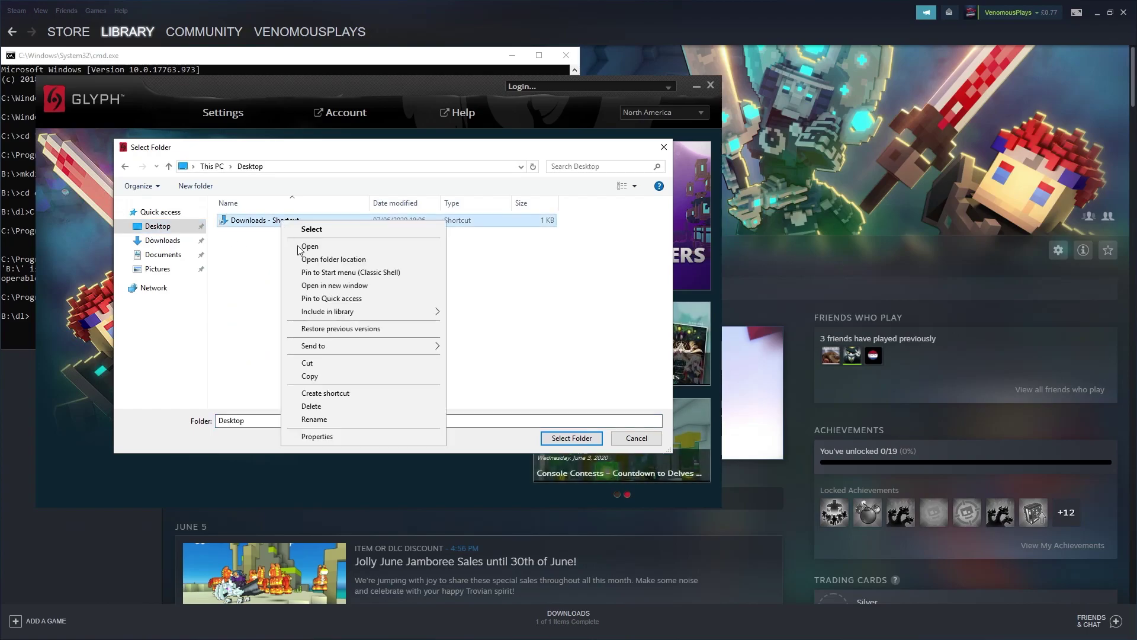
{"action": "left_click", "coordinate": [320, 436]}
- Set the Downloads shortcut's Target to B:\dl\Noli.zip, fixing the typo after the error
{"action": "type", "text": "B:\\"}
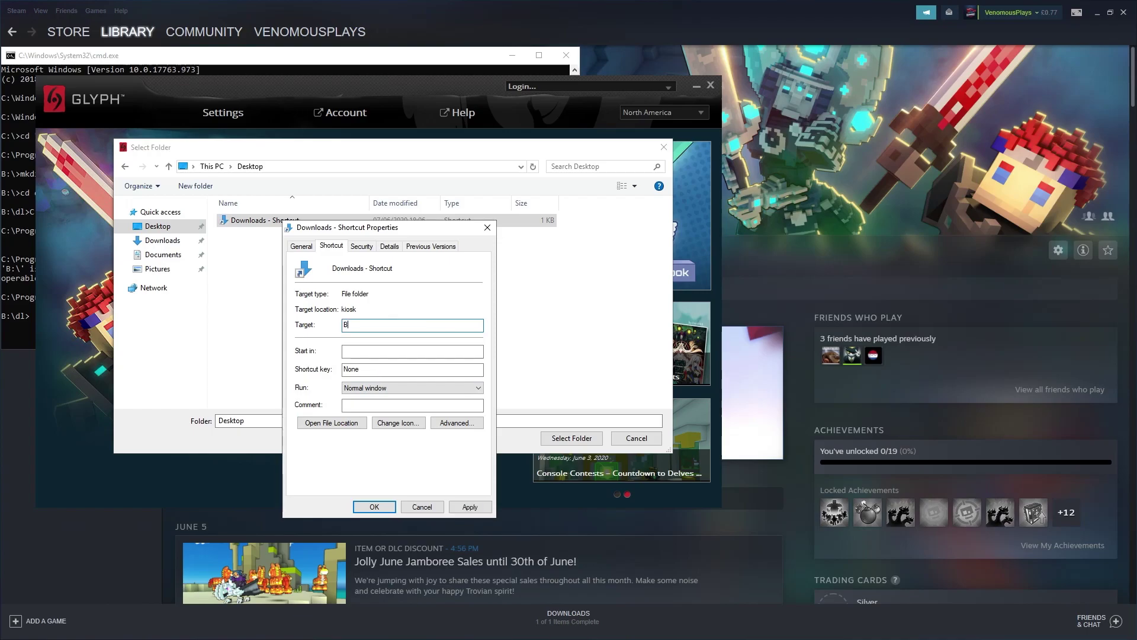
{"action": "type", "text": "dl\\"}
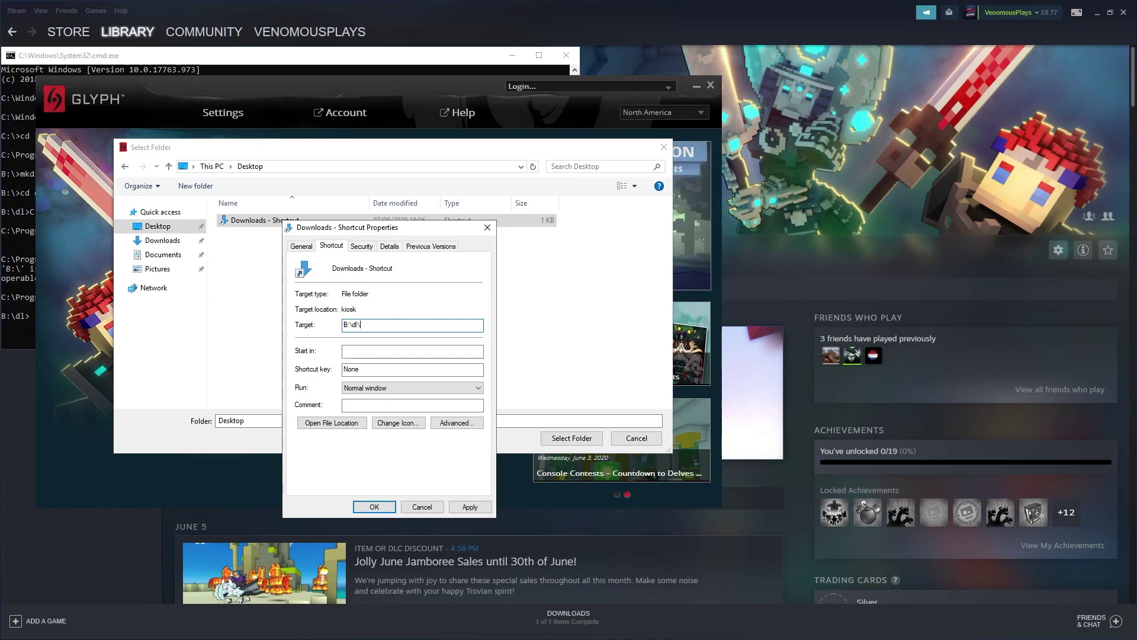
{"action": "type", "text": "N"}
{"action": "key", "text": "BackSpace"}
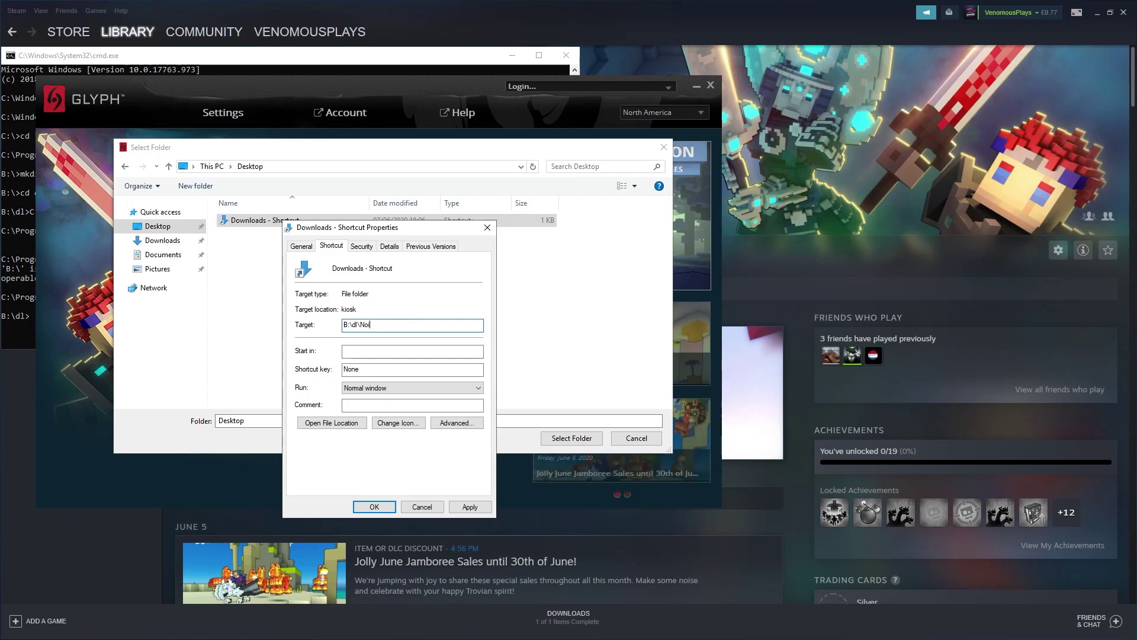
{"action": "type", "text": ".zip"}
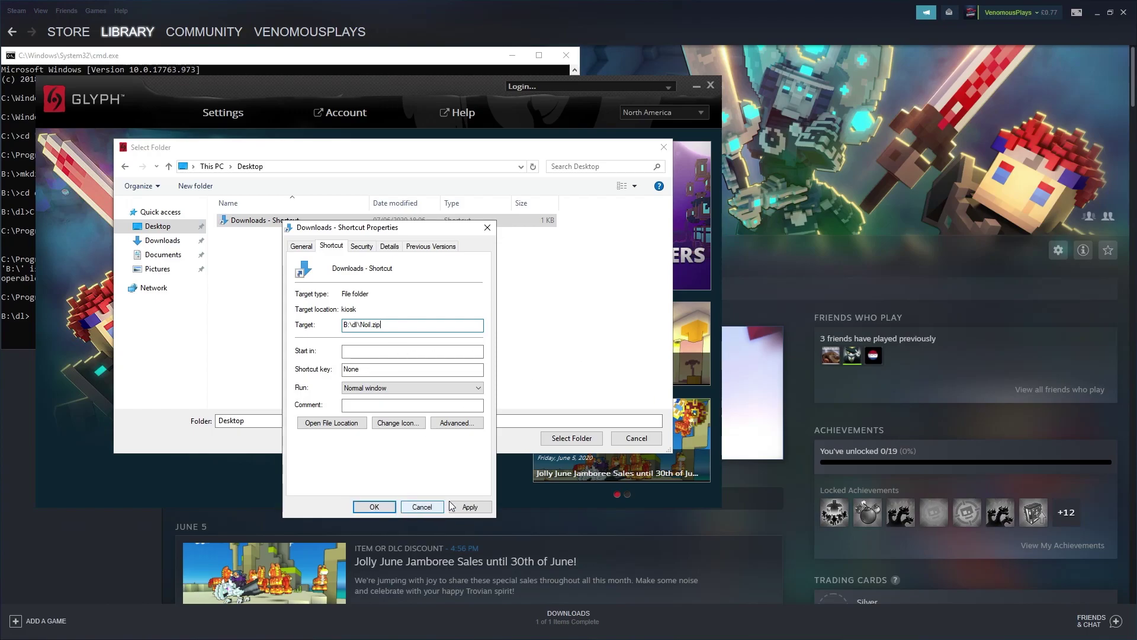
{"action": "left_click", "coordinate": [470, 506]}
{"action": "left_click", "coordinate": [697, 333]}
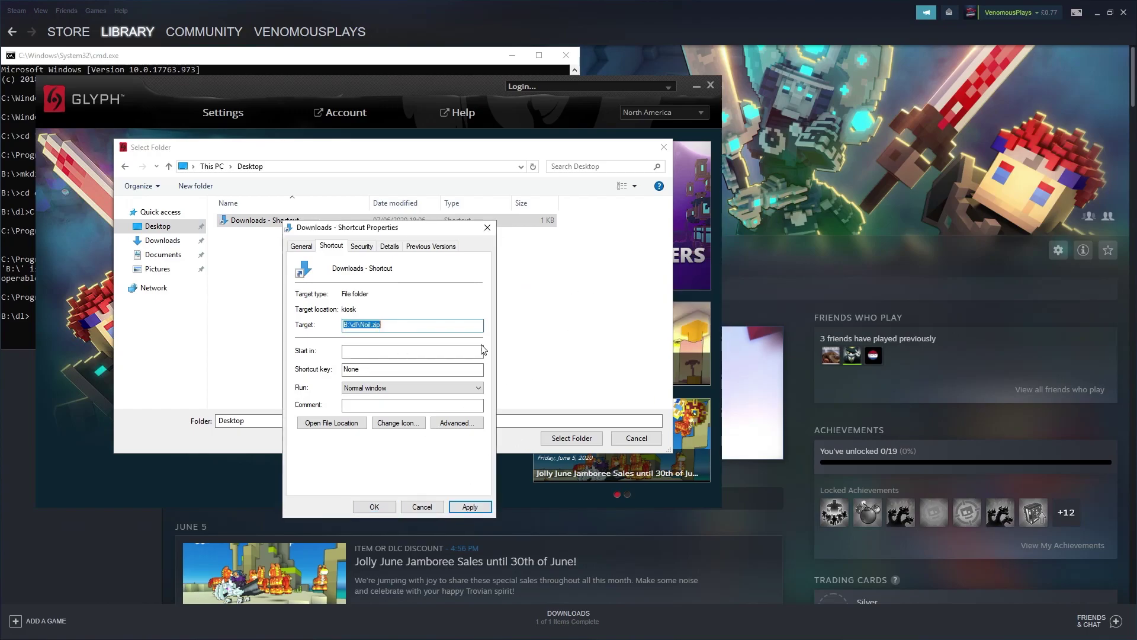
{"action": "left_click", "coordinate": [418, 326]}
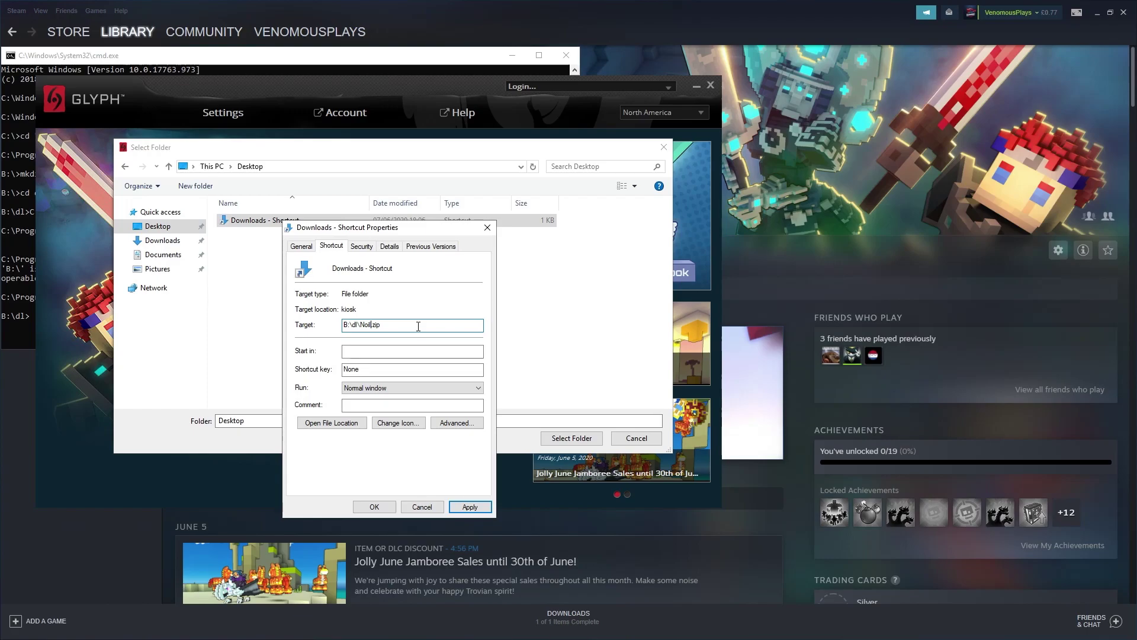
{"action": "key", "text": "BackSpace"}
{"action": "key", "text": "BackSpace"}
{"action": "key", "text": "BackSpace"}
{"action": "key", "text": "Return"}
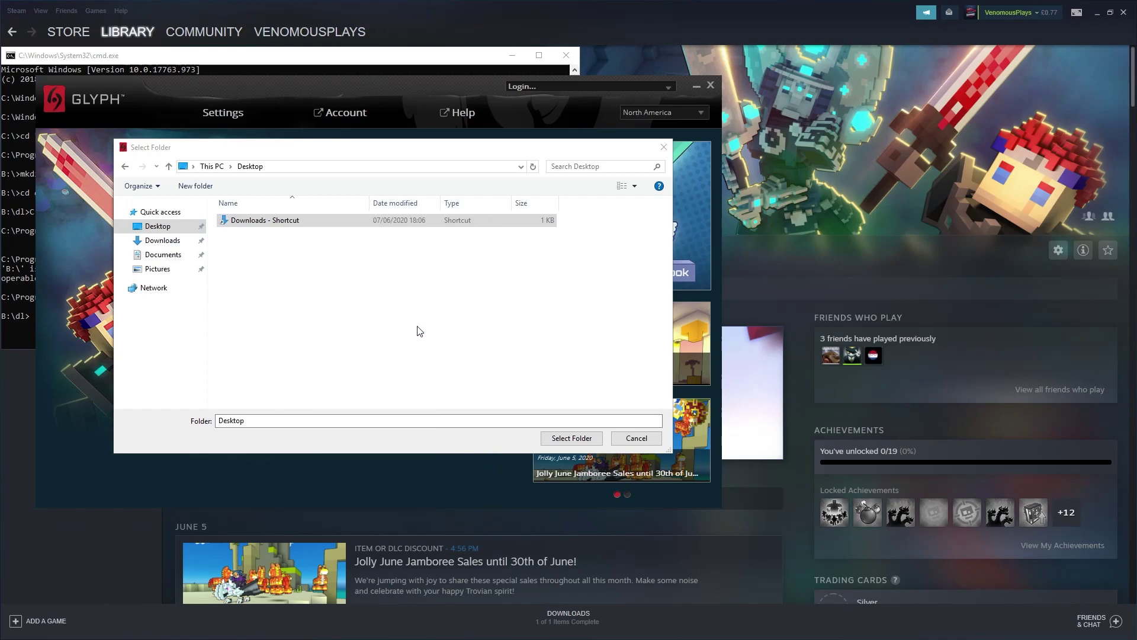
- Extract All from the Downloads shortcut's archive into B:\dl\Noli
{"action": "left_click", "coordinate": [280, 221]}
{"action": "right_click", "coordinate": [276, 220]}
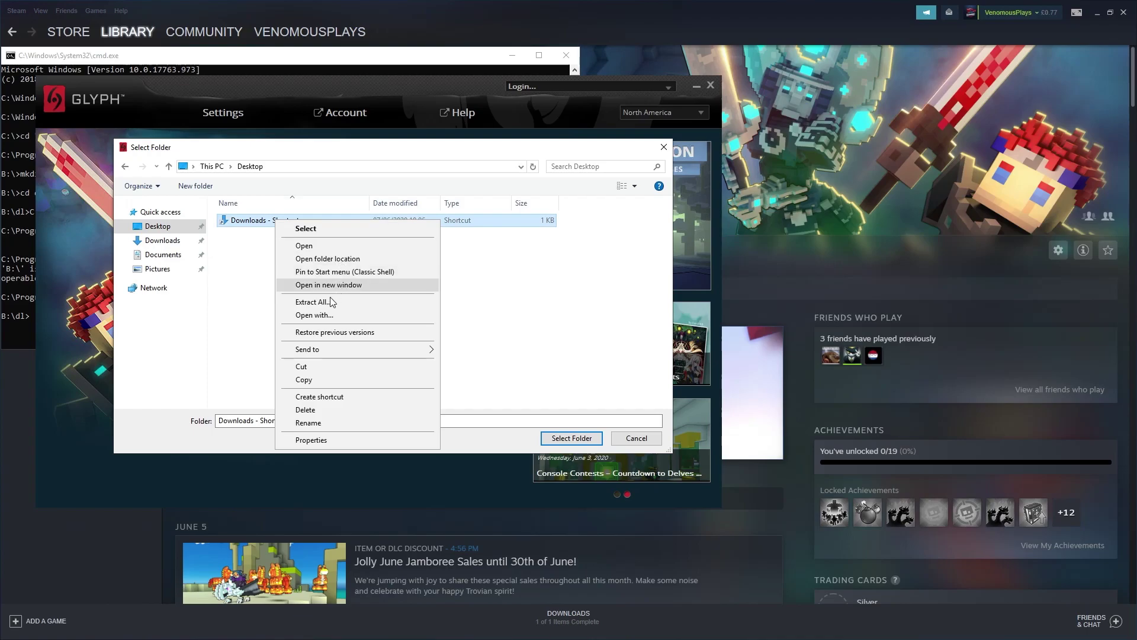
{"action": "left_click", "coordinate": [313, 302]}
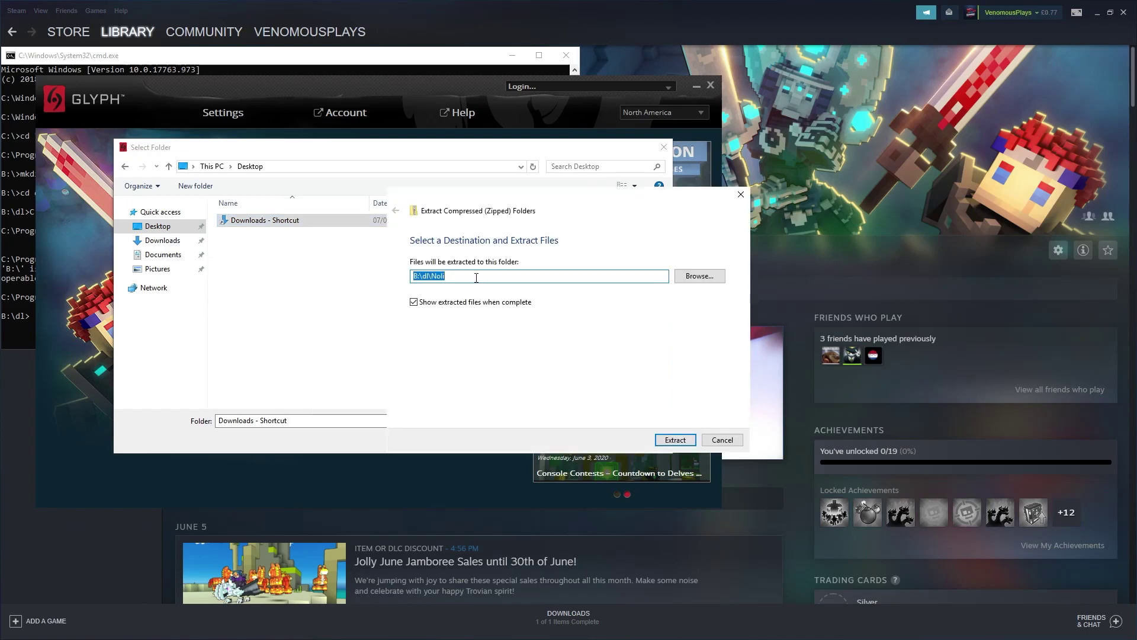
{"action": "left_click", "coordinate": [682, 441]}
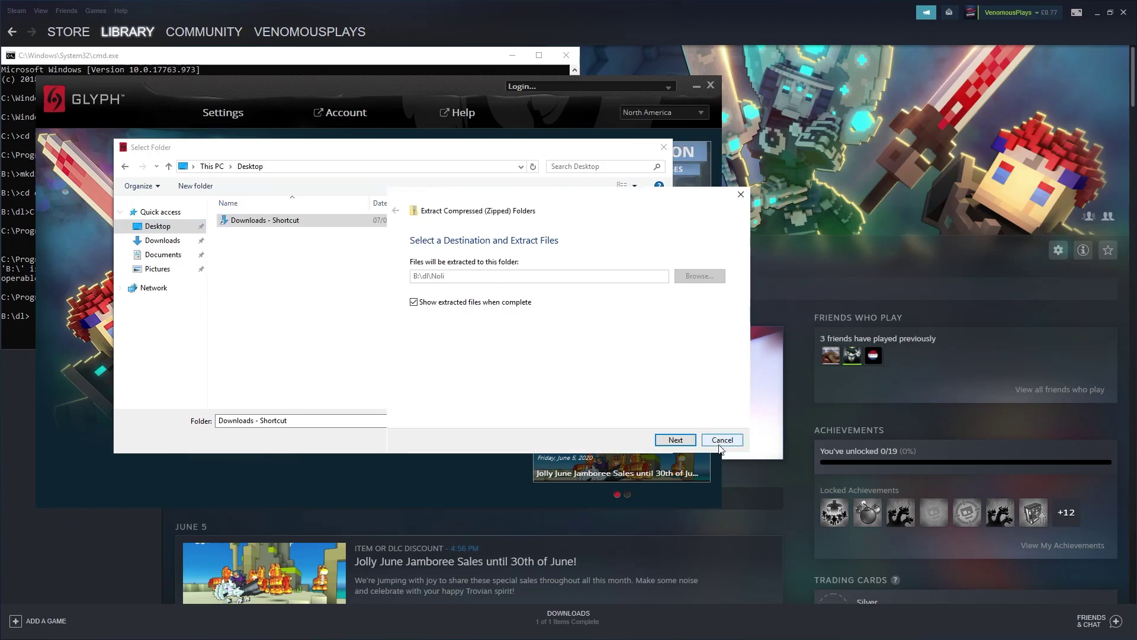
- Close the extraction wizard, folder picker and Glyph launcher, and move the console right
{"action": "left_click", "coordinate": [748, 193]}
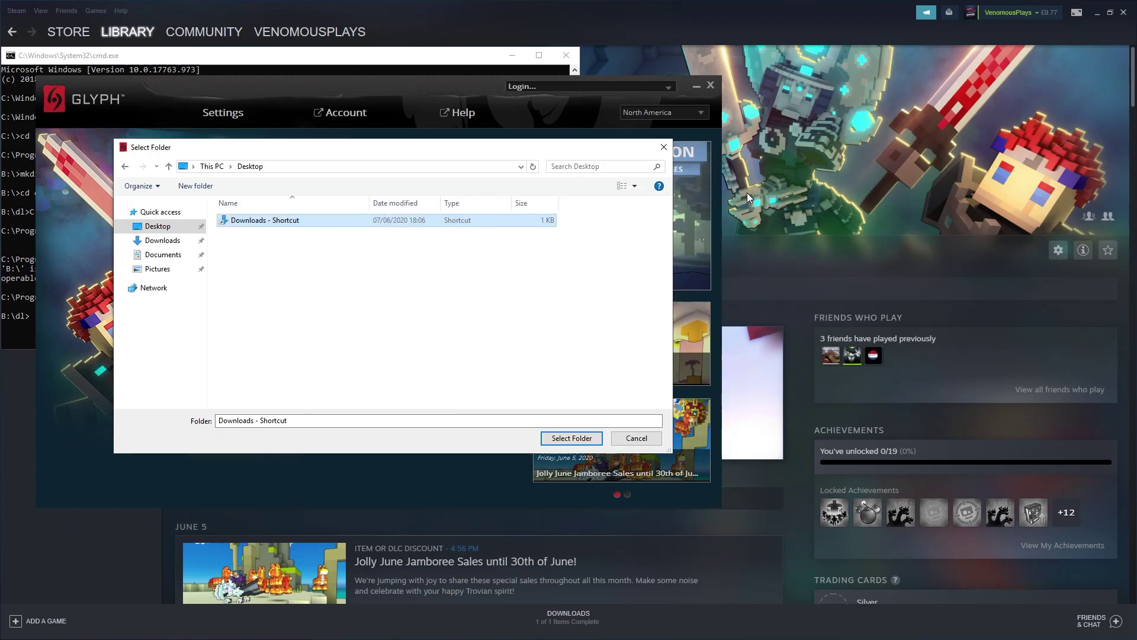
{"action": "left_click", "coordinate": [663, 147]}
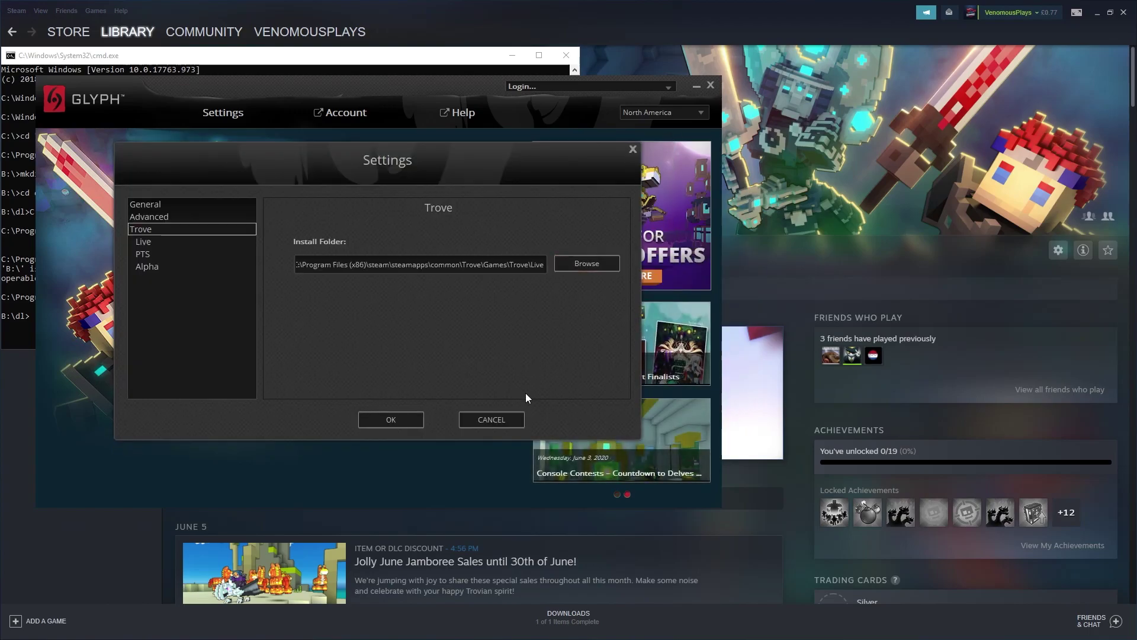
{"action": "left_click", "coordinate": [506, 418]}
{"action": "left_click", "coordinate": [714, 86]}
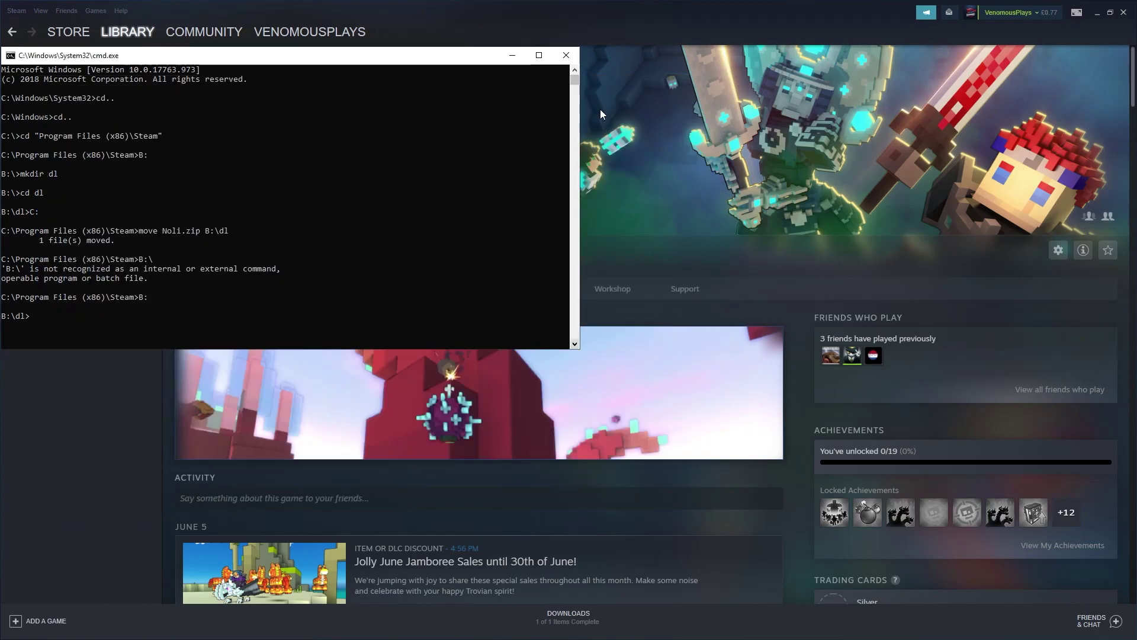
{"action": "left_click_drag", "start_coordinate": [229, 56], "coordinate": [388, 54]}
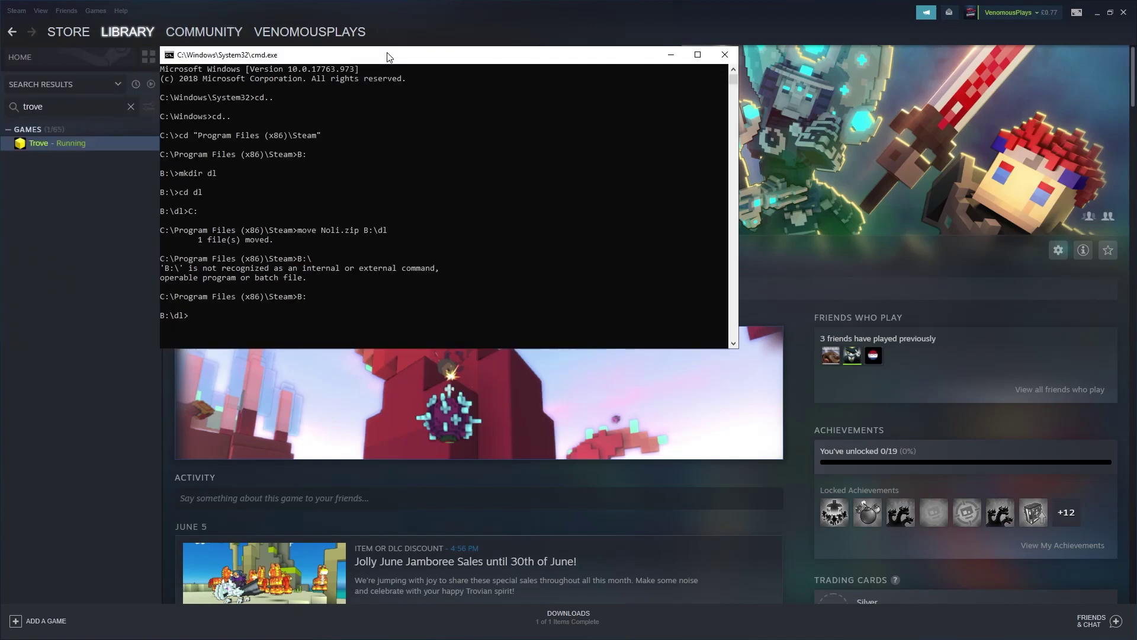
- Change into the nested Noli\Noli folder and list its contents with dir
{"action": "type", "text": "cd Noli"}
{"action": "key", "text": "Return"}
{"action": "type", "text": "cd Noli"}
{"action": "key", "text": "Return"}
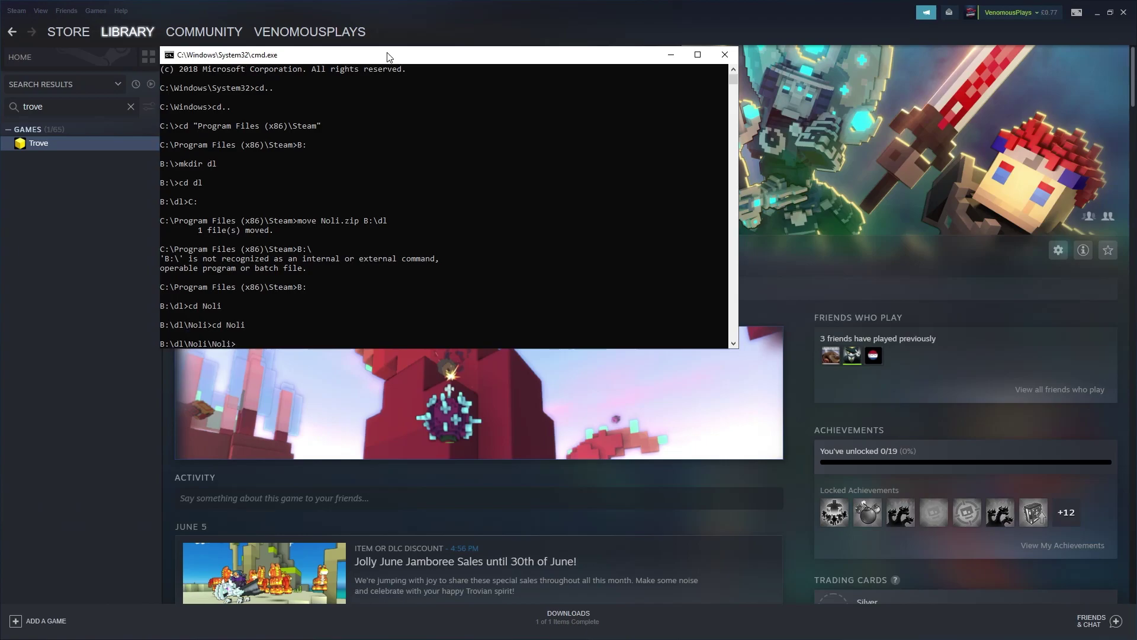
{"action": "type", "text": "dir"}
{"action": "key", "text": "Return"}
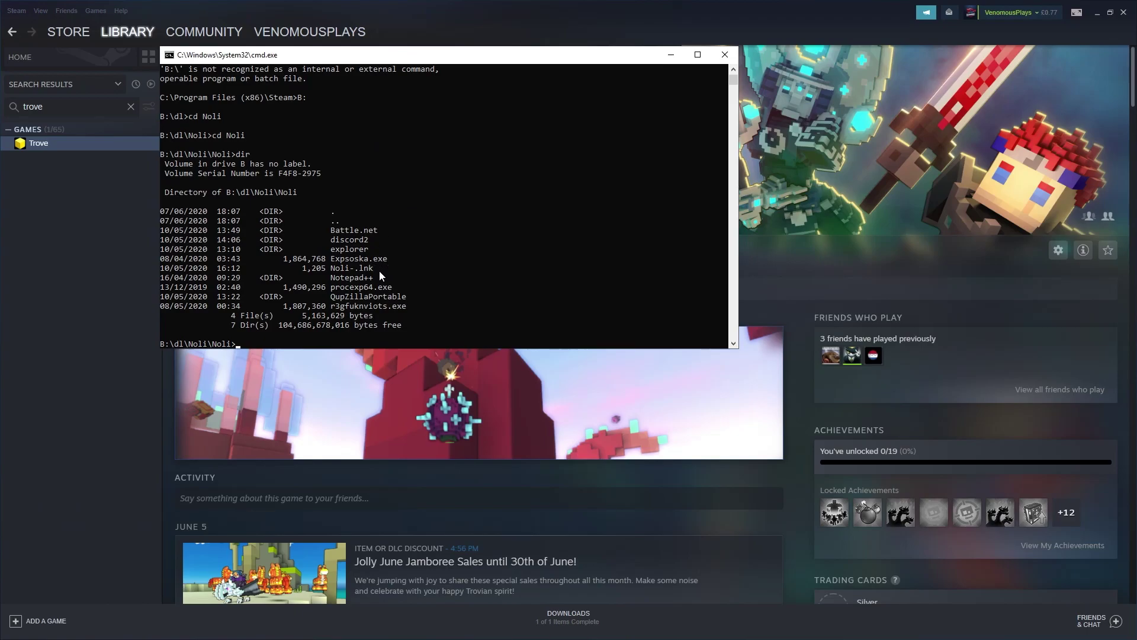
- Try running Noli-.lnk from the console and dismiss the file-not-found error
{"action": "left_click_drag", "start_coordinate": [375, 268], "coordinate": [331, 269]}
{"action": "right_click", "coordinate": [514, 292]}
{"action": "left_click", "coordinate": [386, 335]}
{"action": "right_click", "coordinate": [386, 338]}
{"action": "type", "text": "no"}
{"action": "type", "text": "li"}
{"action": "key", "text": "Tab"}
{"action": "key", "text": "Return"}
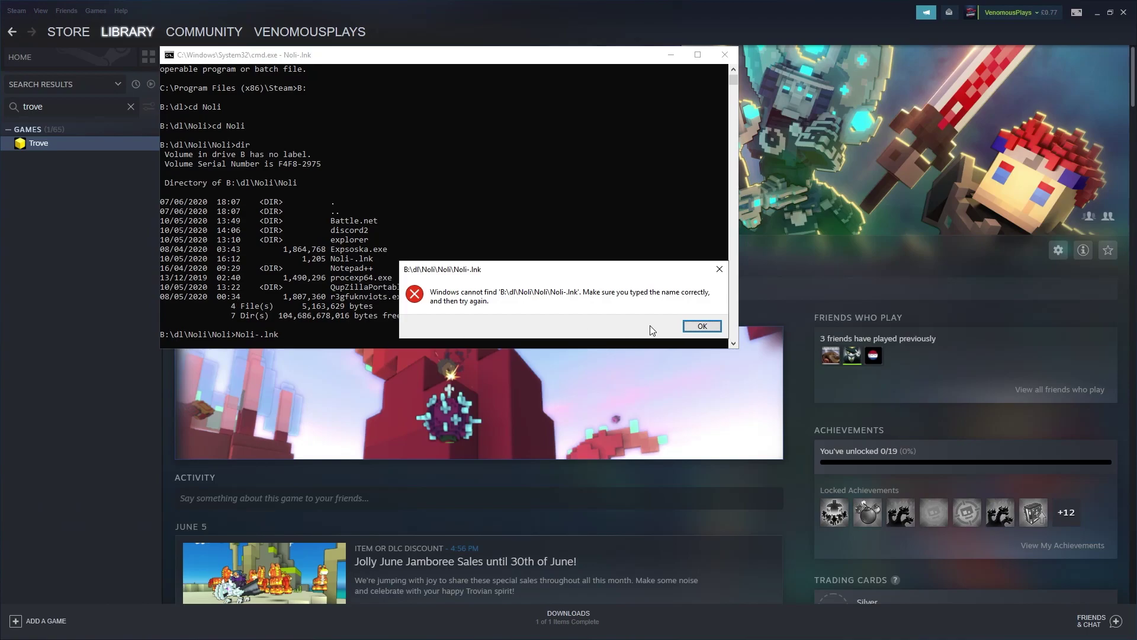
{"action": "left_click", "coordinate": [700, 326]}
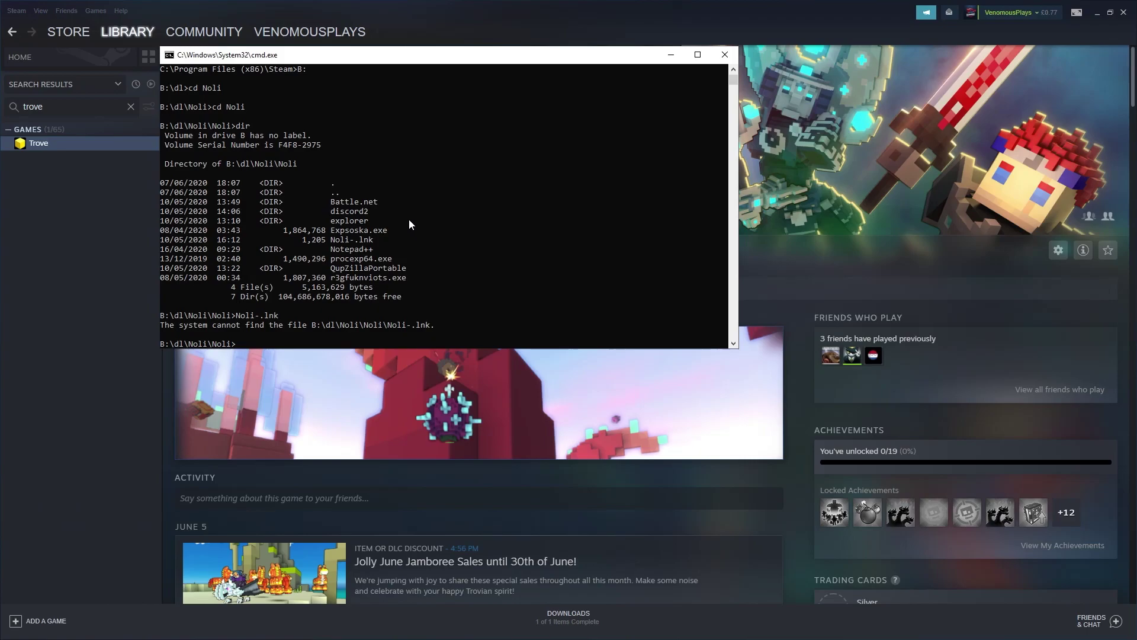
- Change into the explorer folder, list it, and run start.bat
{"action": "type", "text": "cd explorer"}
{"action": "key", "text": "Return"}
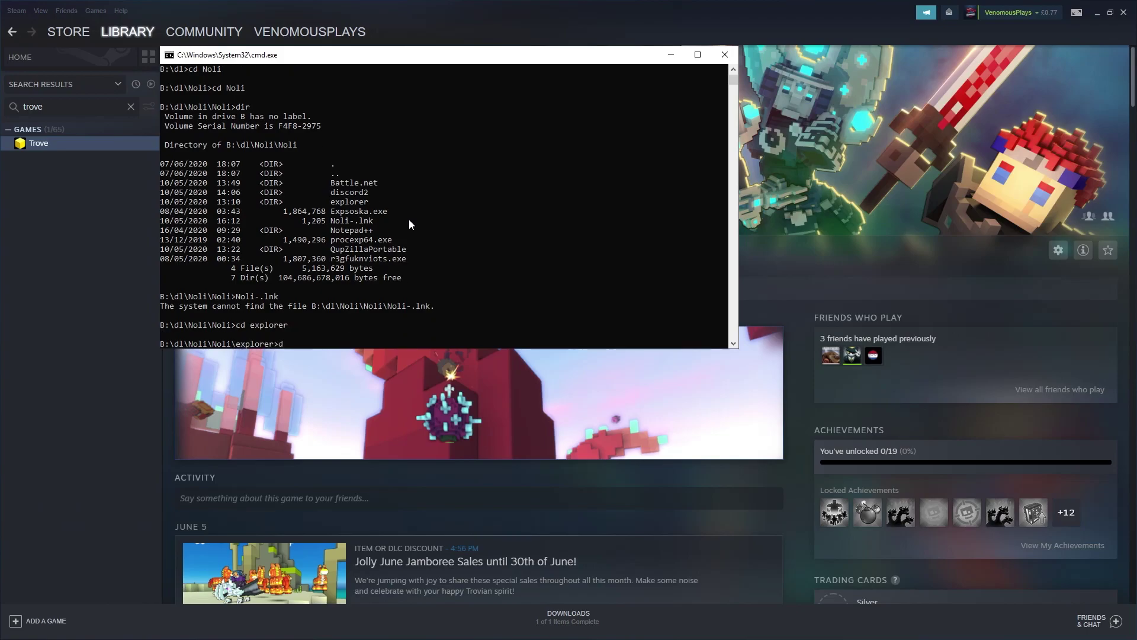
{"action": "type", "text": "dir"}
{"action": "key", "text": "Return"}
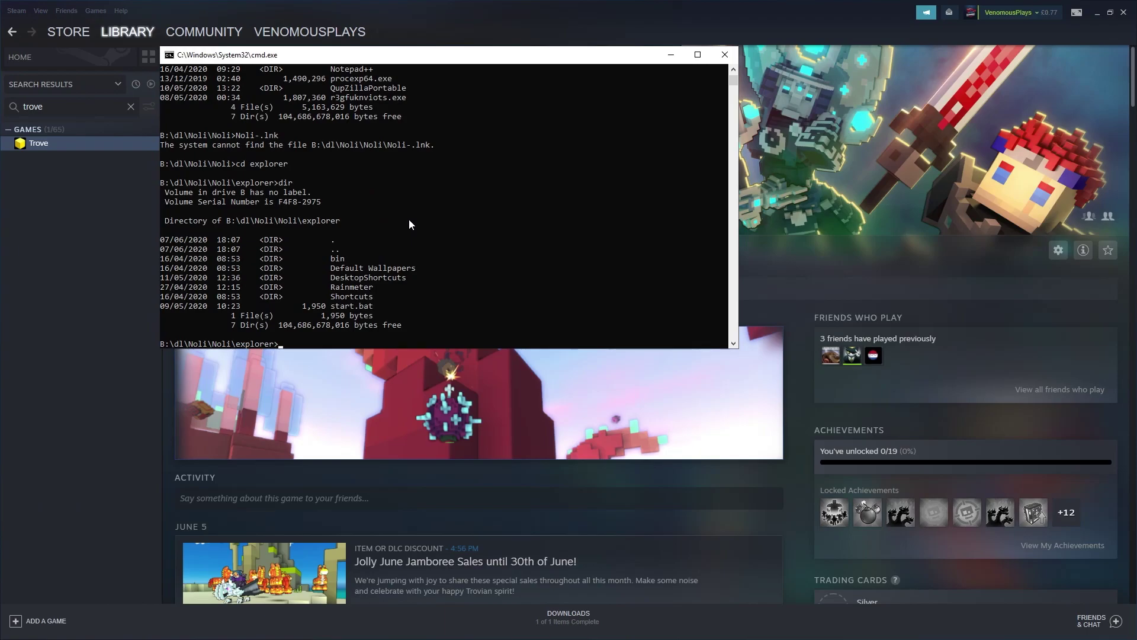
{"action": "type", "text": "s"}
{"action": "type", "text": "art.bat"}
{"action": "key", "text": "Return"}
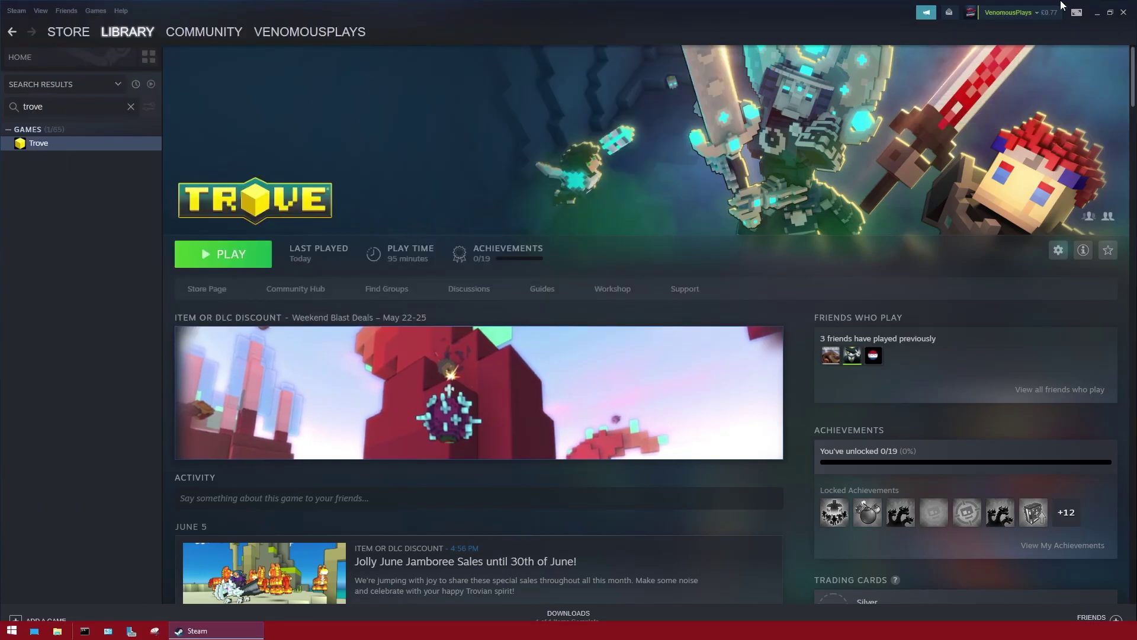
- Minimize Steam, launch the Process Explorer ++ desktop shortcut, and dismiss its path-not-found error
{"action": "left_click", "coordinate": [1097, 13]}
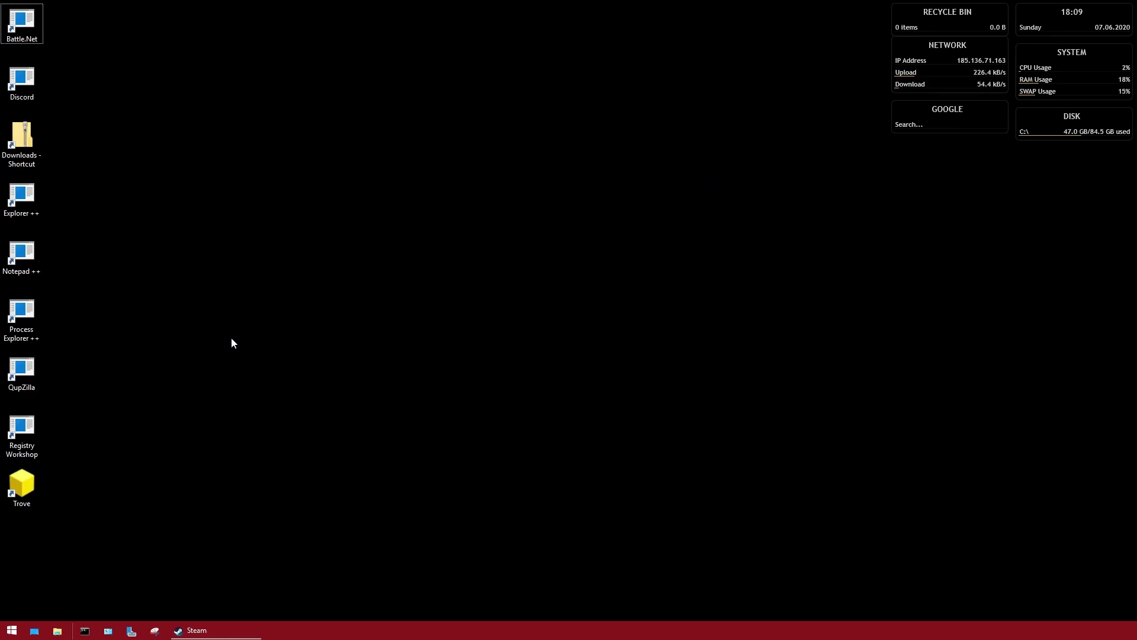
{"action": "double_click", "coordinate": [34, 322]}
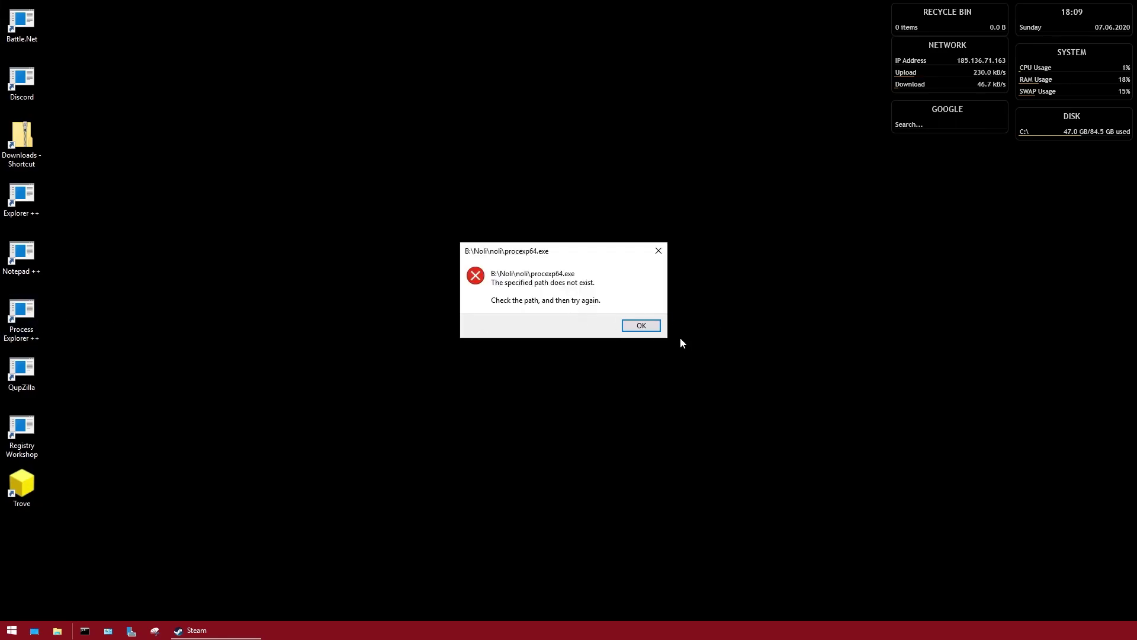
{"action": "left_click", "coordinate": [648, 329]}
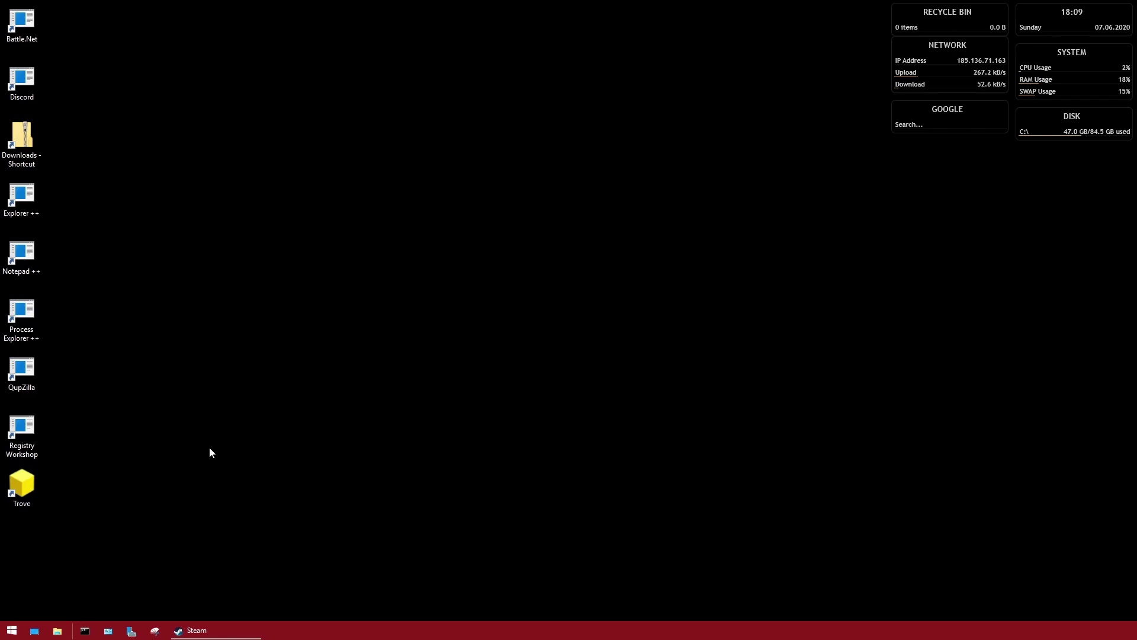
- In a new File Explorer window, search drive B:\ for 'dl'
{"action": "left_click", "coordinate": [57, 631]}
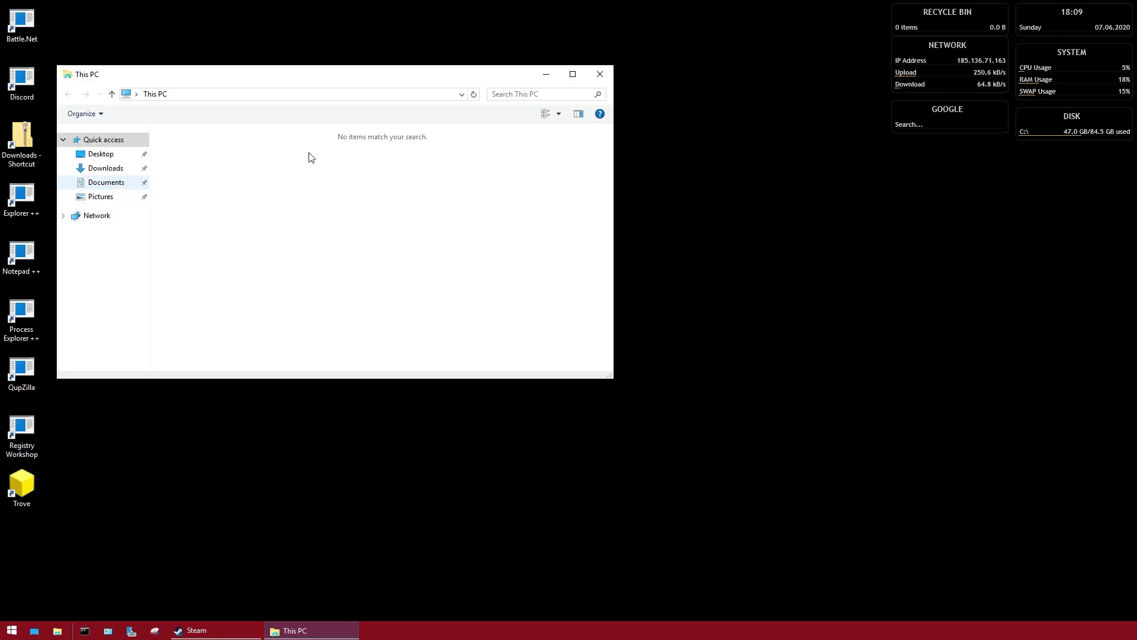
{"action": "left_click", "coordinate": [538, 93]}
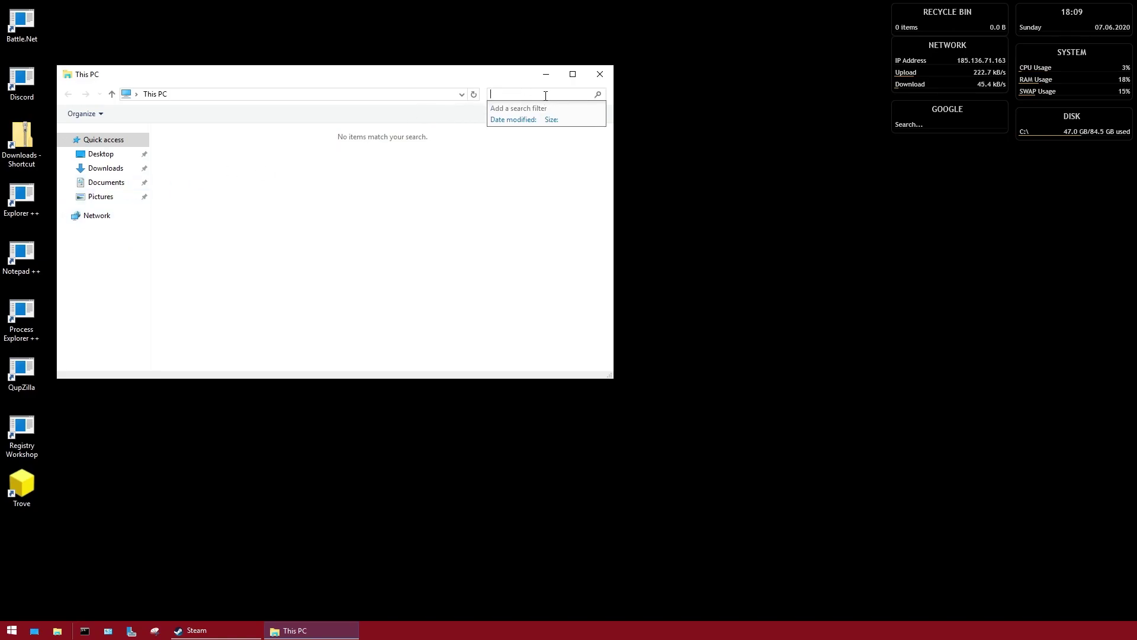
{"action": "type", "text": "dl"}
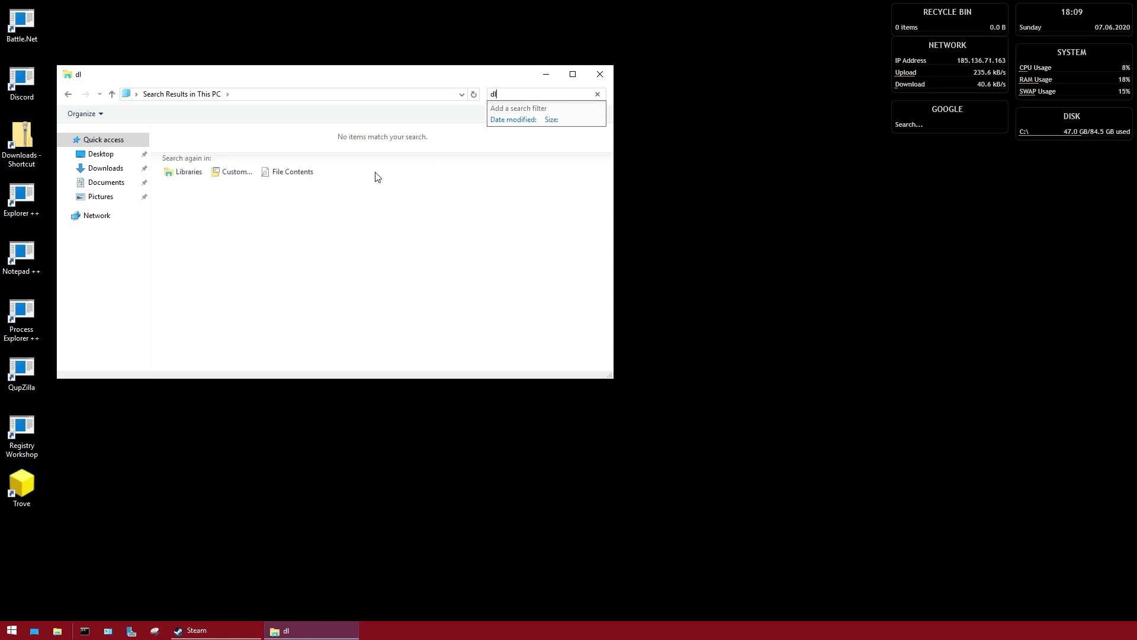
{"action": "left_click", "coordinate": [235, 171]}
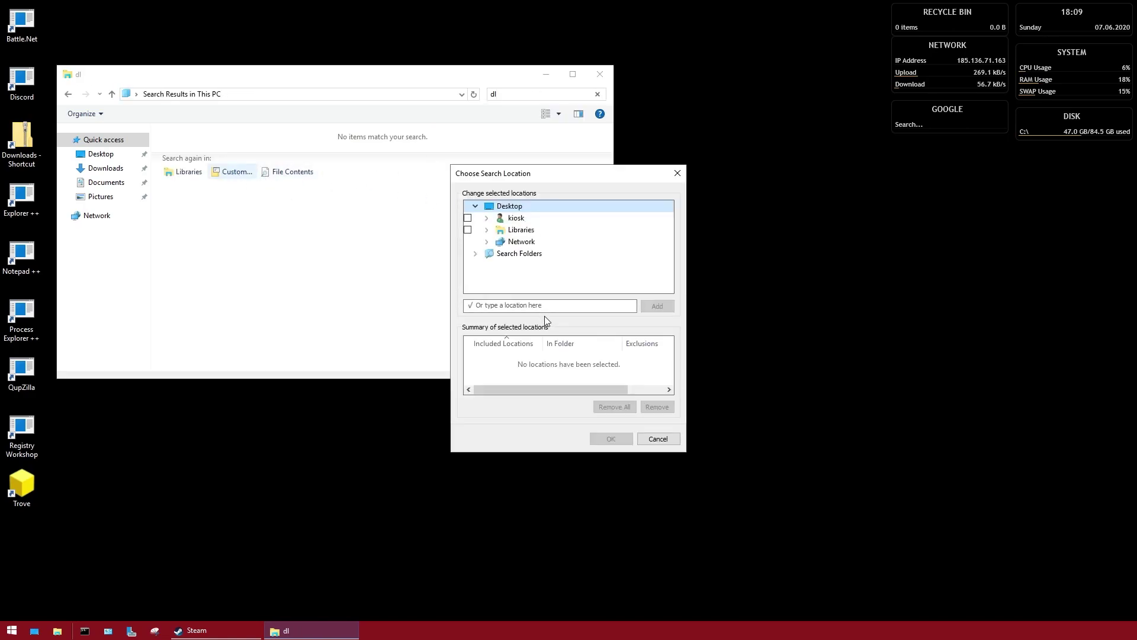
{"action": "left_click", "coordinate": [557, 304]}
{"action": "type", "text": "B:\\"}
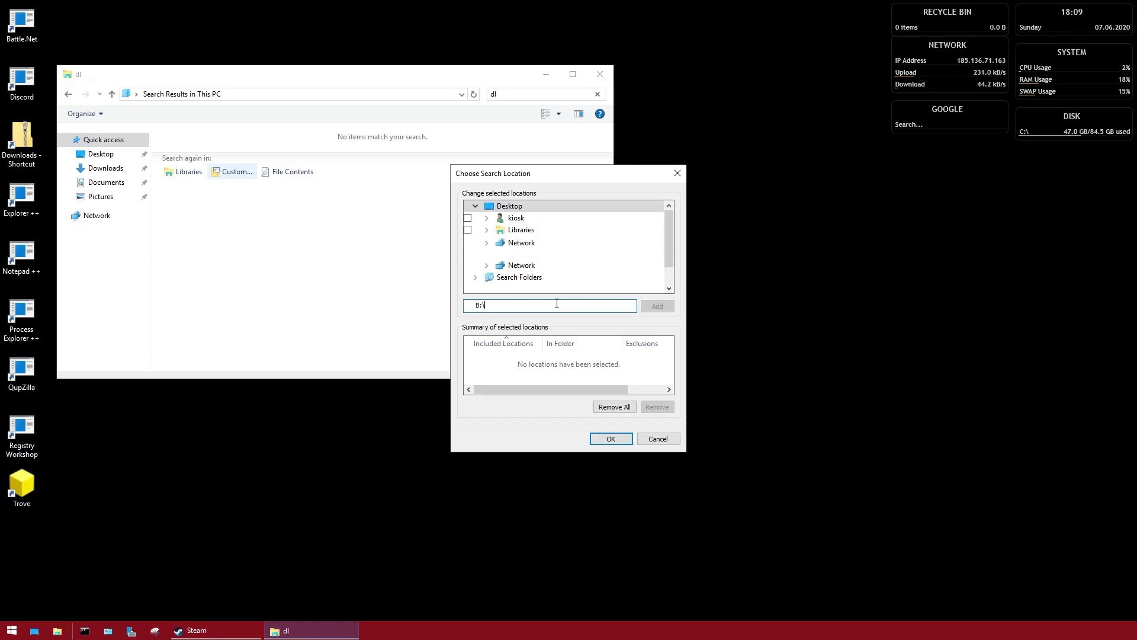
{"action": "key", "text": "Return"}
{"action": "left_click", "coordinate": [611, 439]}
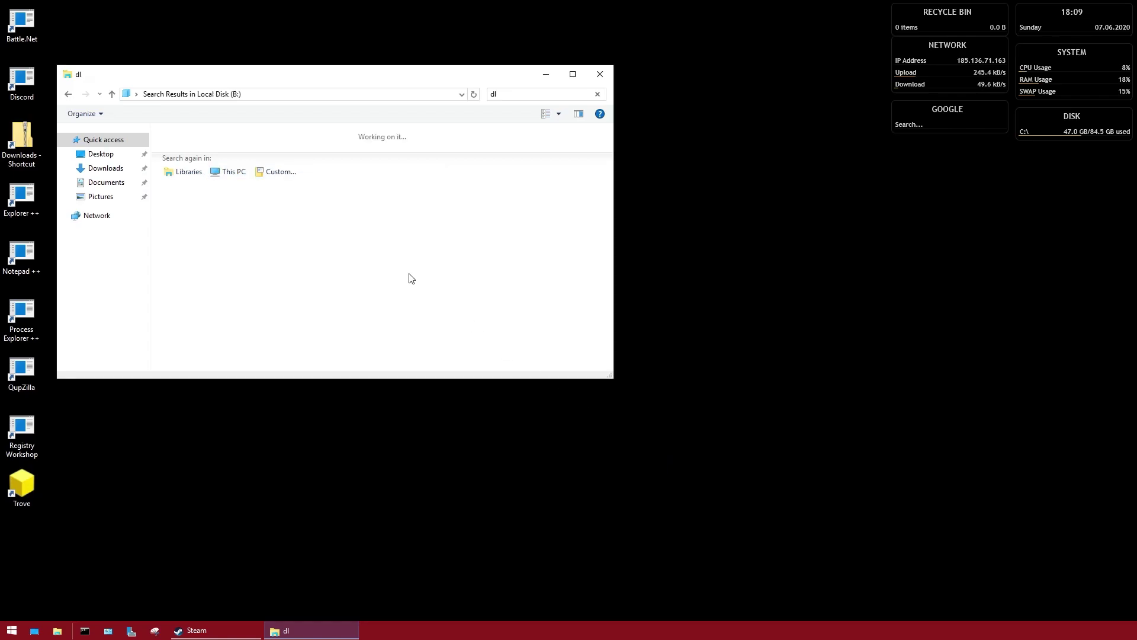
- Open dl > Noli > Noli and start Process Explorer, accepting its licence terms
{"action": "double_click", "coordinate": [277, 153]}
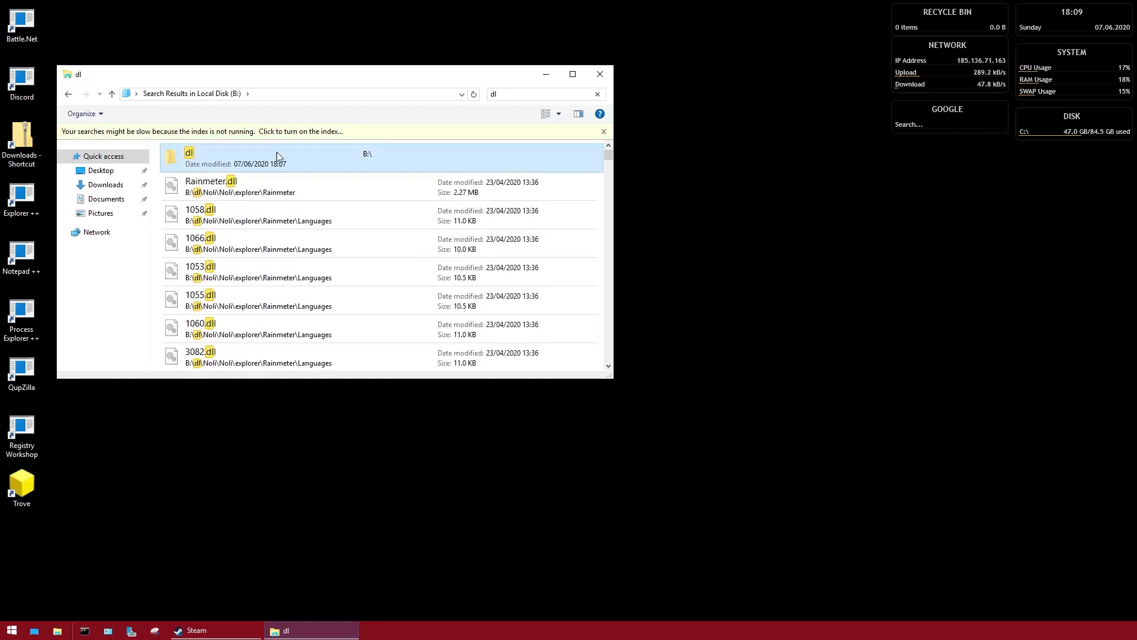
{"action": "double_click", "coordinate": [298, 148]}
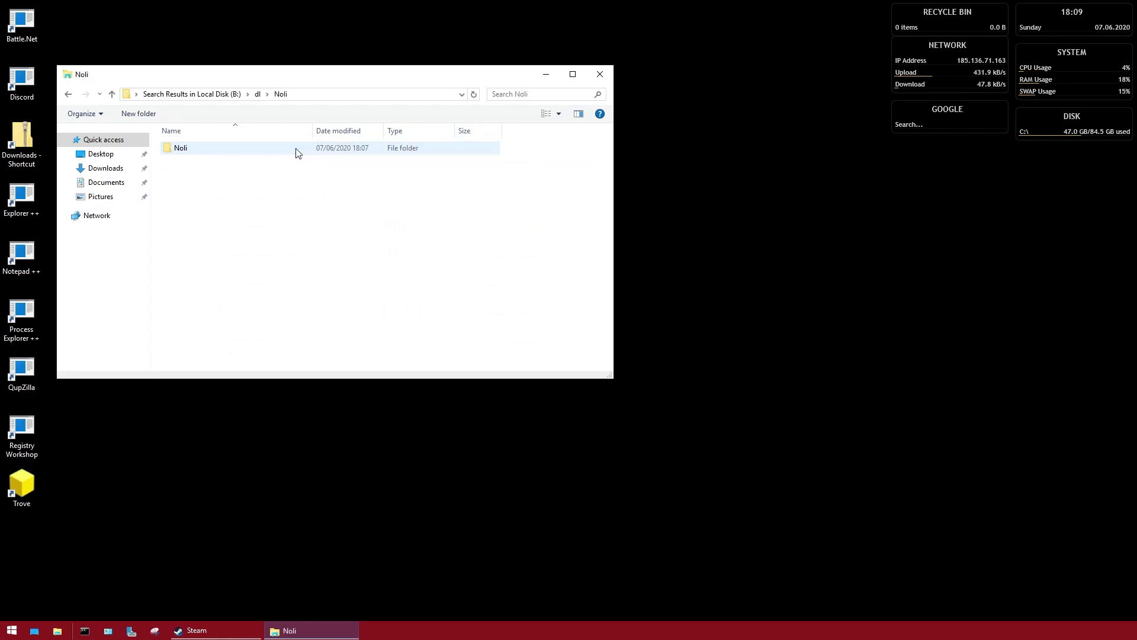
{"action": "double_click", "coordinate": [295, 148]}
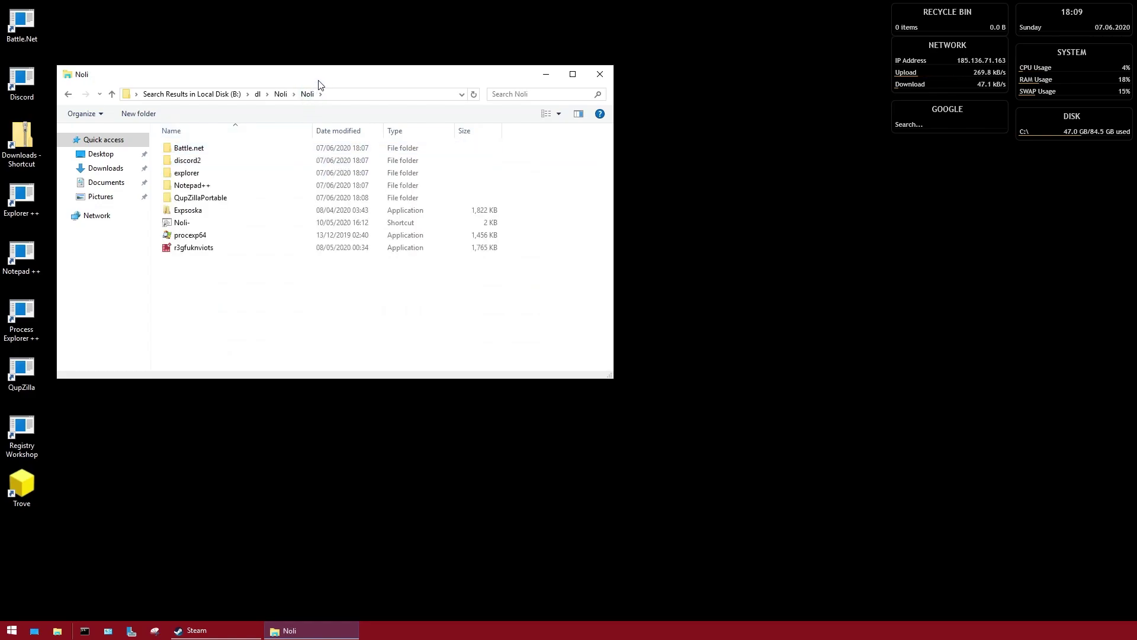
{"action": "left_click_drag", "start_coordinate": [322, 80], "coordinate": [653, 57]}
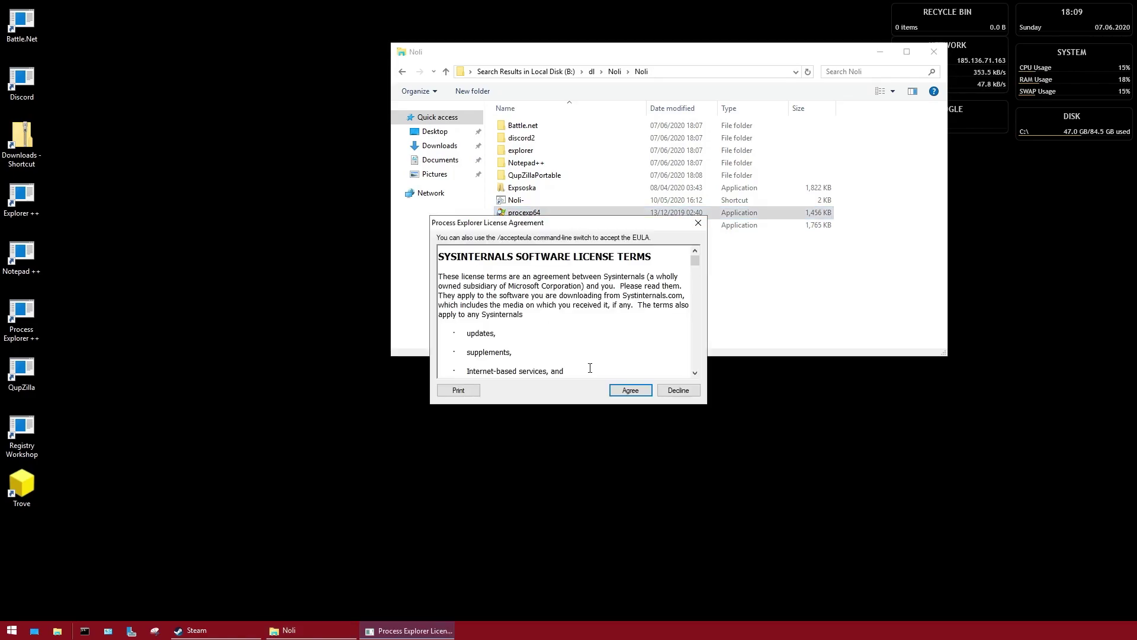
{"action": "left_click", "coordinate": [626, 390]}
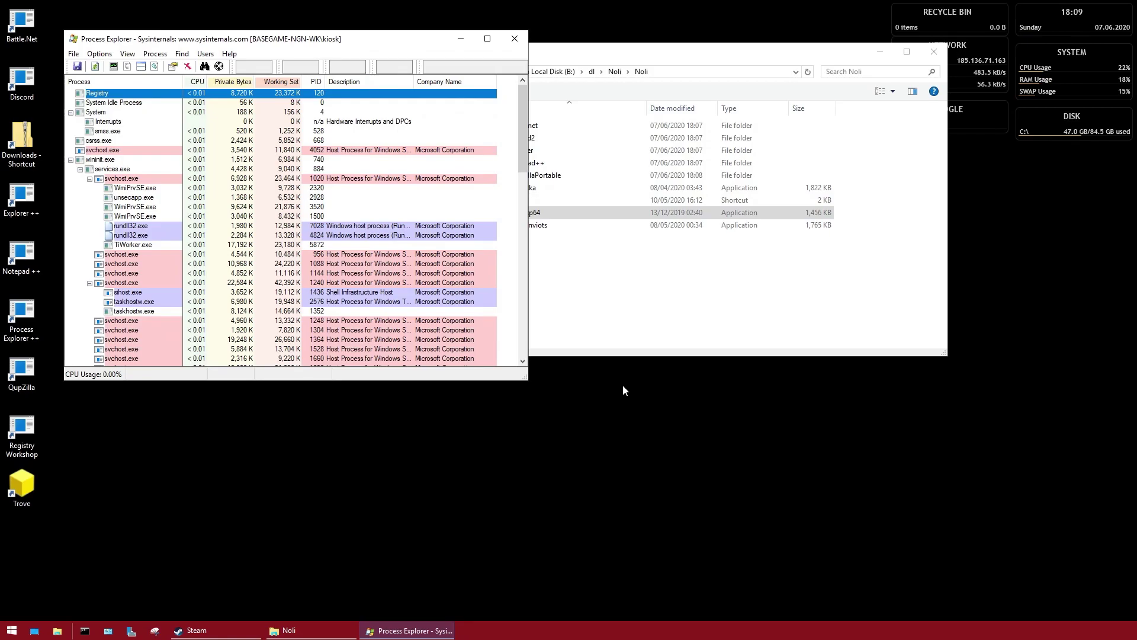
{"action": "scroll", "coordinate": [229, 184], "scroll_direction": "down", "scroll_amount": 7}
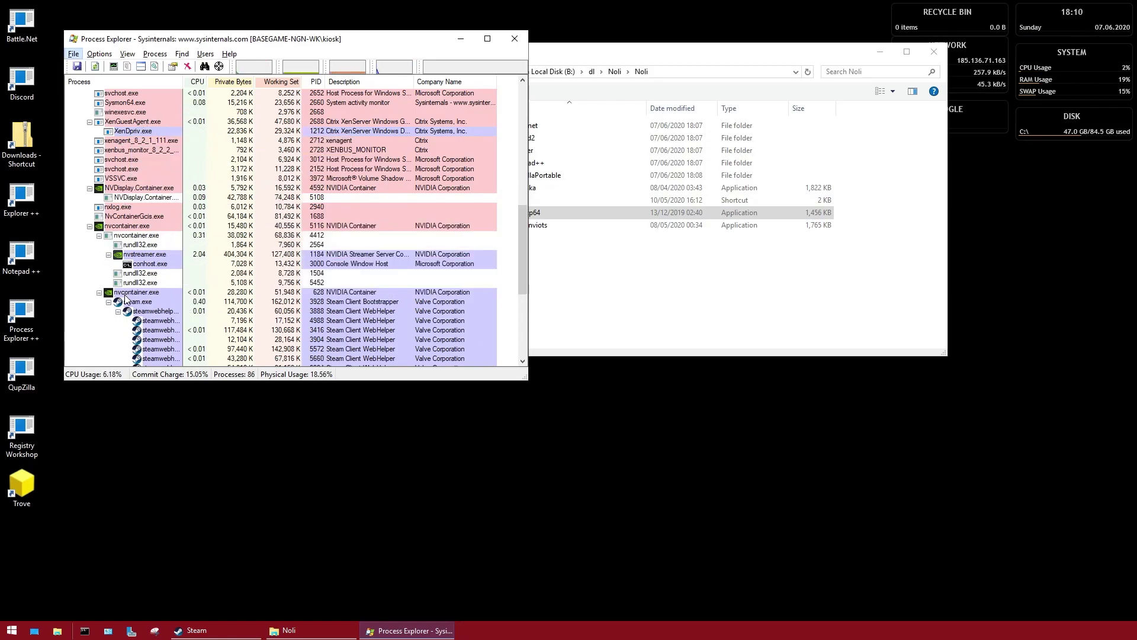
- Kill the nvcontainer.exe (PID 628) and steam.exe processes in Process Explorer
{"action": "left_click", "coordinate": [124, 294]}
{"action": "right_click", "coordinate": [140, 293]}
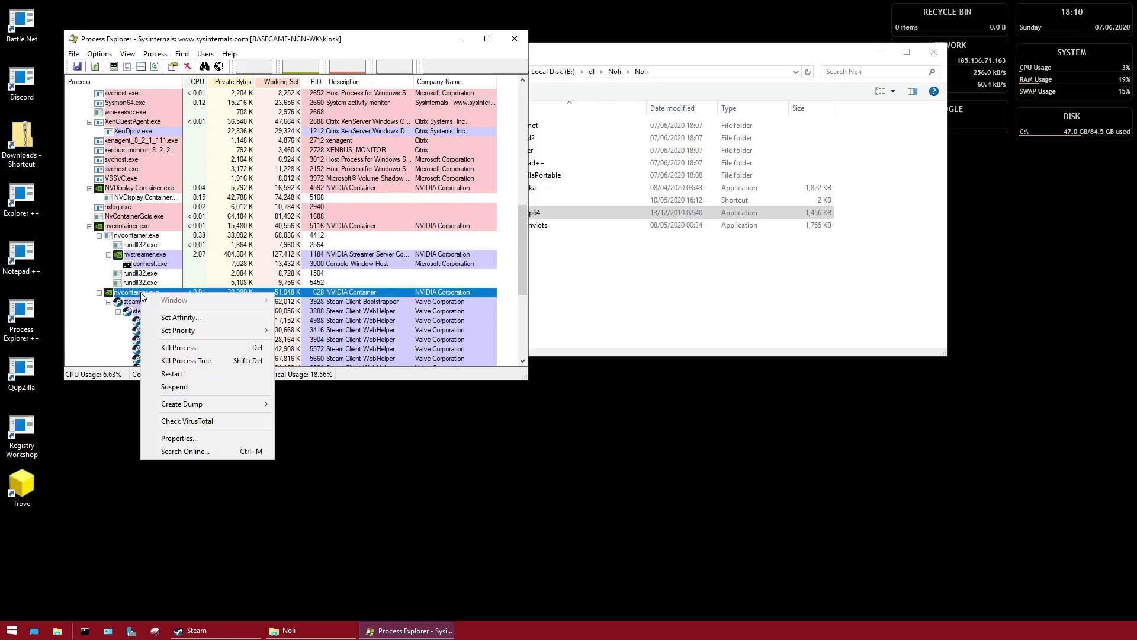
{"action": "left_click", "coordinate": [197, 348]}
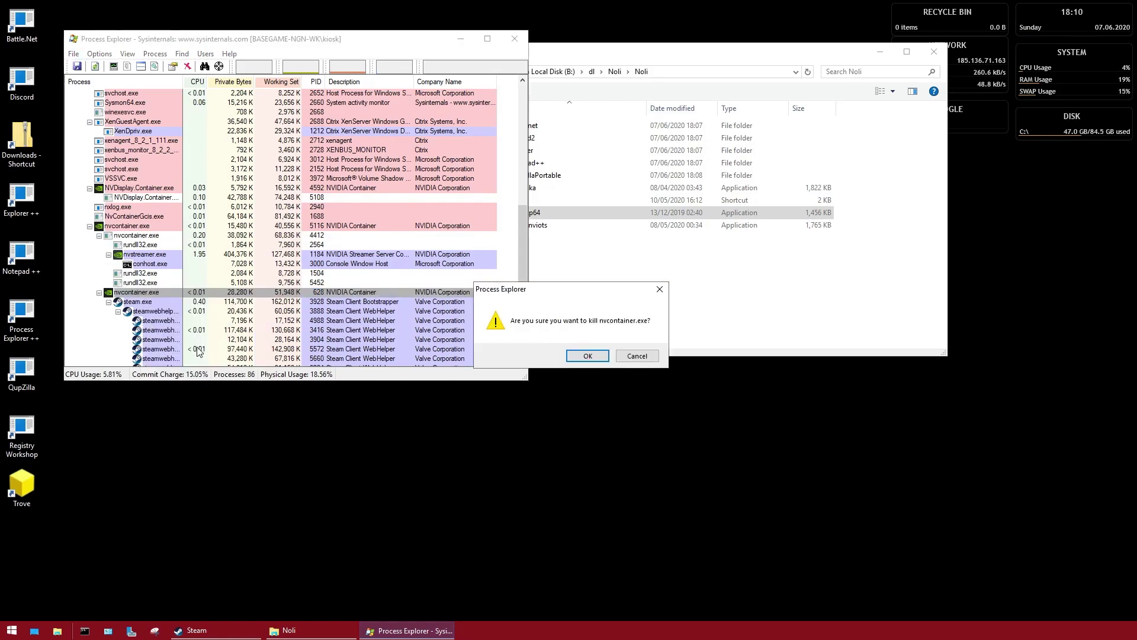
{"action": "left_click", "coordinate": [578, 357]}
{"action": "scroll", "coordinate": [175, 307], "scroll_direction": "down", "scroll_amount": 6}
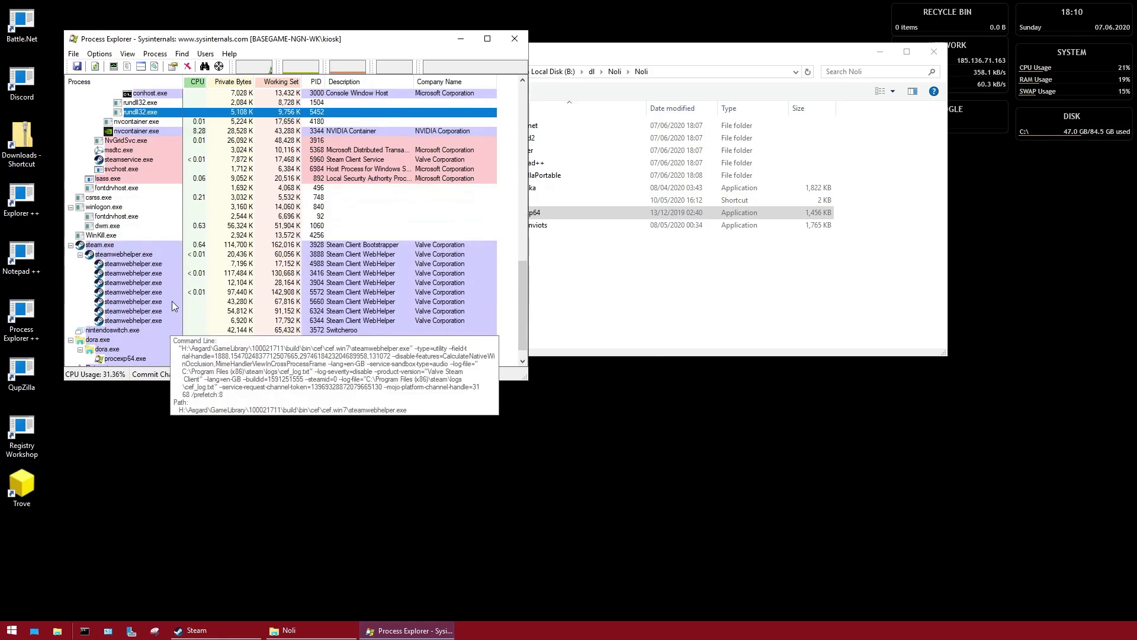
{"action": "right_click", "coordinate": [117, 249]}
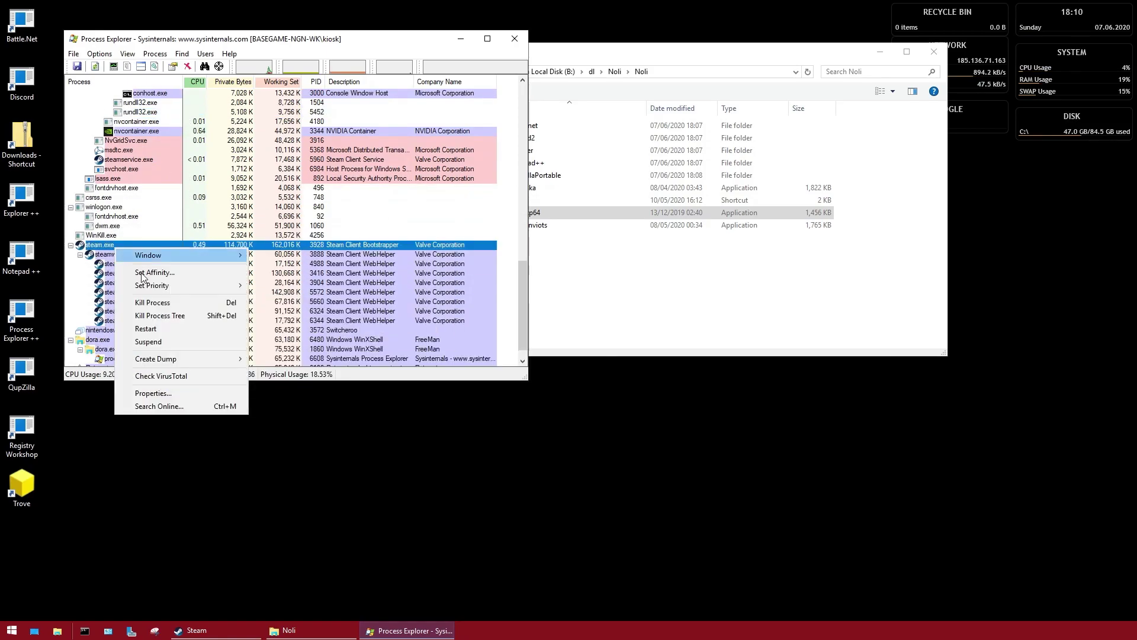
{"action": "left_click", "coordinate": [159, 303]}
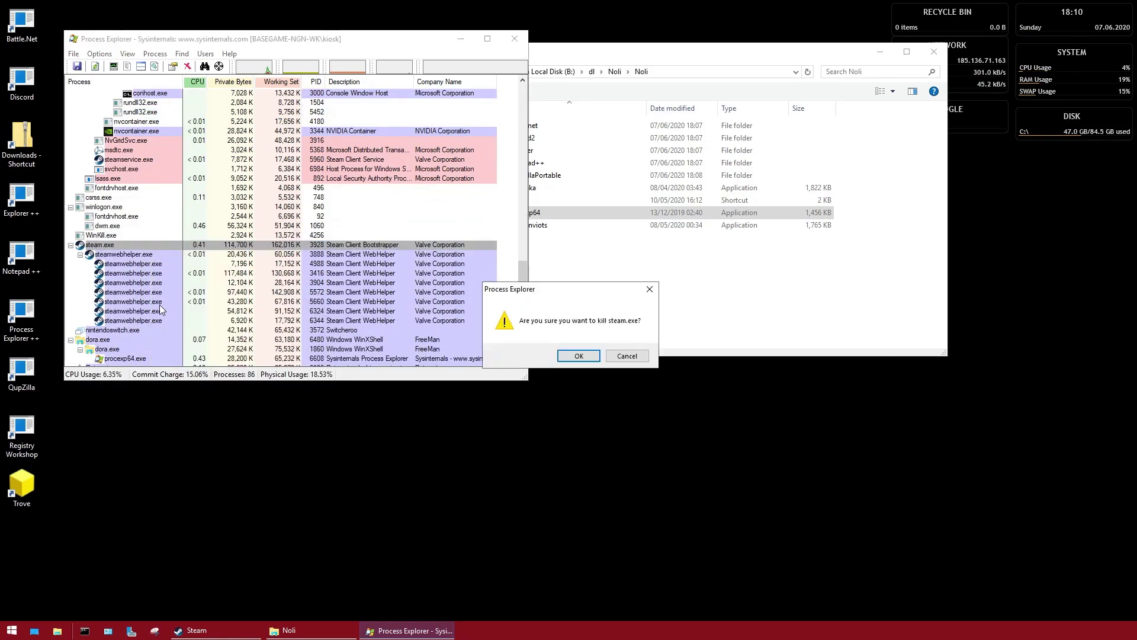
{"action": "left_click", "coordinate": [578, 356]}
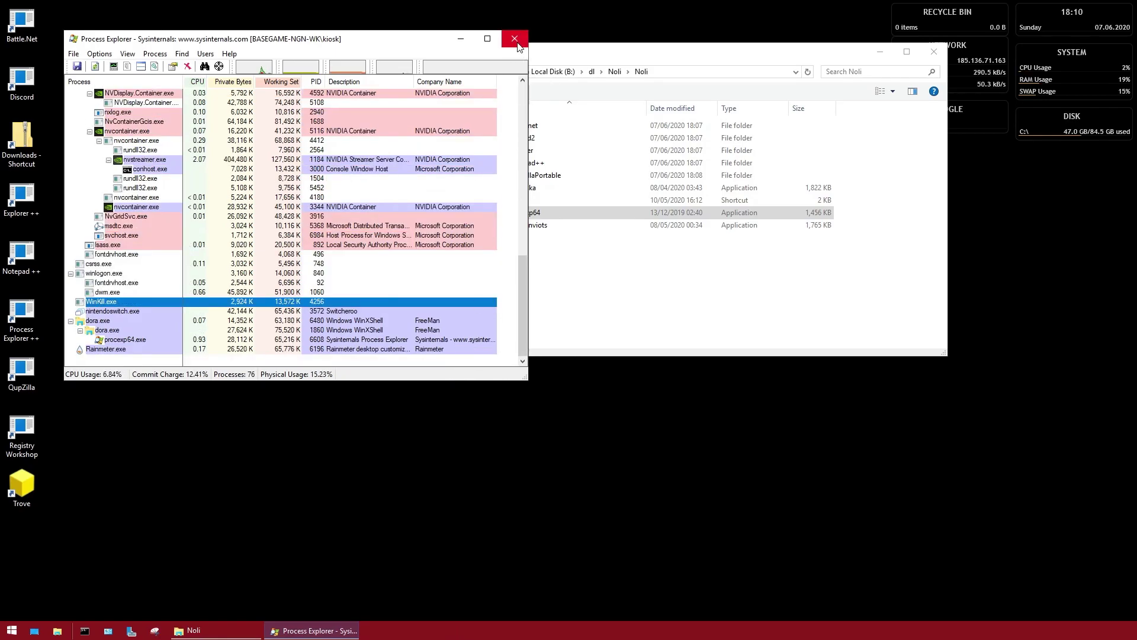
- Browse into QupZillaPortable > App > QupZilla, then return to the QupZillaPortable folder
{"action": "left_click", "coordinate": [673, 247]}
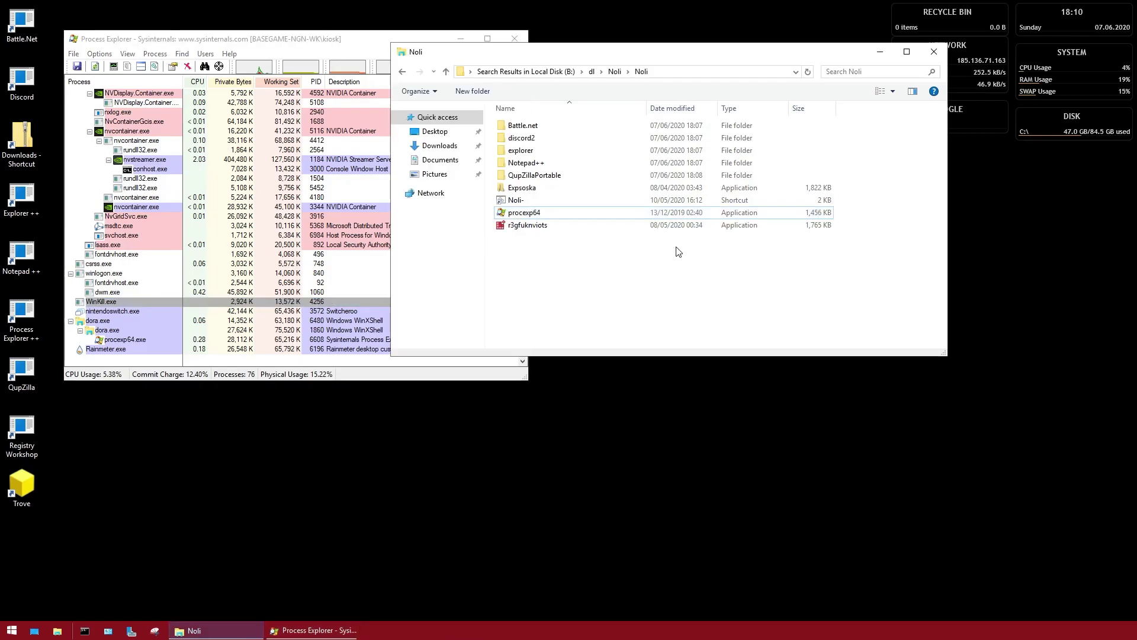
{"action": "double_click", "coordinate": [554, 176]}
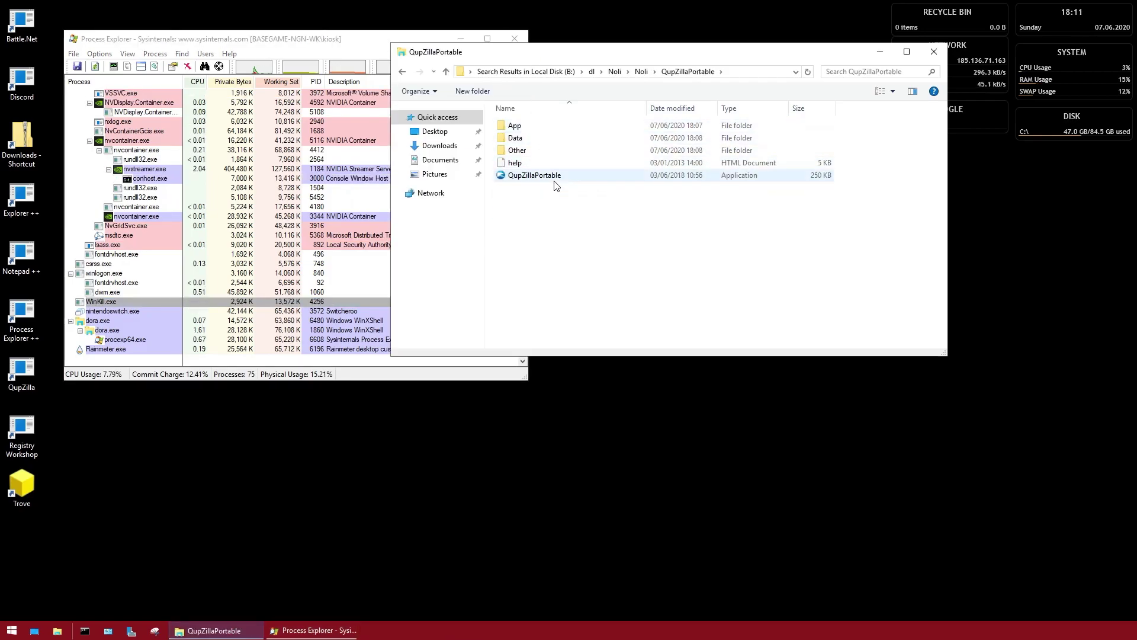
{"action": "double_click", "coordinate": [580, 126]}
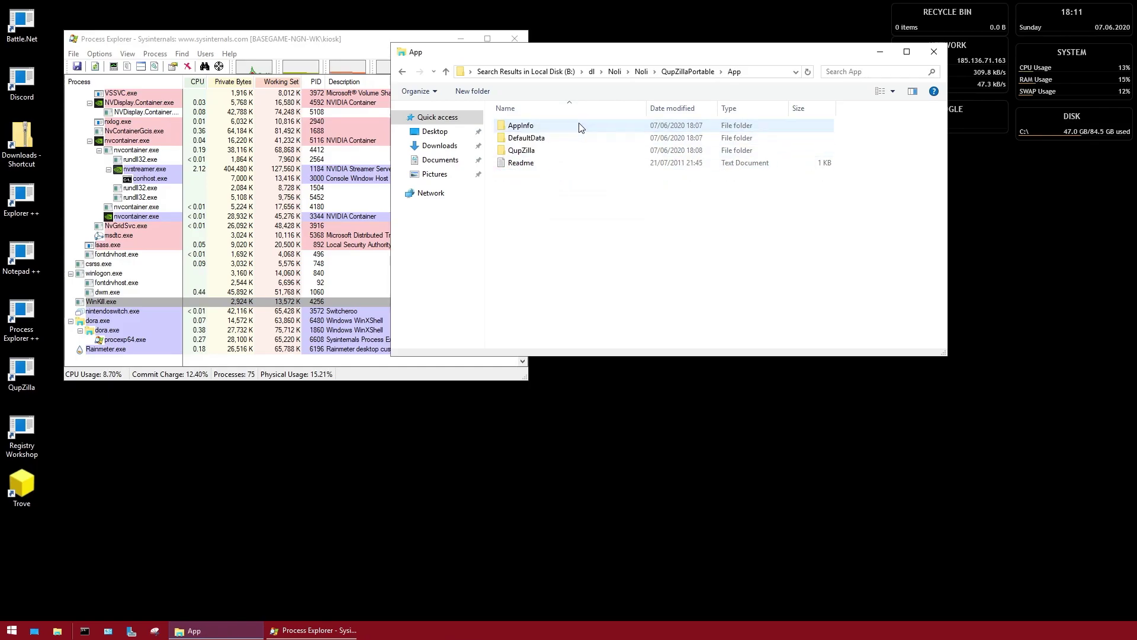
{"action": "double_click", "coordinate": [550, 152]}
{"action": "scroll", "coordinate": [617, 195], "scroll_direction": "down", "scroll_amount": 5}
{"action": "scroll", "coordinate": [617, 194], "scroll_direction": "up", "scroll_amount": 5}
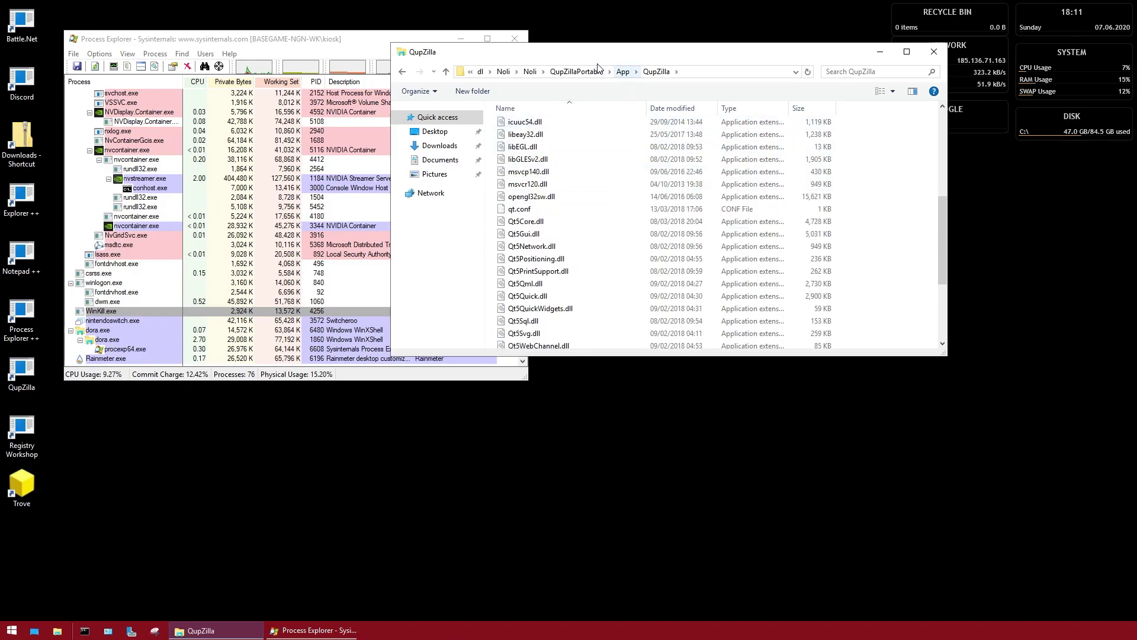
{"action": "left_click", "coordinate": [576, 71]}
- Launch QupZillaPortable.exe and move the new QupZilla window down and right
{"action": "double_click", "coordinate": [533, 177]}
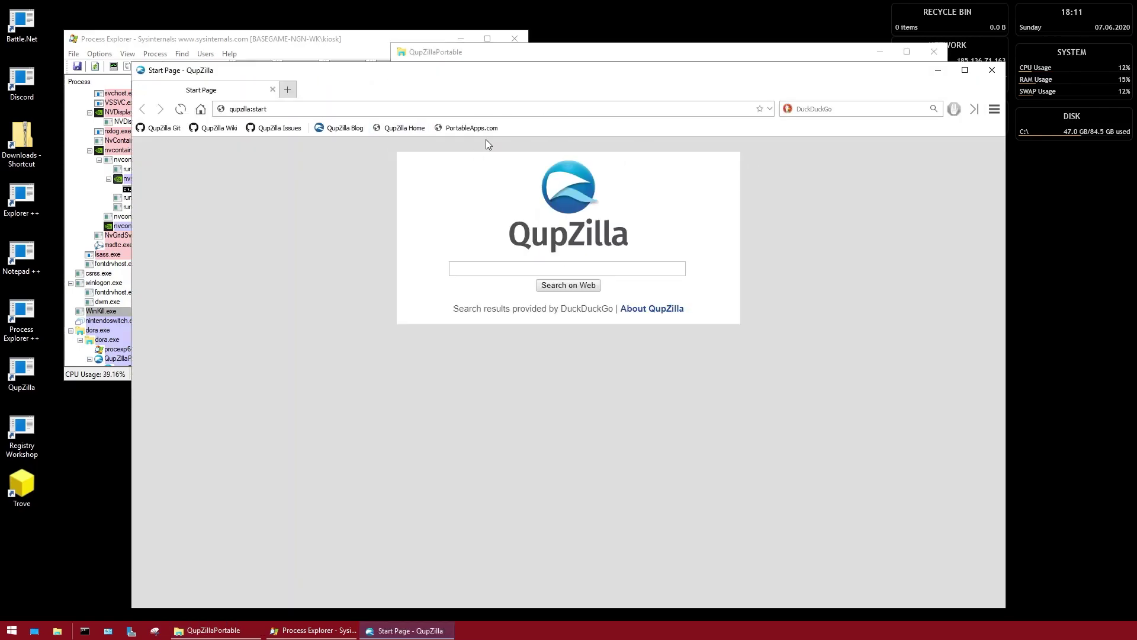
{"action": "left_click", "coordinate": [27, 149]}
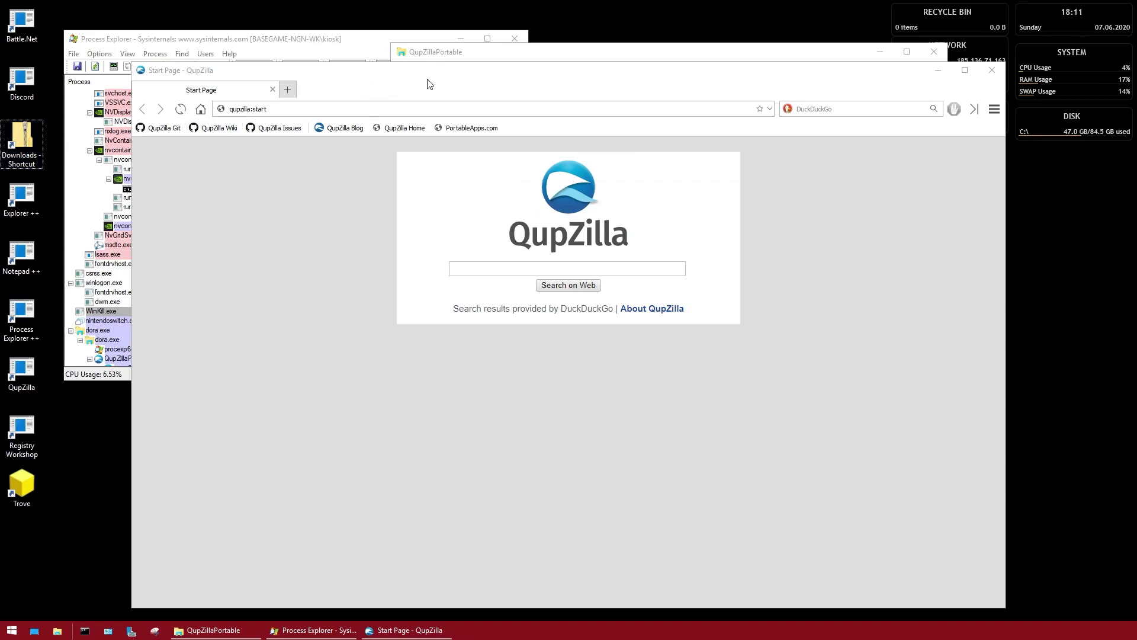
{"action": "left_click_drag", "start_coordinate": [428, 79], "coordinate": [515, 217]}
- Open the folder targeted by the Desktop's 'Downloads - Shortcut'
{"action": "left_click", "coordinate": [435, 131]}
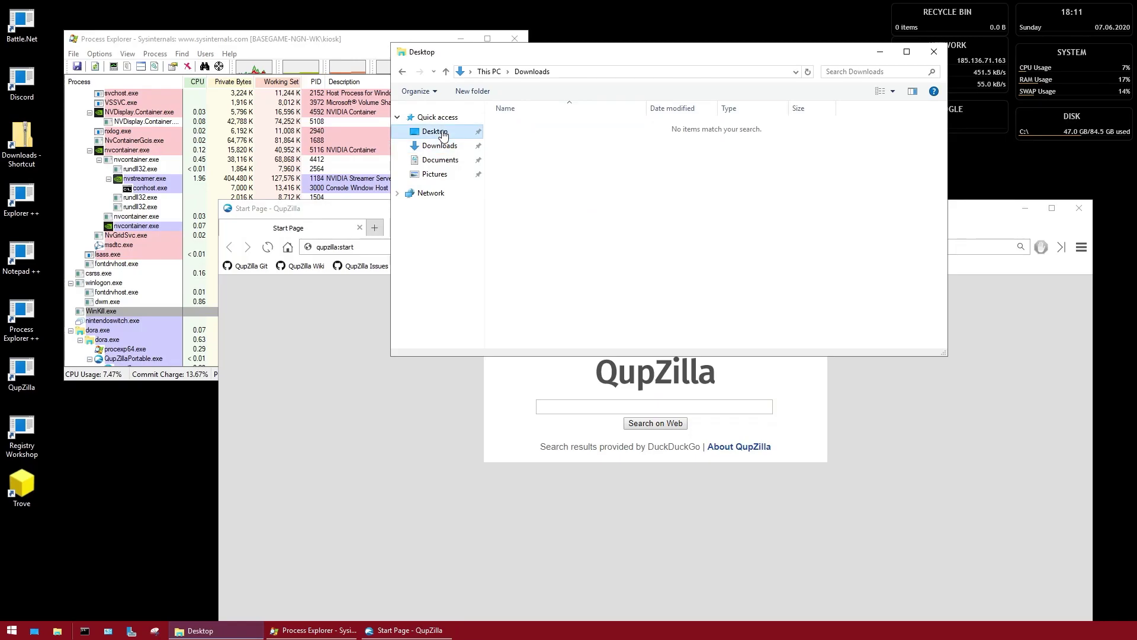
{"action": "left_click", "coordinate": [511, 153]}
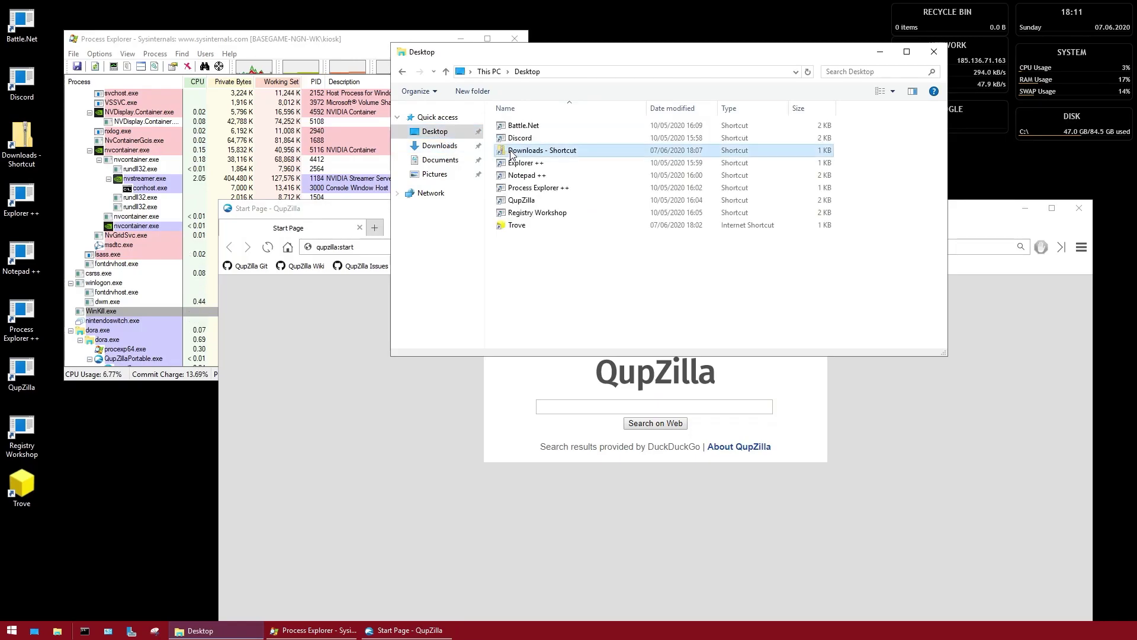
{"action": "right_click", "coordinate": [510, 154]}
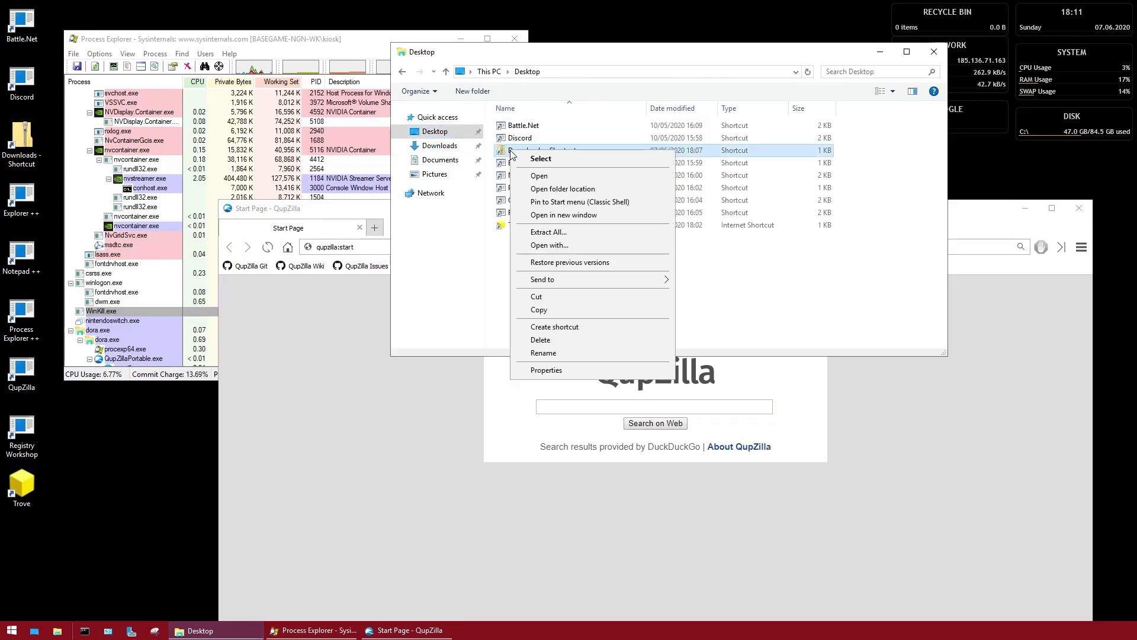
{"action": "left_click", "coordinate": [557, 189]}
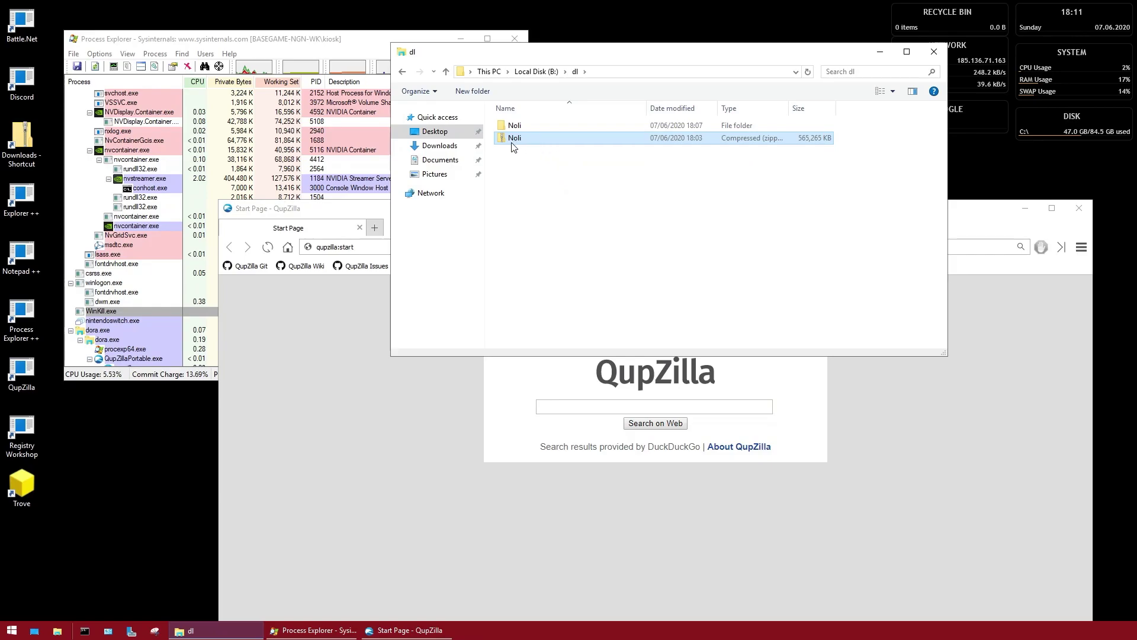
- In Noli\Noli, inspect the discord2 and Battle.net folders, then launch Expsoska
{"action": "double_click", "coordinate": [526, 128]}
{"action": "double_click", "coordinate": [526, 128]}
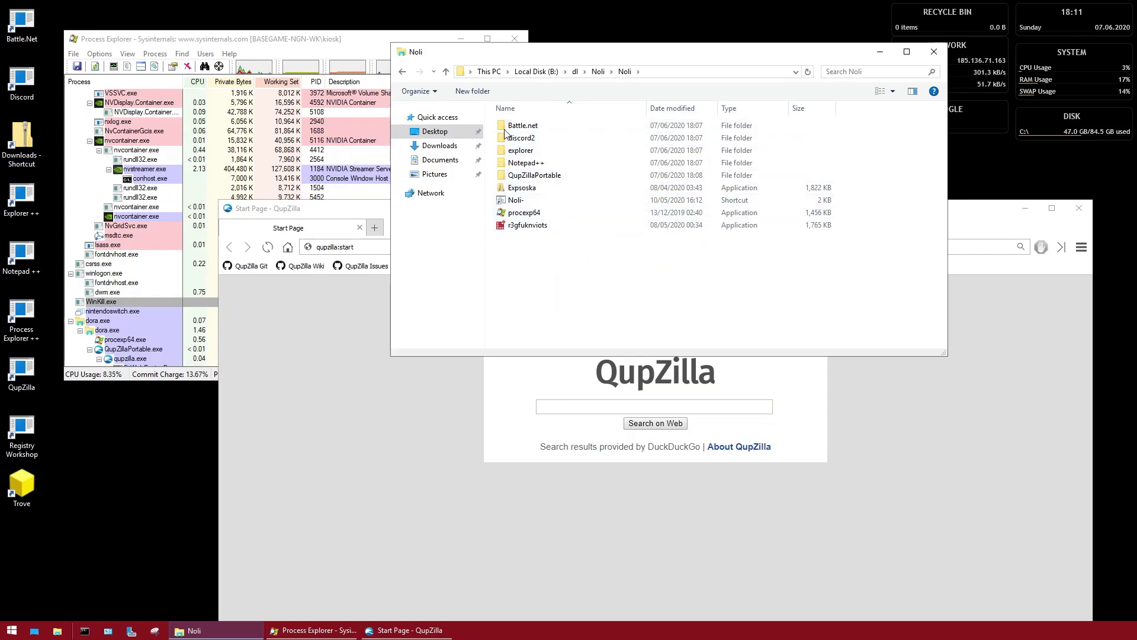
{"action": "double_click", "coordinate": [524, 138]}
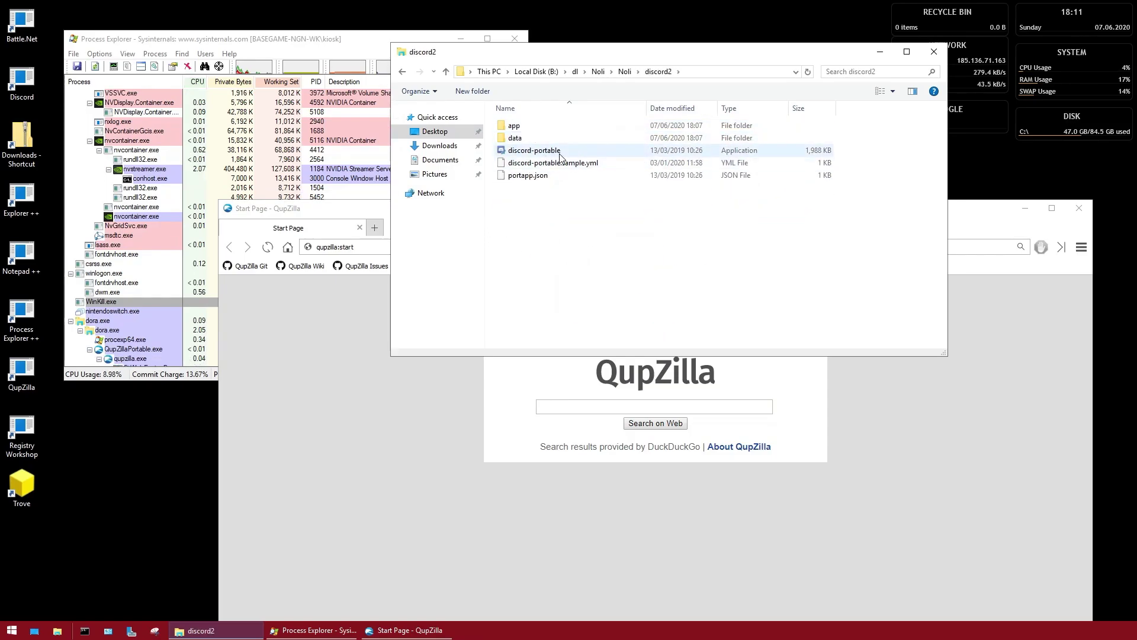
{"action": "left_click", "coordinate": [625, 71]}
{"action": "double_click", "coordinate": [552, 127]}
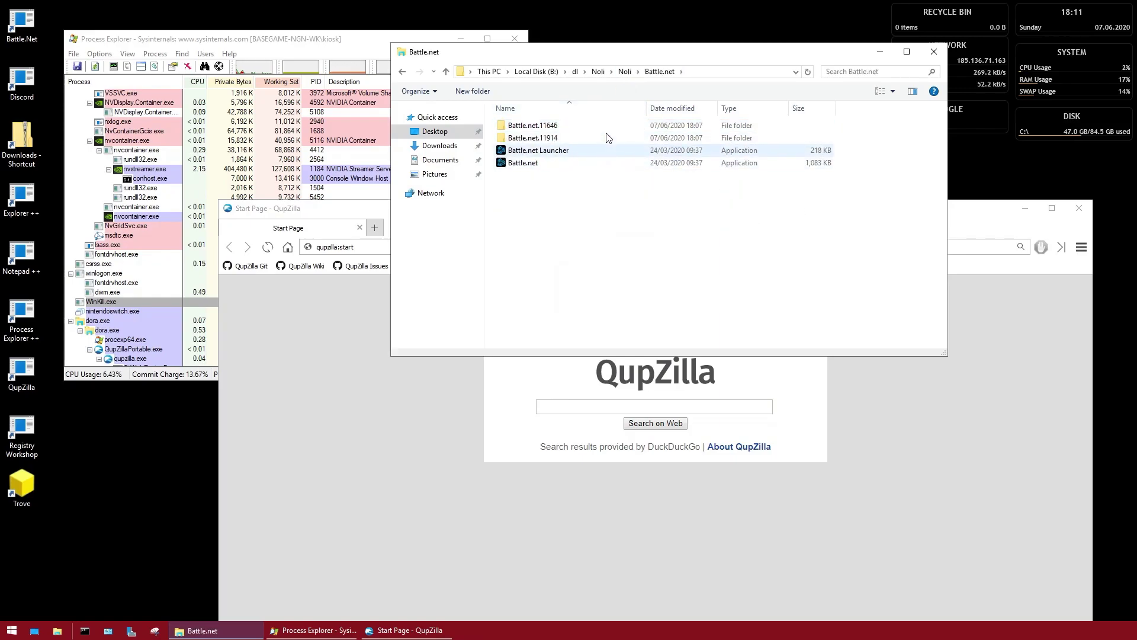
{"action": "left_click", "coordinate": [625, 72]}
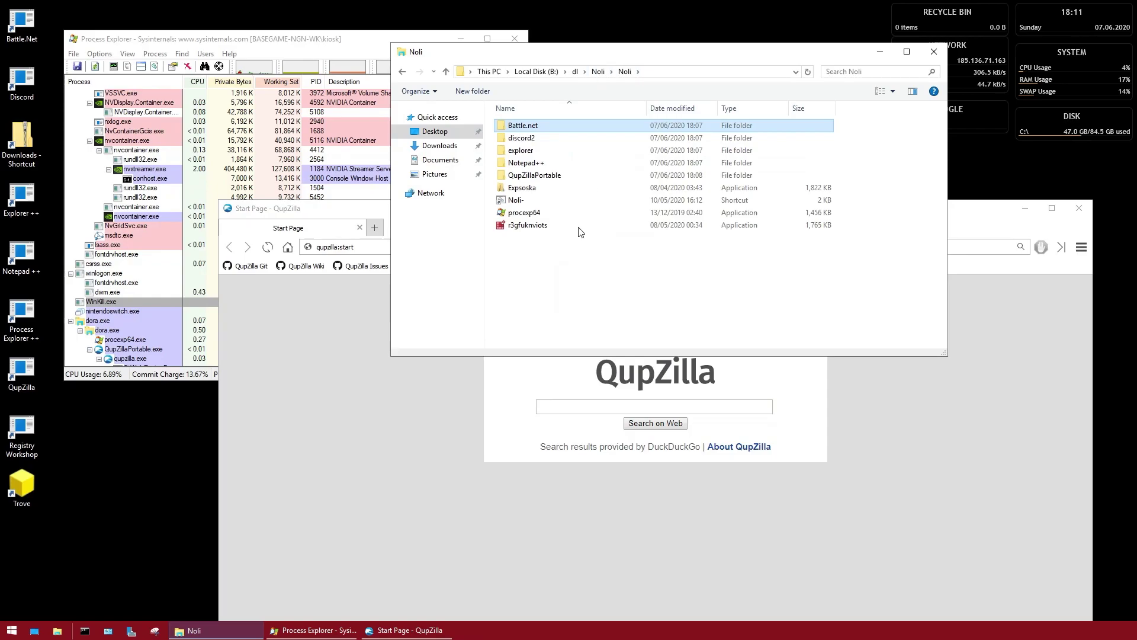
{"action": "double_click", "coordinate": [521, 188]}
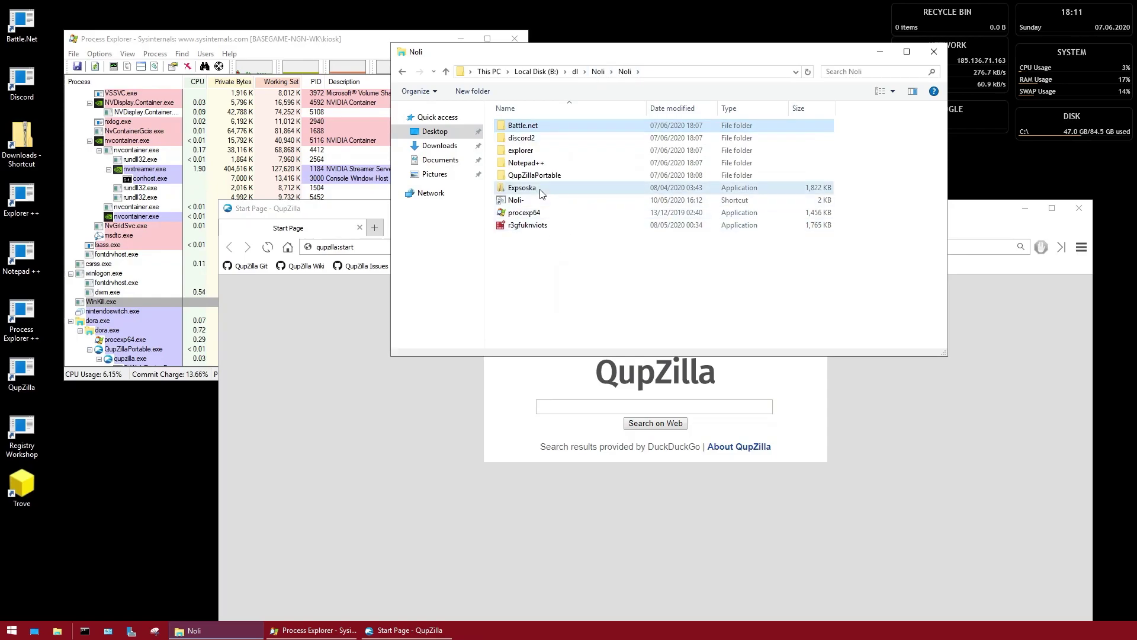
{"action": "left_click", "coordinate": [638, 324]}
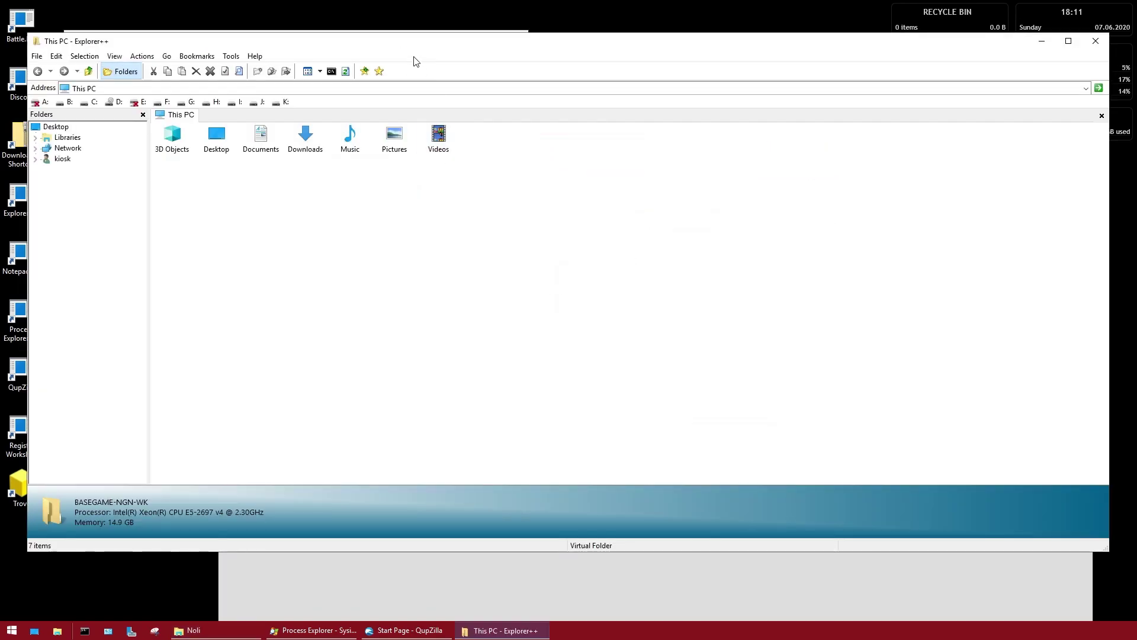
- Open the Desktop folder in Explorer++ and select five of its shortcuts
{"action": "left_click_drag", "start_coordinate": [401, 47], "coordinate": [397, 120]}
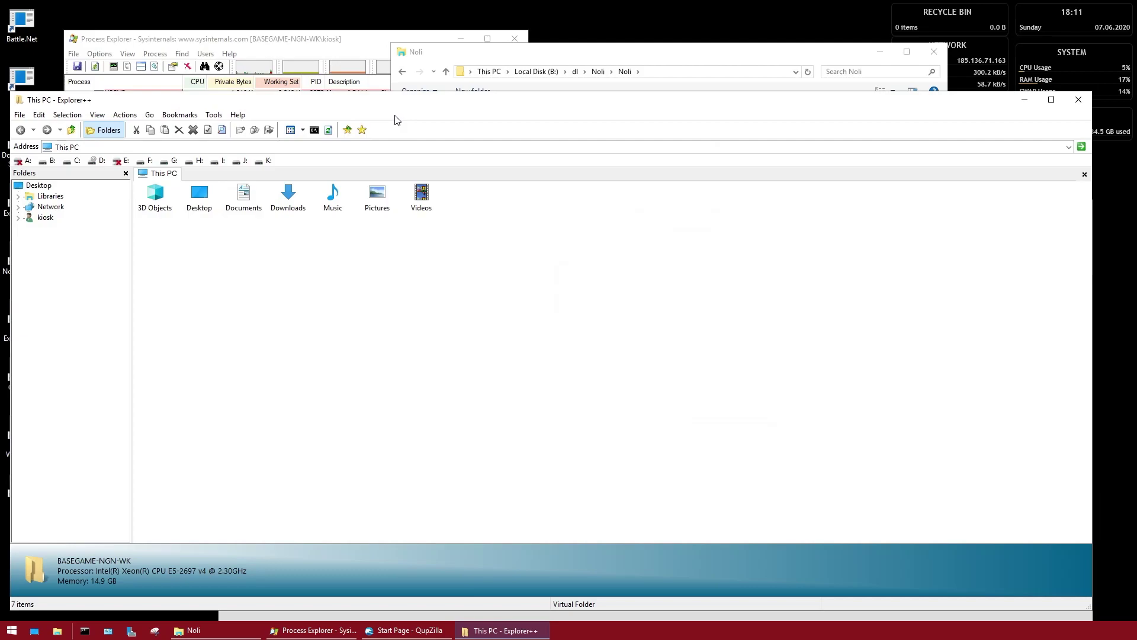
{"action": "double_click", "coordinate": [203, 205]}
{"action": "mouse_move", "coordinate": [401, 280]}
{"action": "left_mouse_down"}
{"action": "mouse_move", "coordinate": [348, 264]}
{"action": "mouse_move", "coordinate": [515, 179]}
{"action": "mouse_move", "coordinate": [183, 184]}
{"action": "left_mouse_up"}
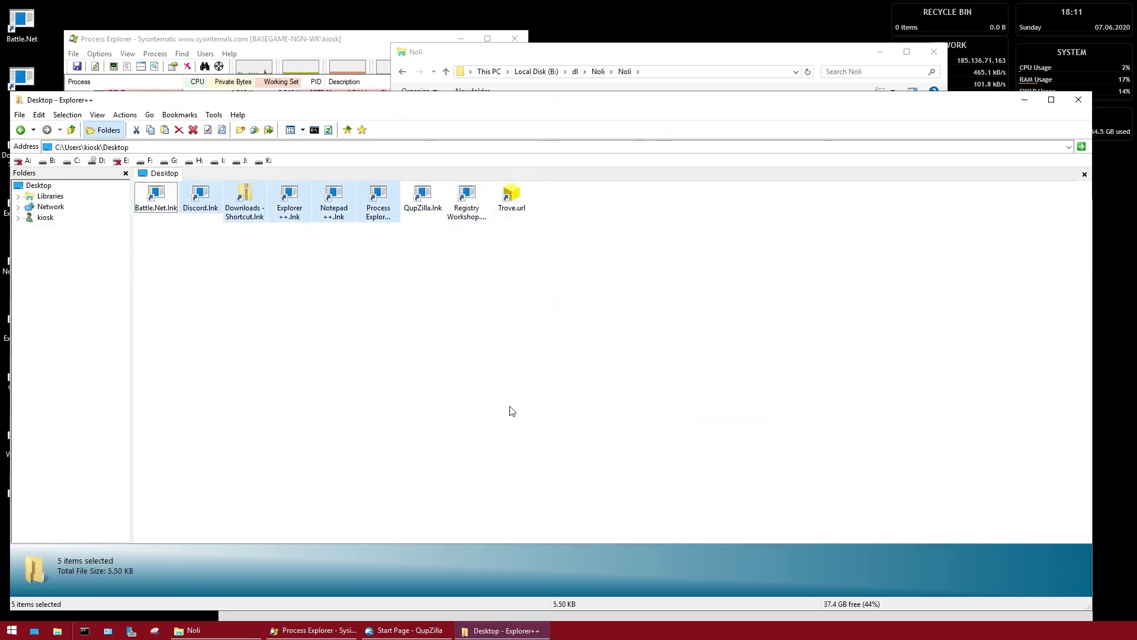
- Minimize Explorer++ and the Noli window, dismissing the Server execution failed error, and raise QupZilla
{"action": "left_click", "coordinate": [1025, 100]}
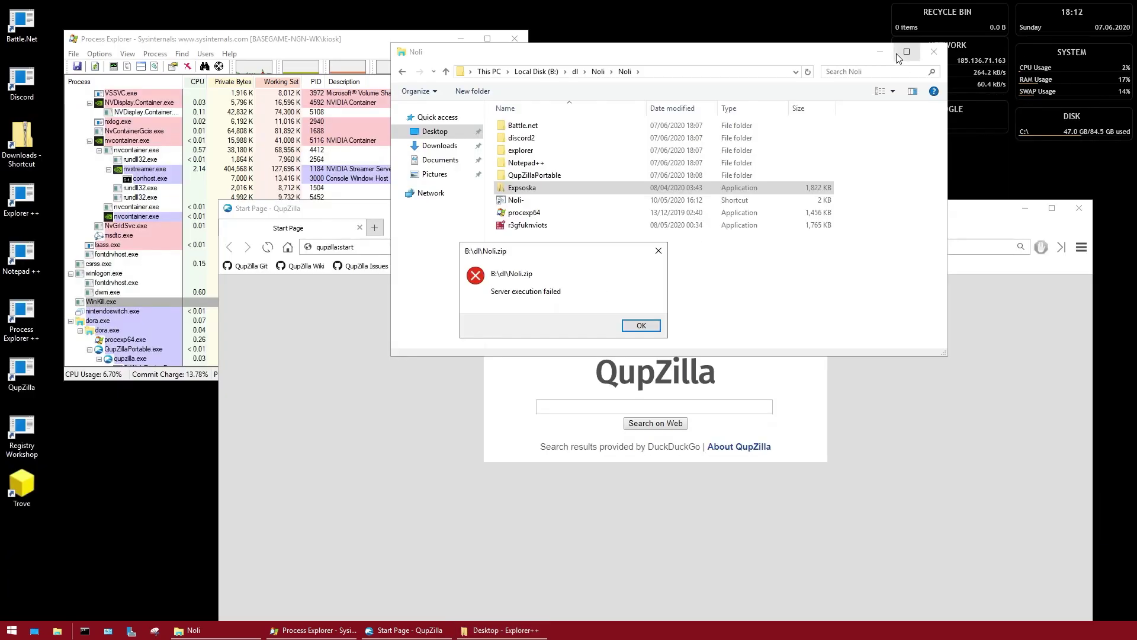
{"action": "left_click", "coordinate": [642, 327]}
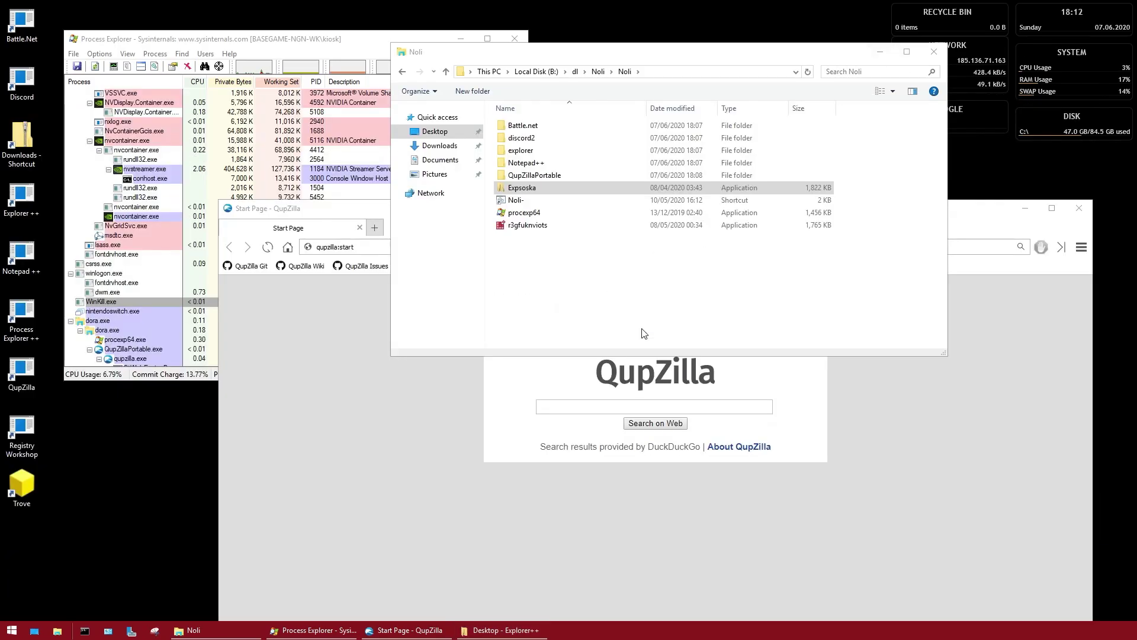
{"action": "left_click", "coordinate": [881, 52]}
{"action": "mouse_move", "coordinate": [597, 220]}
{"action": "left_mouse_down"}
{"action": "mouse_move", "coordinate": [628, 175]}
{"action": "mouse_move", "coordinate": [627, 3]}
{"action": "left_mouse_up"}
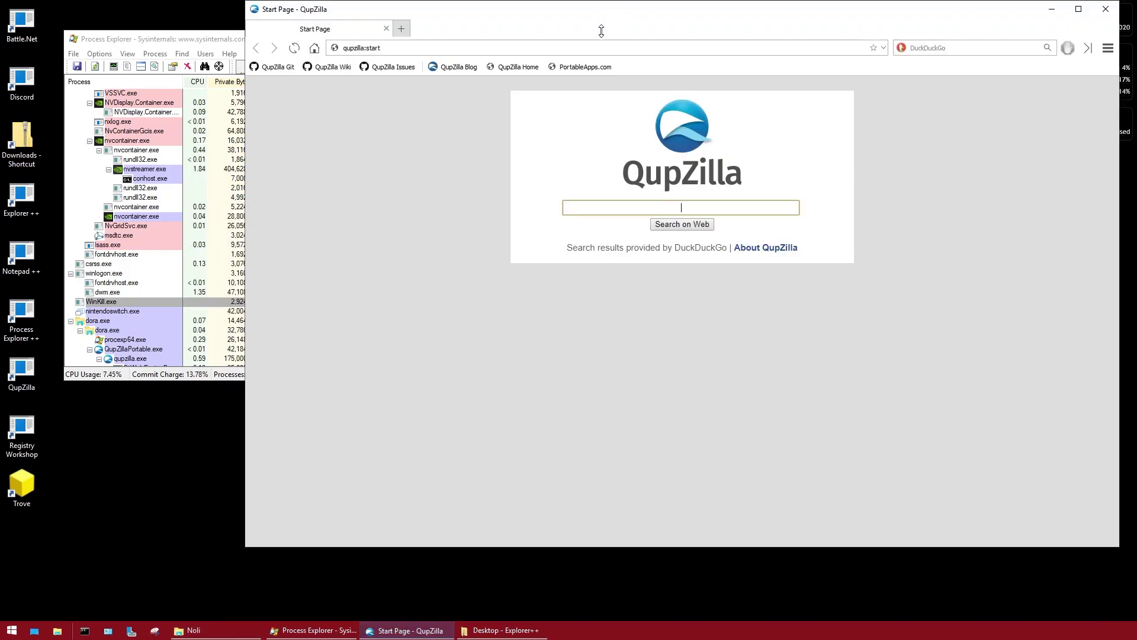
- Open QupZilla's Downloads preferences and browse for a download folder via Desktop and Downloads
{"action": "left_click", "coordinate": [1107, 49]}
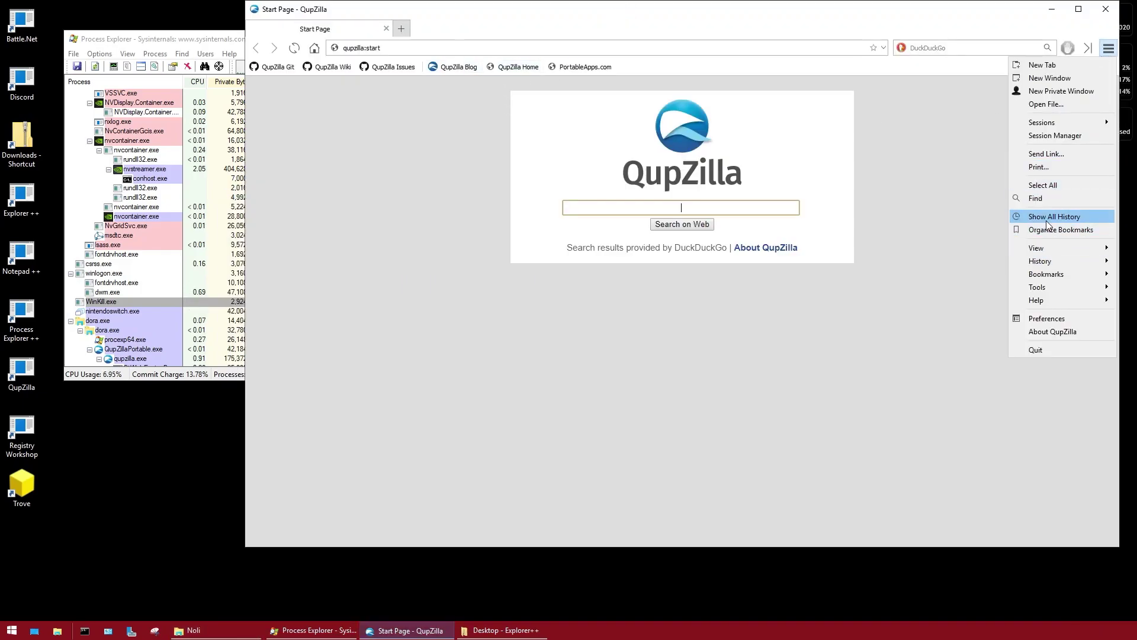
{"action": "left_click", "coordinate": [1046, 319]}
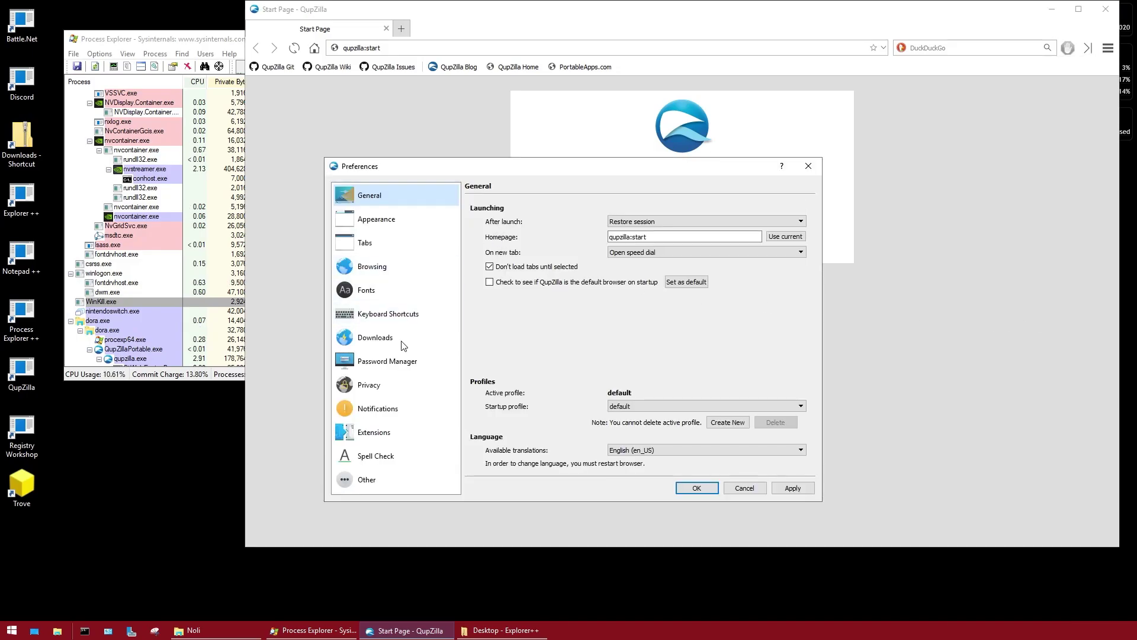
{"action": "left_click", "coordinate": [402, 346]}
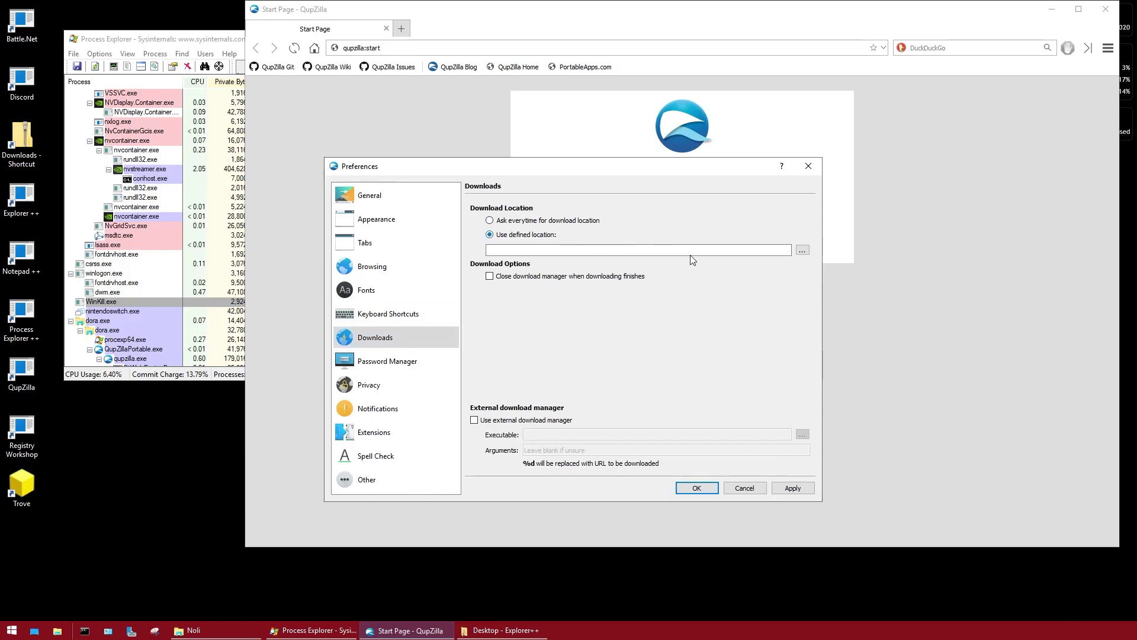
{"action": "left_click", "coordinate": [803, 250]}
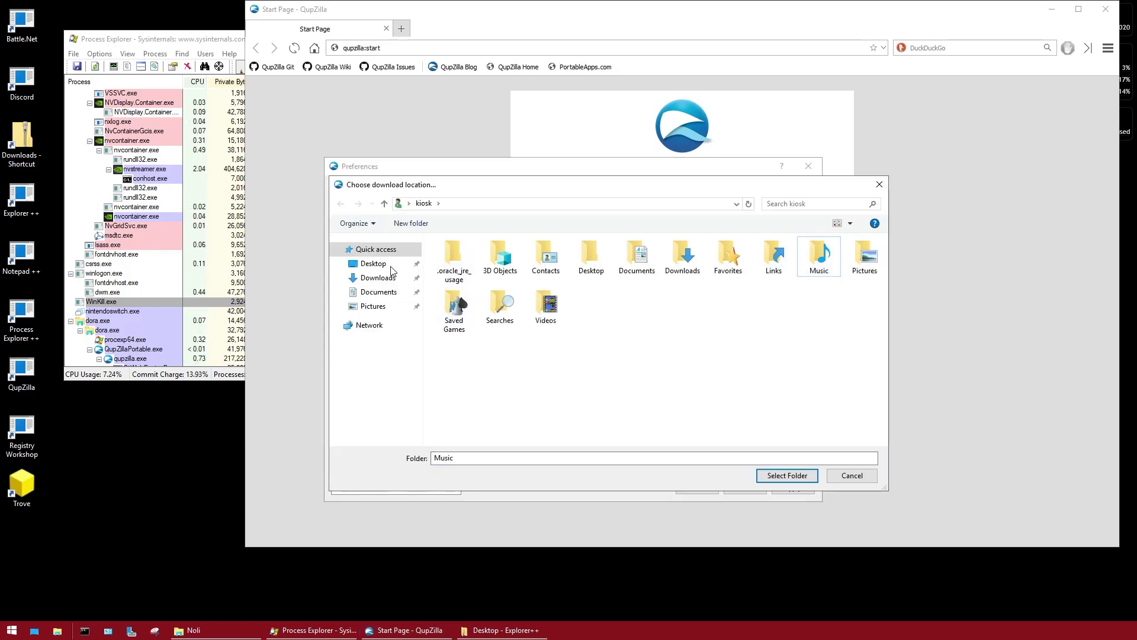
{"action": "left_click", "coordinate": [386, 267]}
{"action": "left_click", "coordinate": [382, 278]}
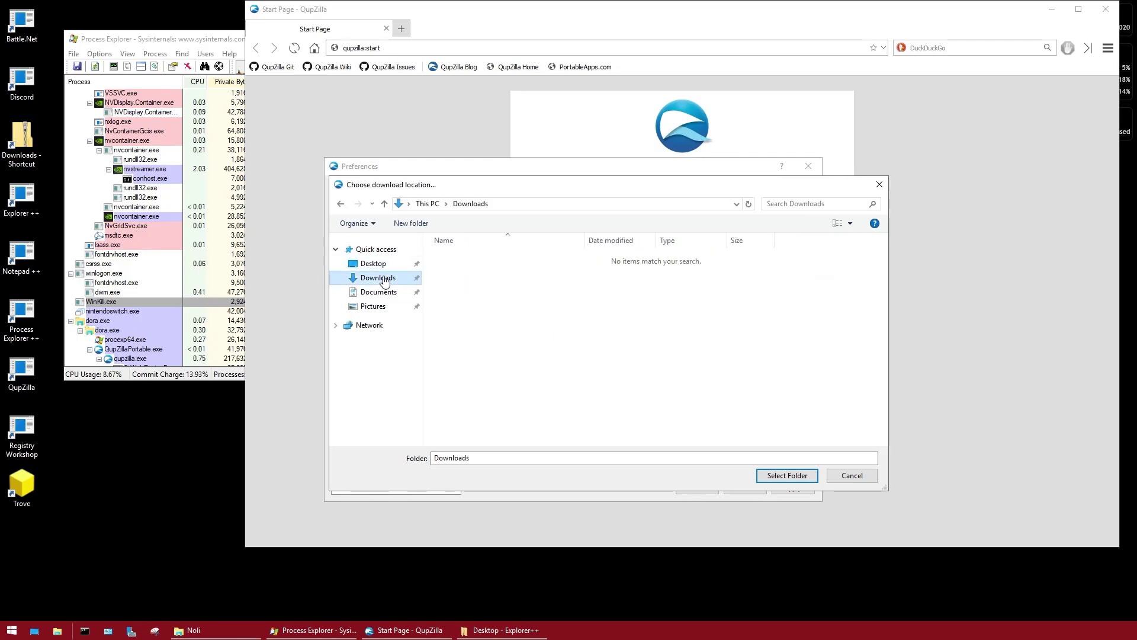
{"action": "left_click", "coordinate": [383, 267]}
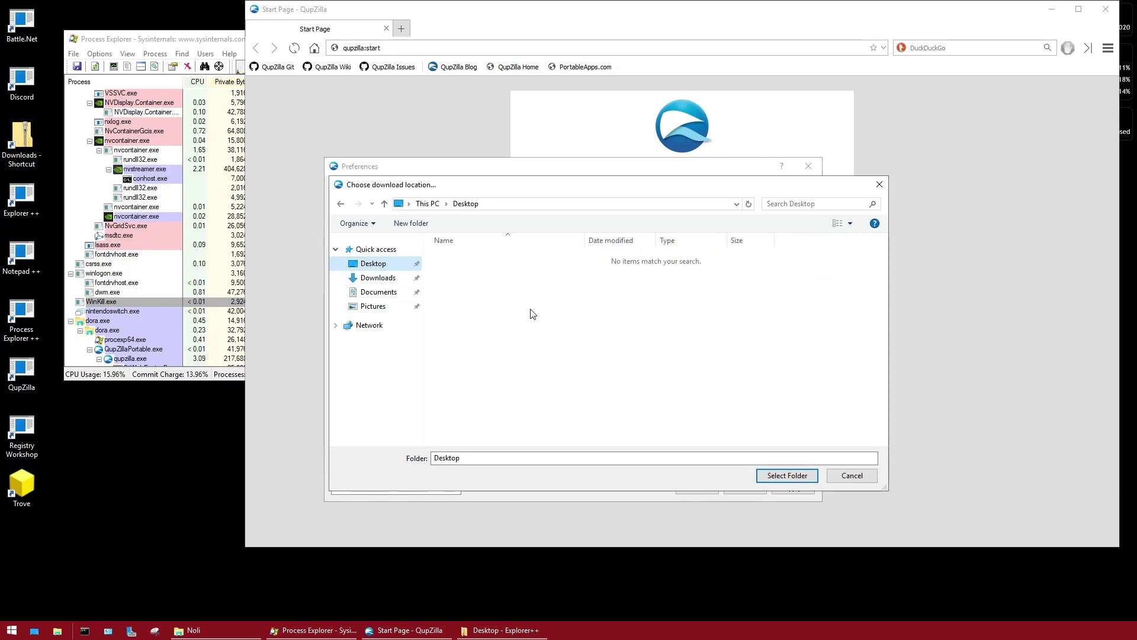
- Search drive B: for the 'dl' folder in the folder picker
{"action": "left_click", "coordinate": [815, 204]}
{"action": "type", "text": "dl"}
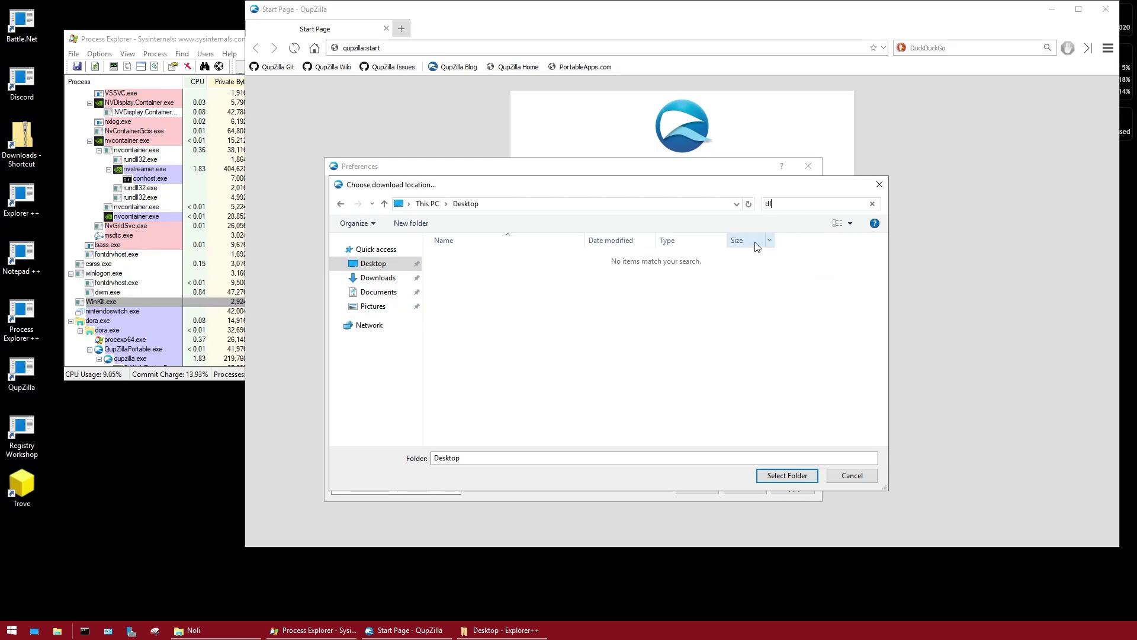
{"action": "key", "text": "Return"}
{"action": "left_click", "coordinate": [545, 299]}
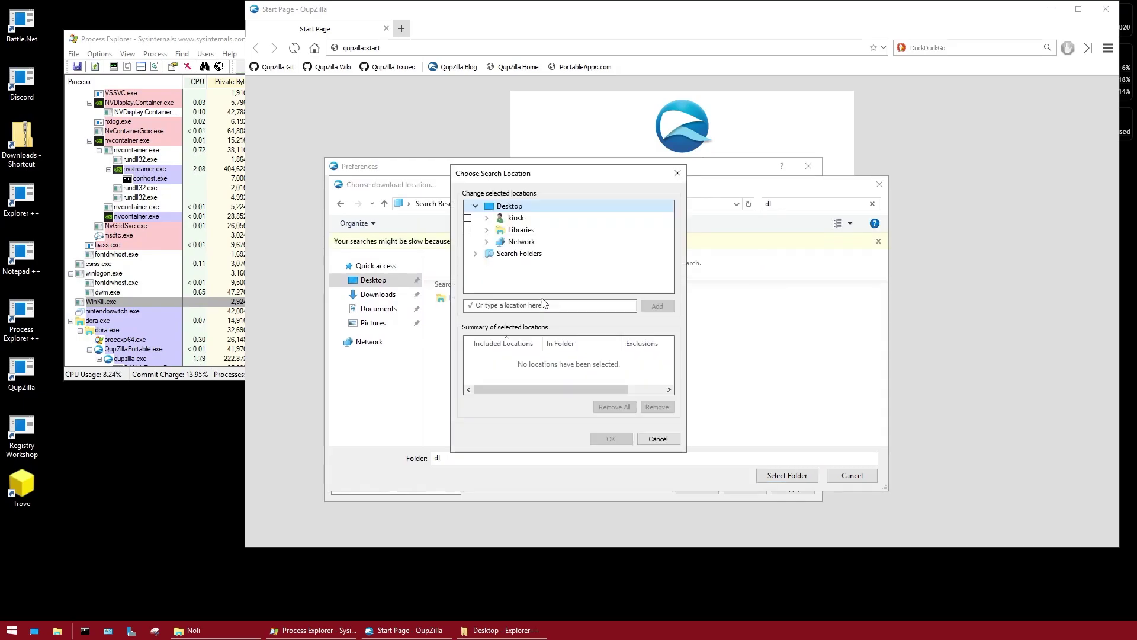
{"action": "left_click", "coordinate": [541, 303]}
{"action": "type", "text": "B:"}
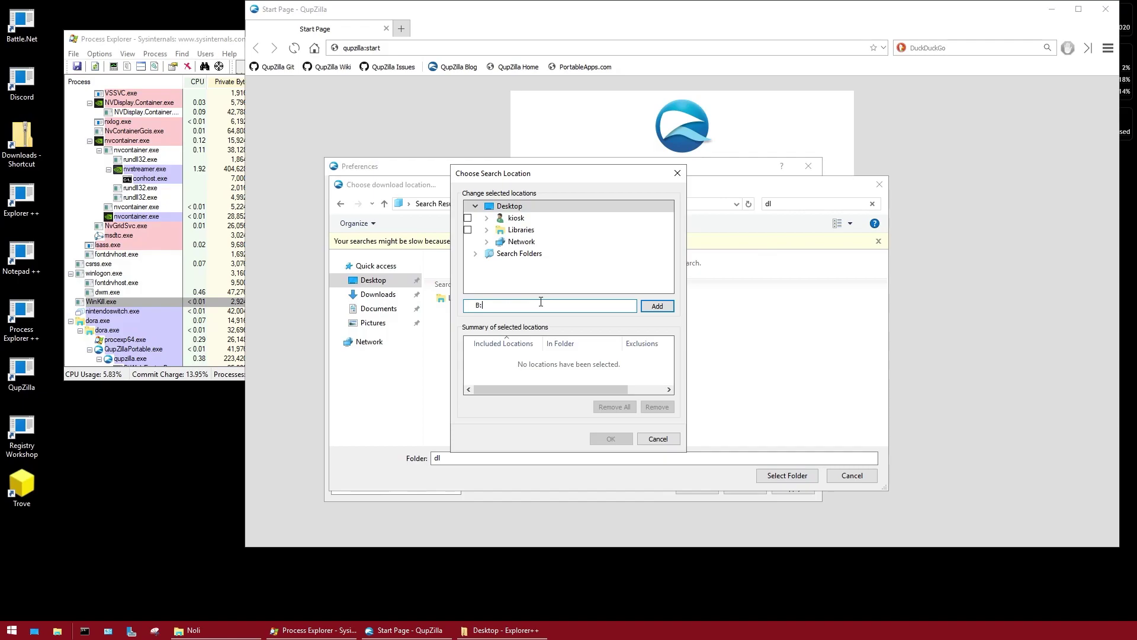
{"action": "key", "text": "Return"}
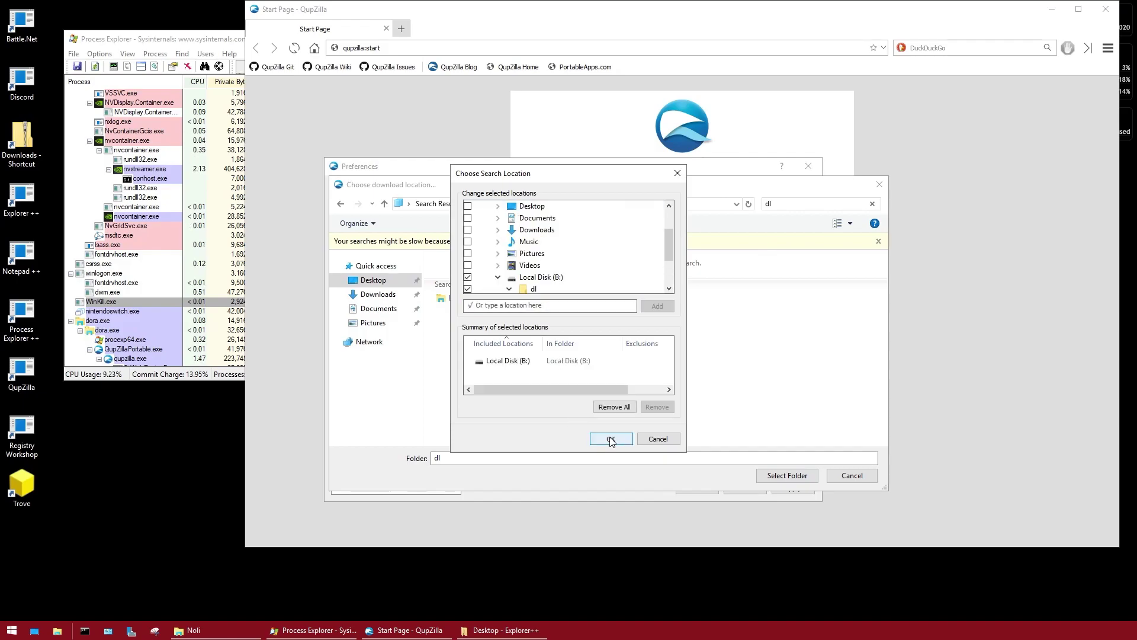
{"action": "left_click", "coordinate": [610, 439]}
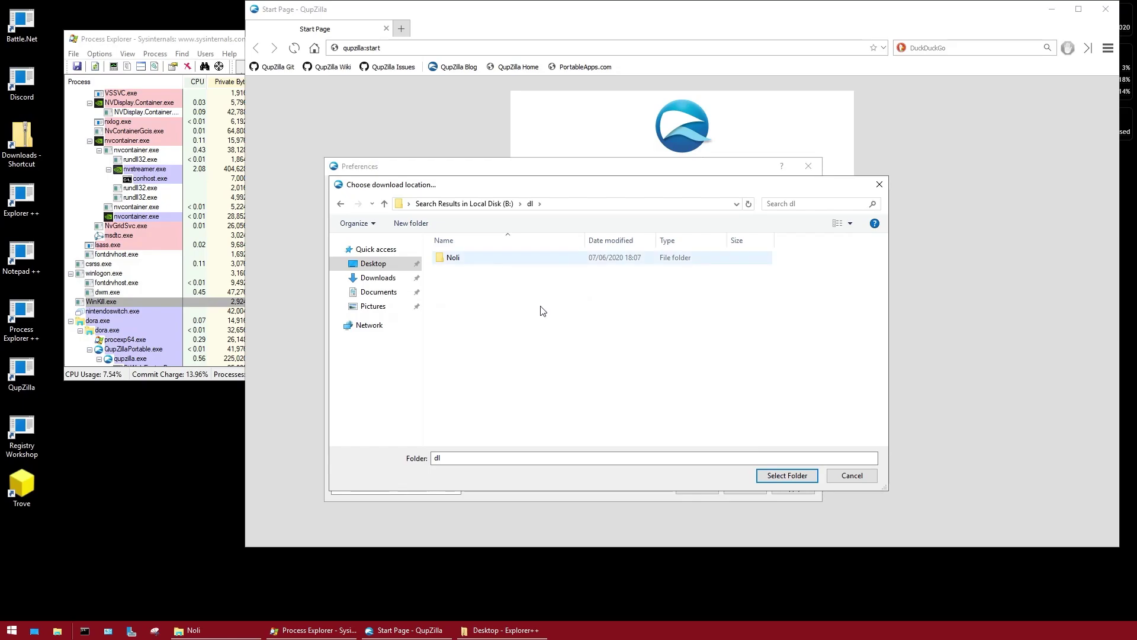
- Choose B:/dl/ as the download location and save the preferences
{"action": "left_click", "coordinate": [786, 475]}
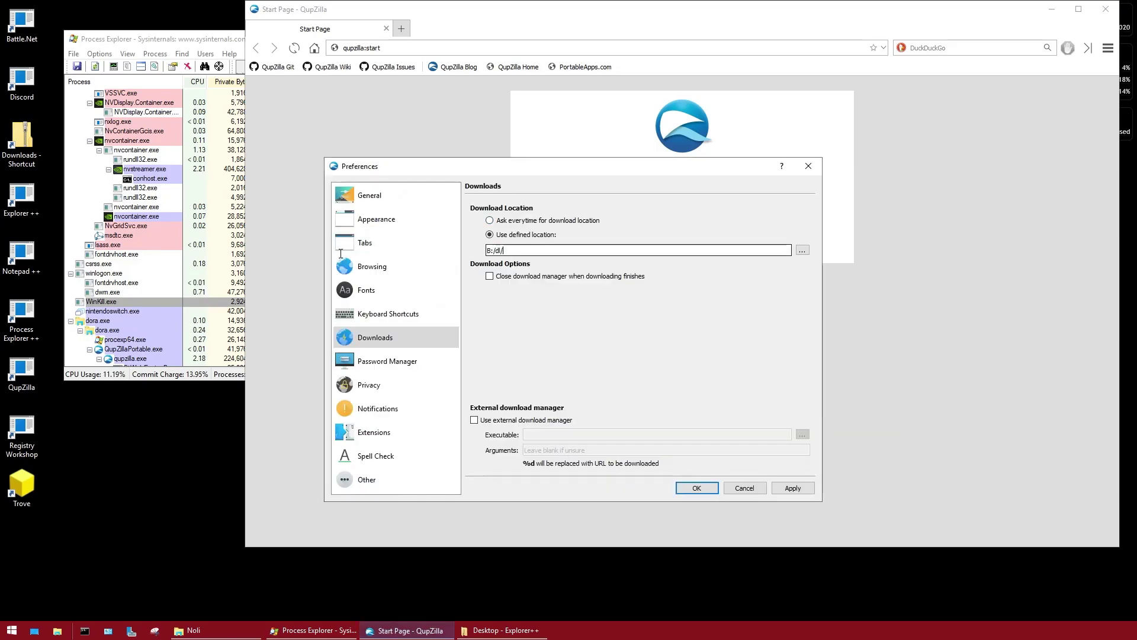
{"action": "left_click", "coordinate": [793, 487]}
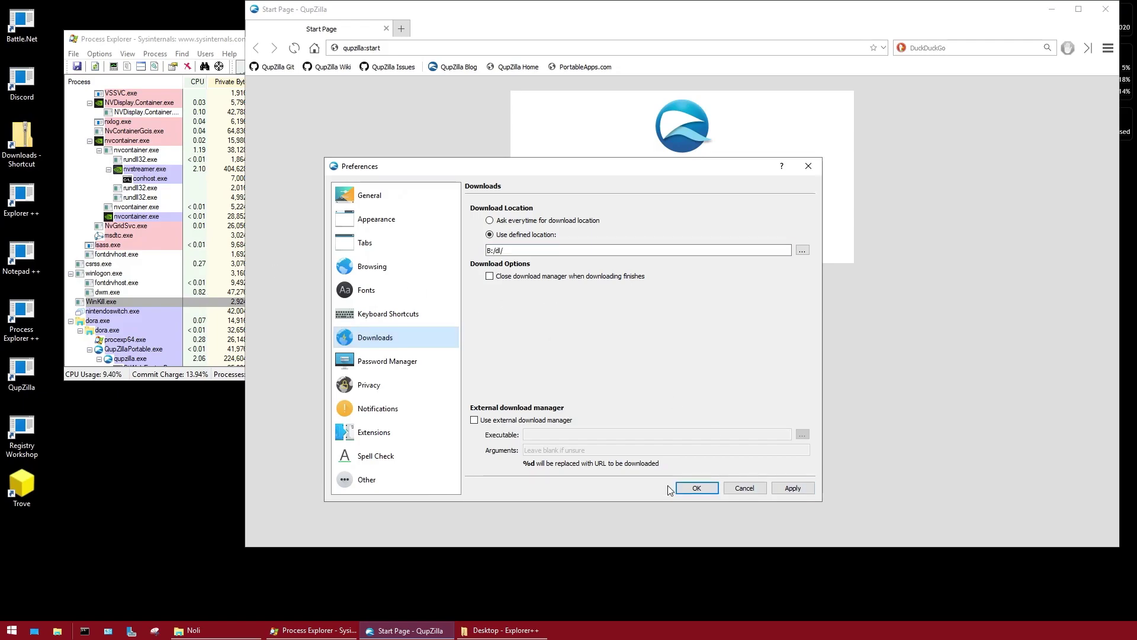
{"action": "left_click", "coordinate": [697, 490]}
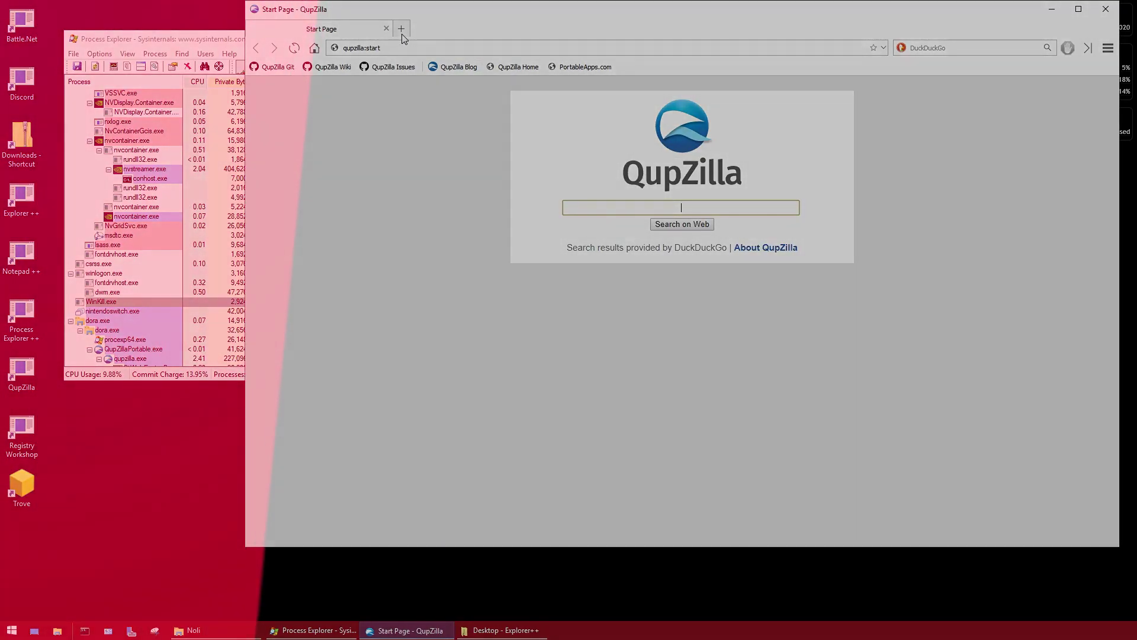